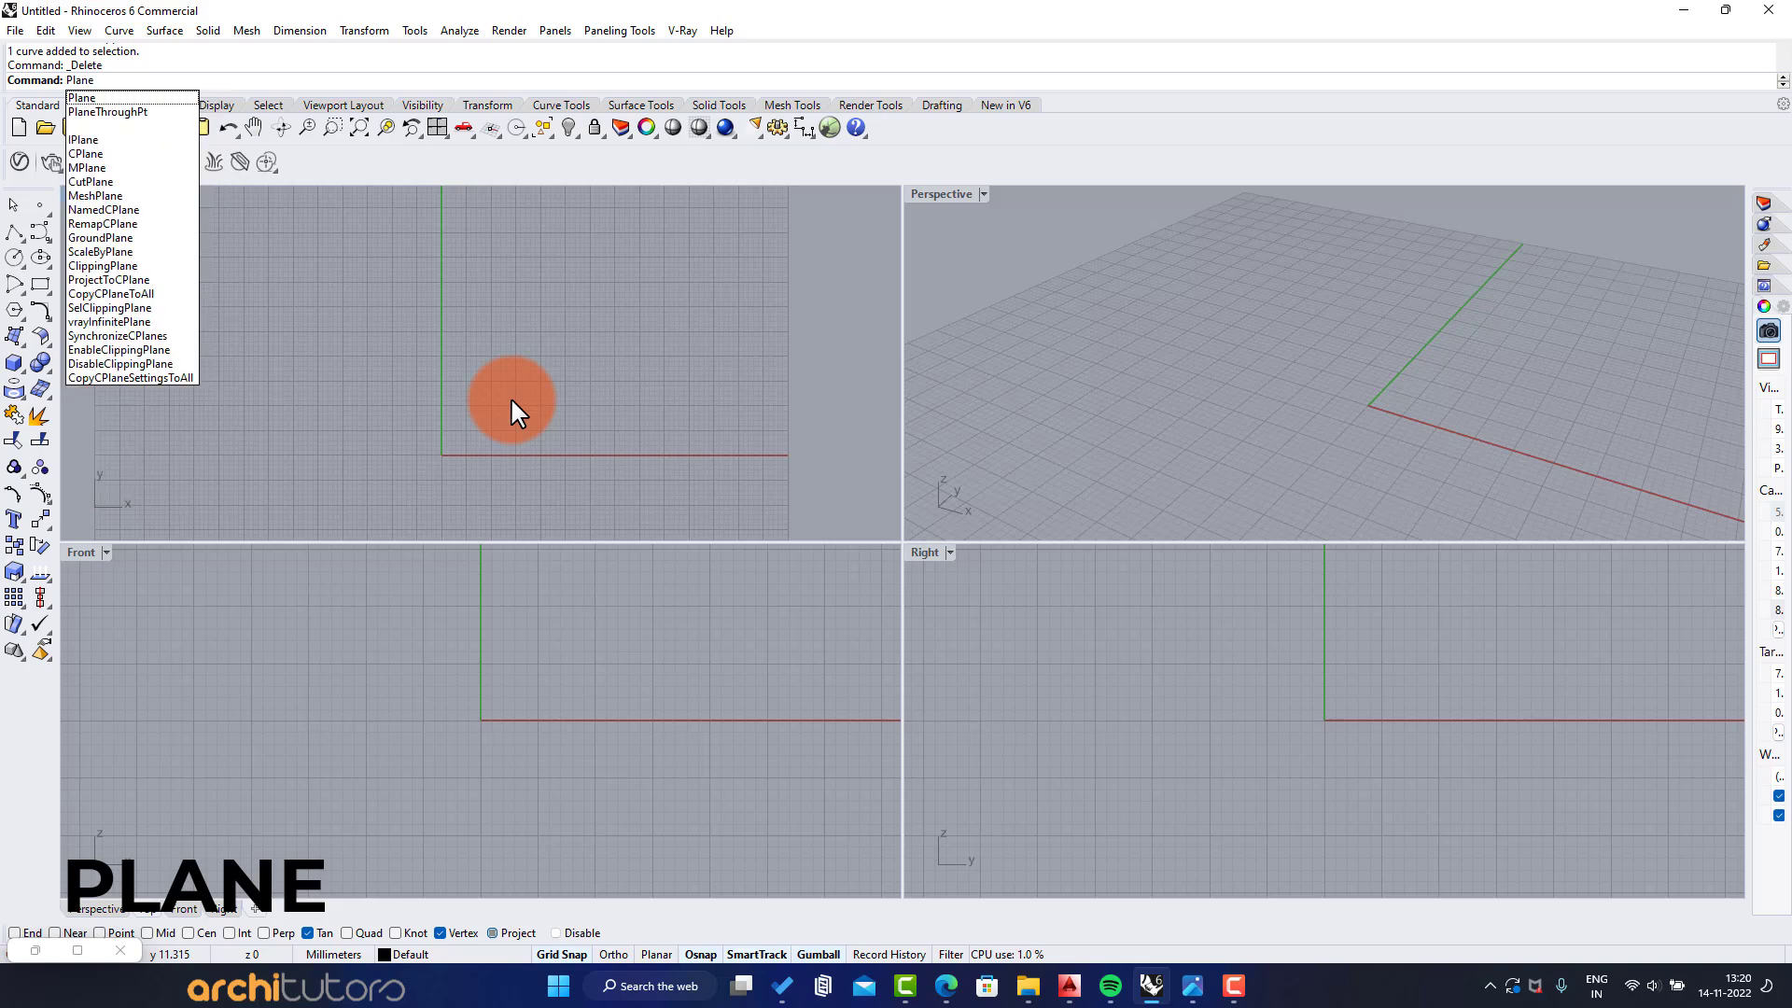
Draw a rectangular plane about 30 by 55 mm in the Top view, starting from the origin
key(Return)
click(441, 455)
scroll(540, 285, down, 2)
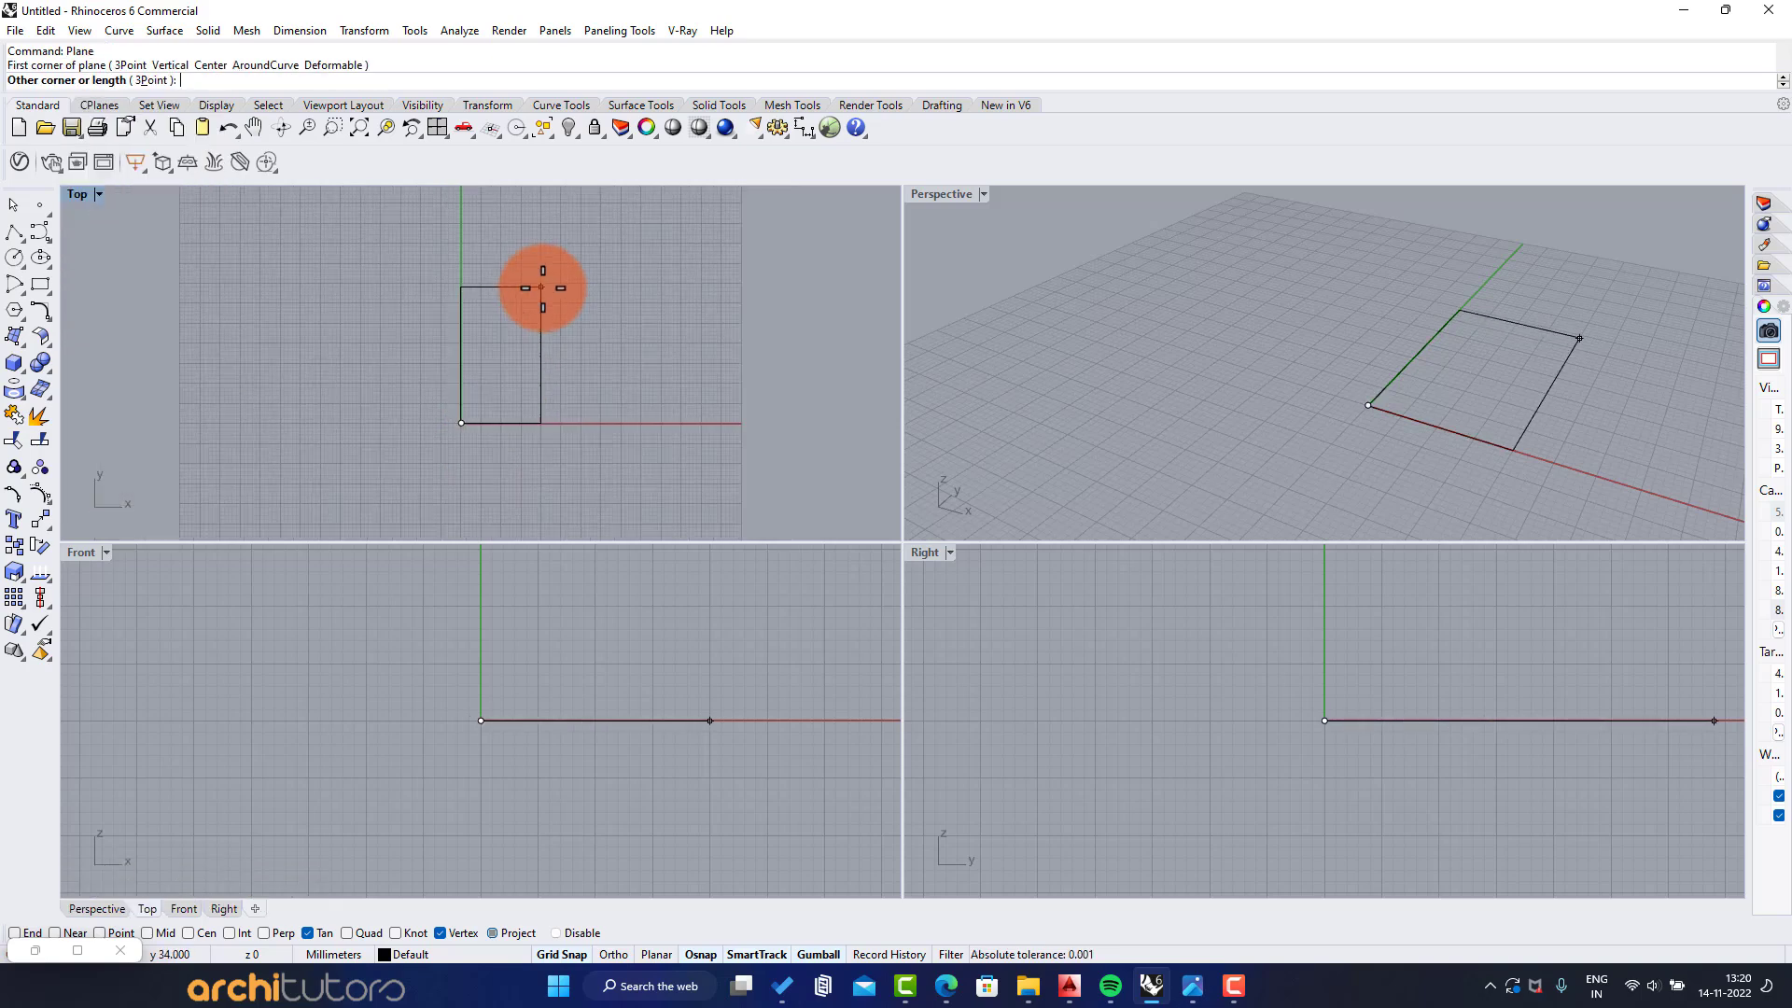
scroll(565, 248, up, 2)
scroll(565, 231, down, 2)
scroll(571, 234, up, 2)
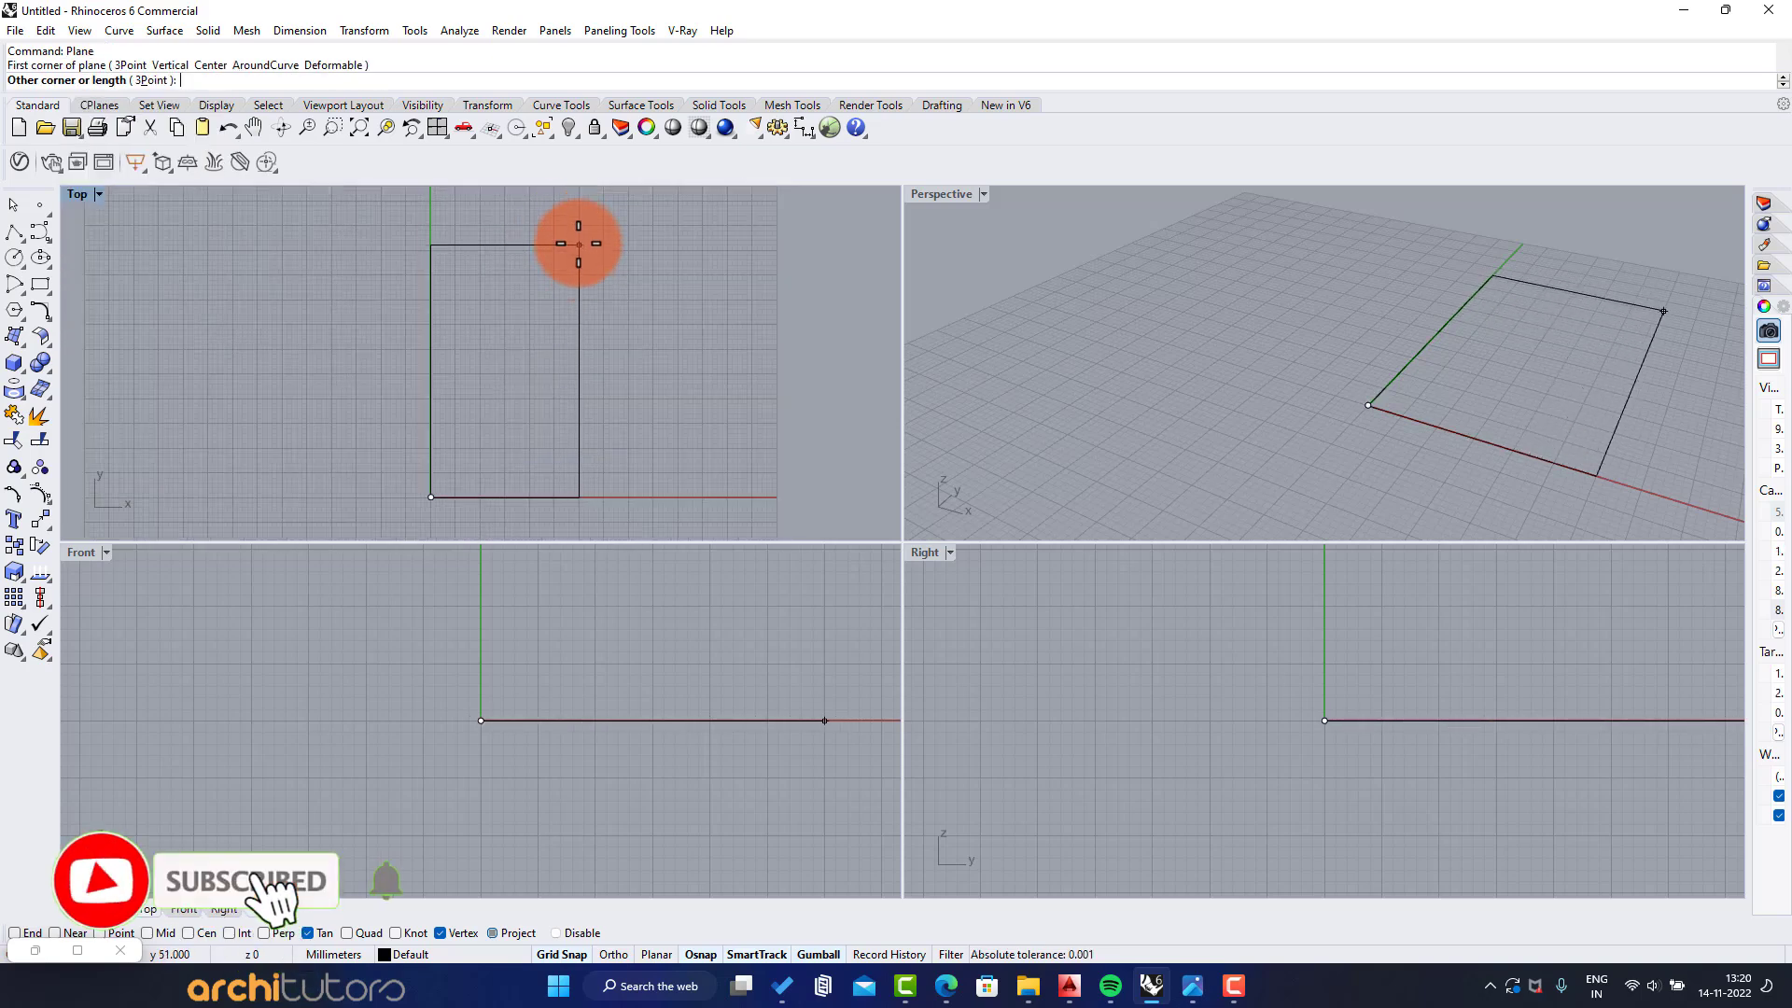
click(578, 225)
Launch Grasshopper and enlarge the Perspective viewport to fill the modelling area
text(Grasshopper)
key(Return)
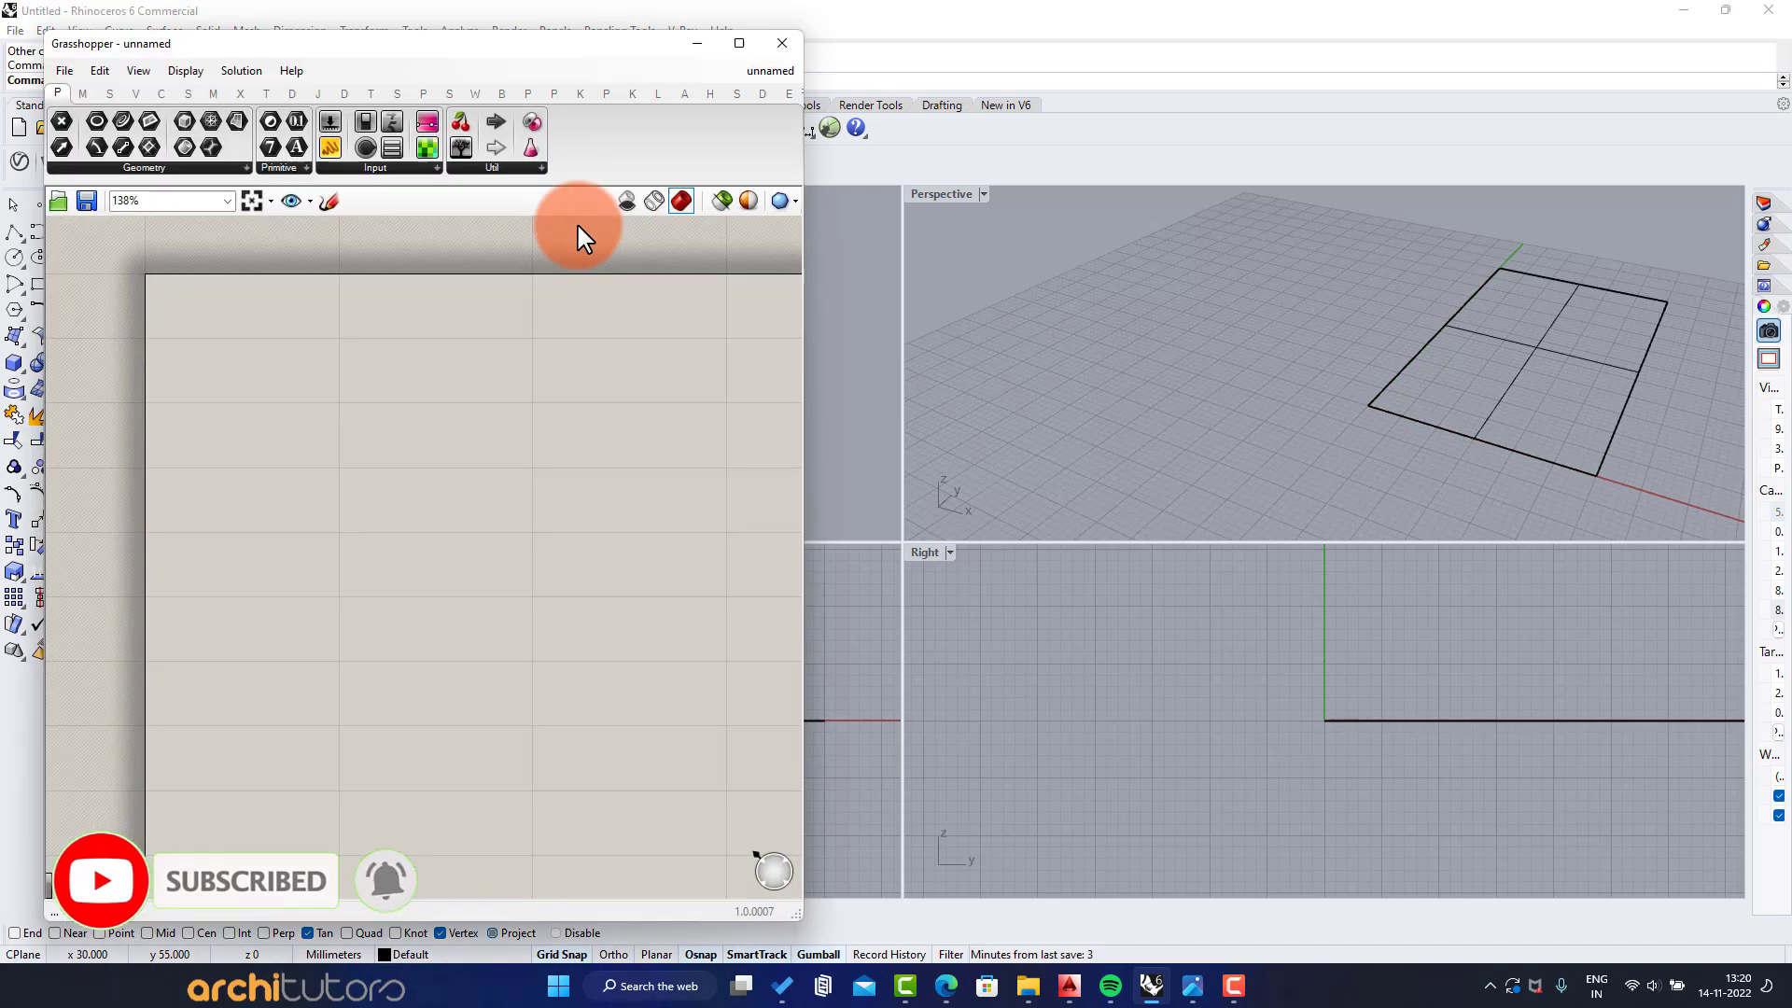
double_click(933, 192)
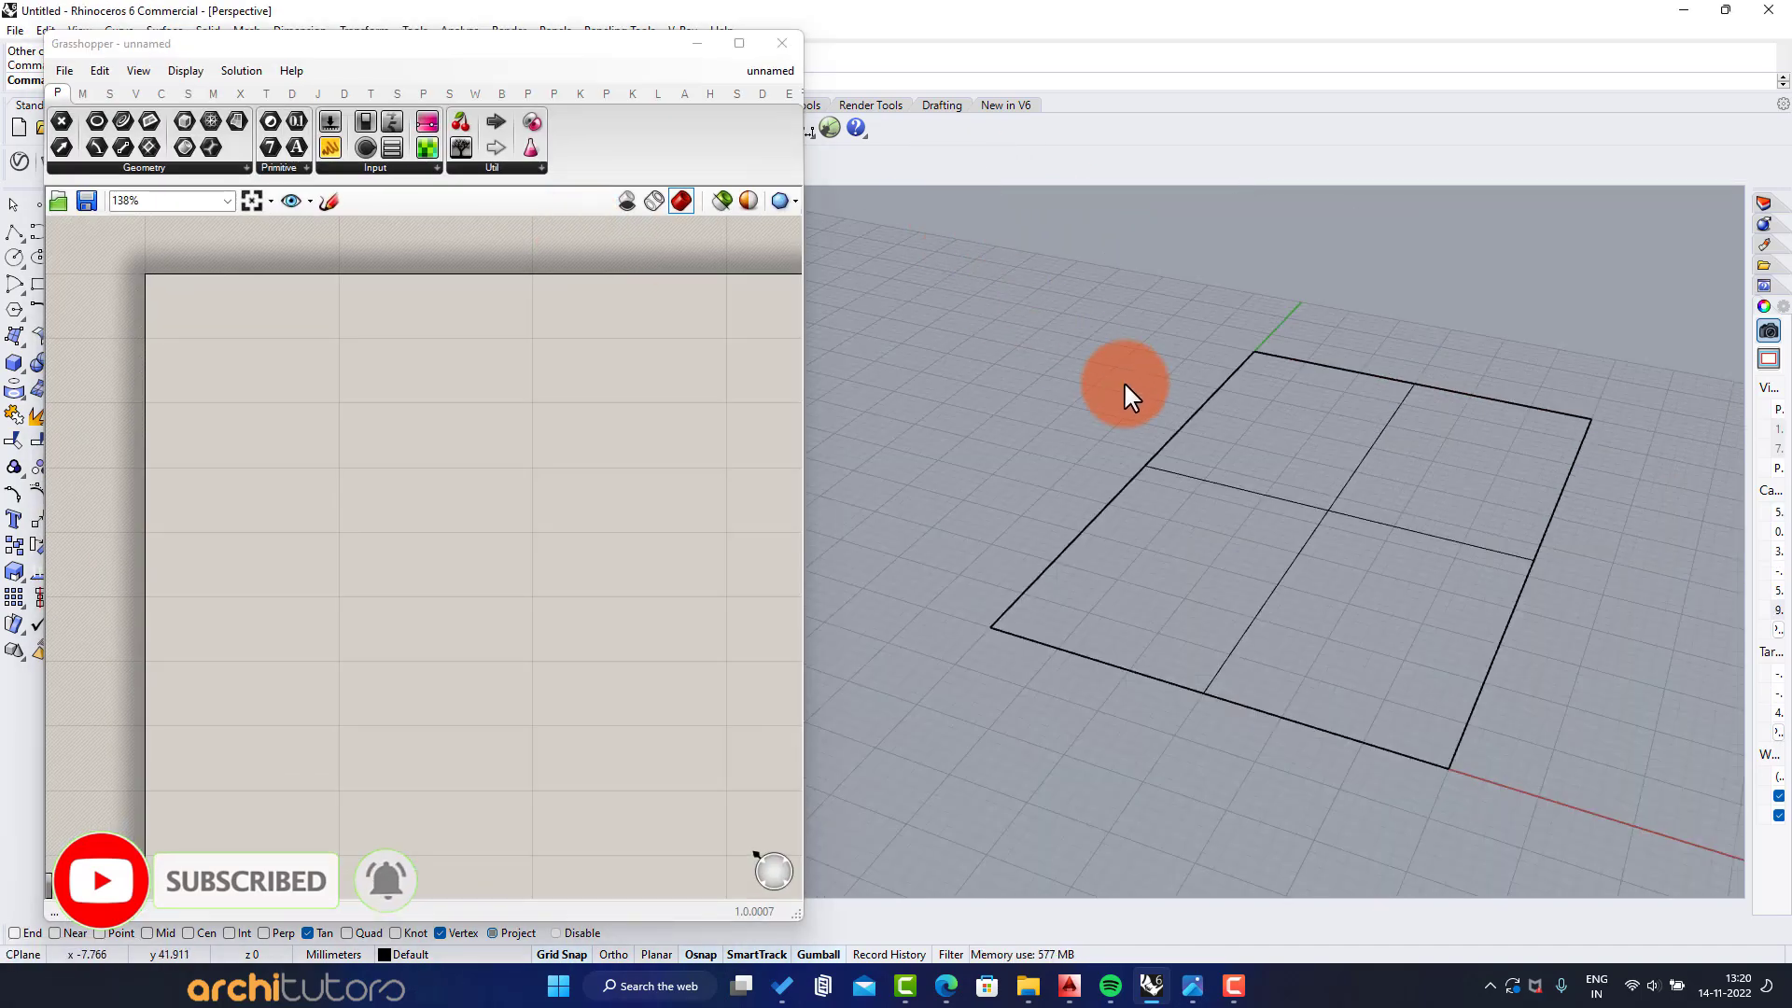
Add a Surface parameter to the Grasshopper canvas and reference the drawn plane in it
double_click(288, 344)
text(surf)
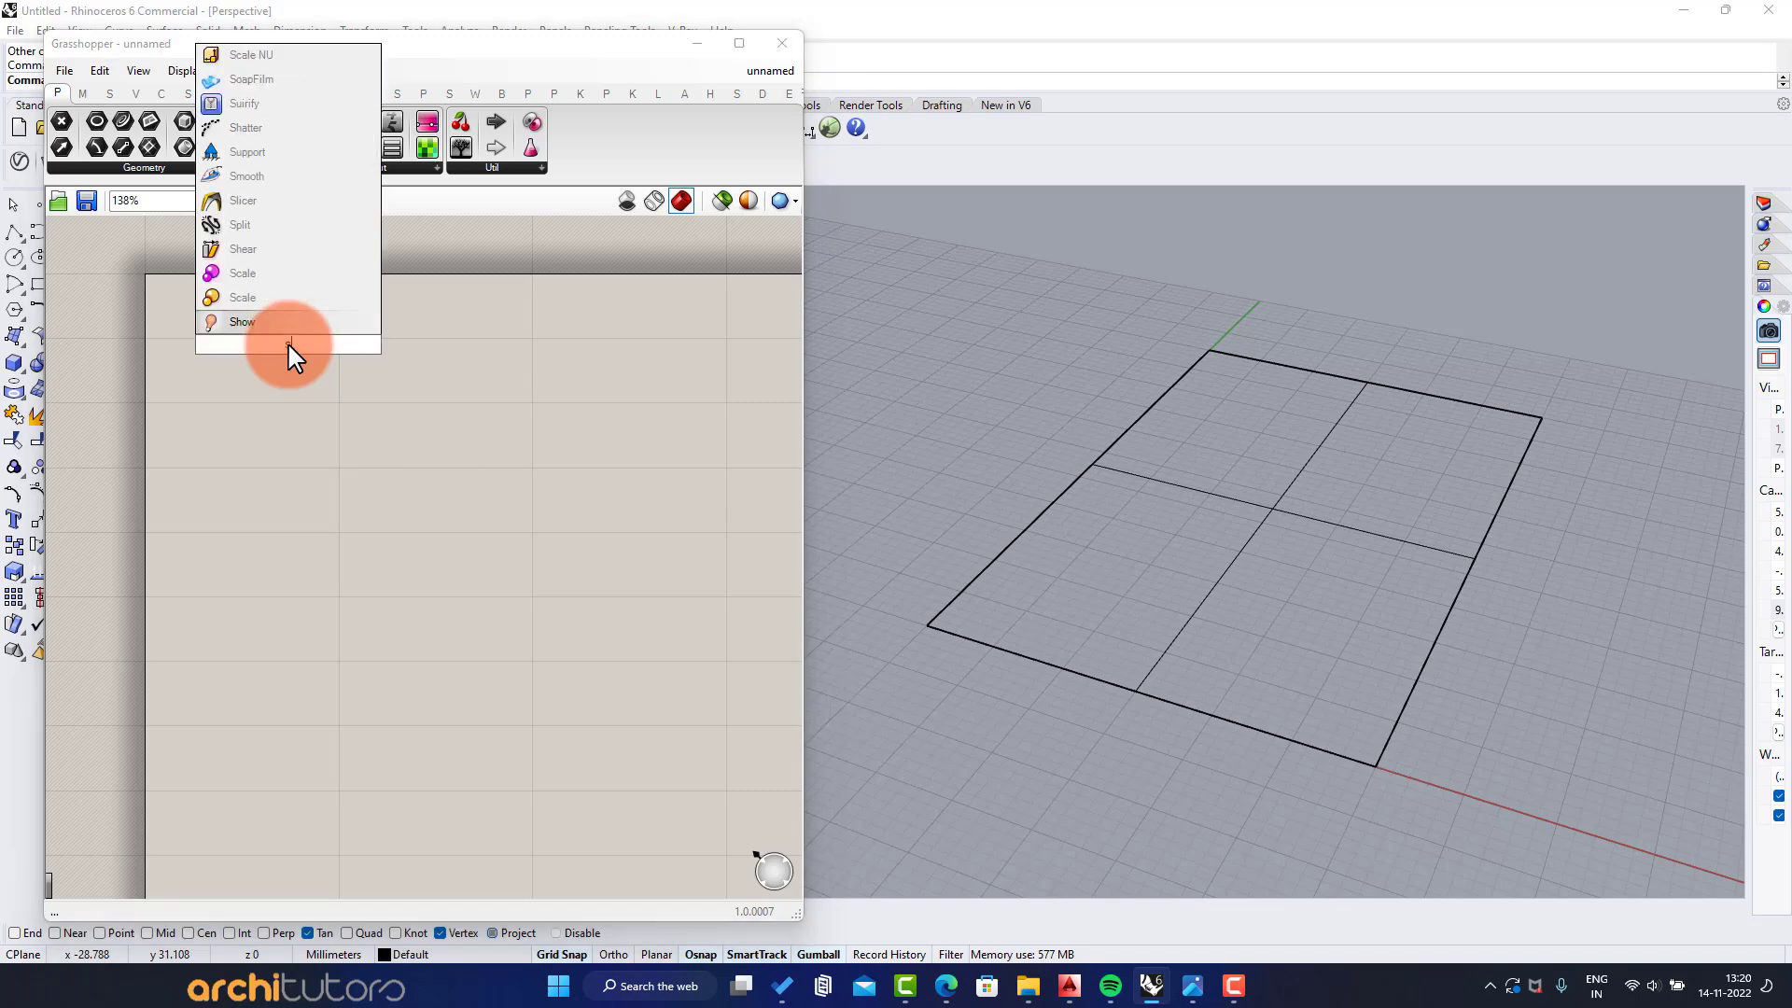
click(238, 298)
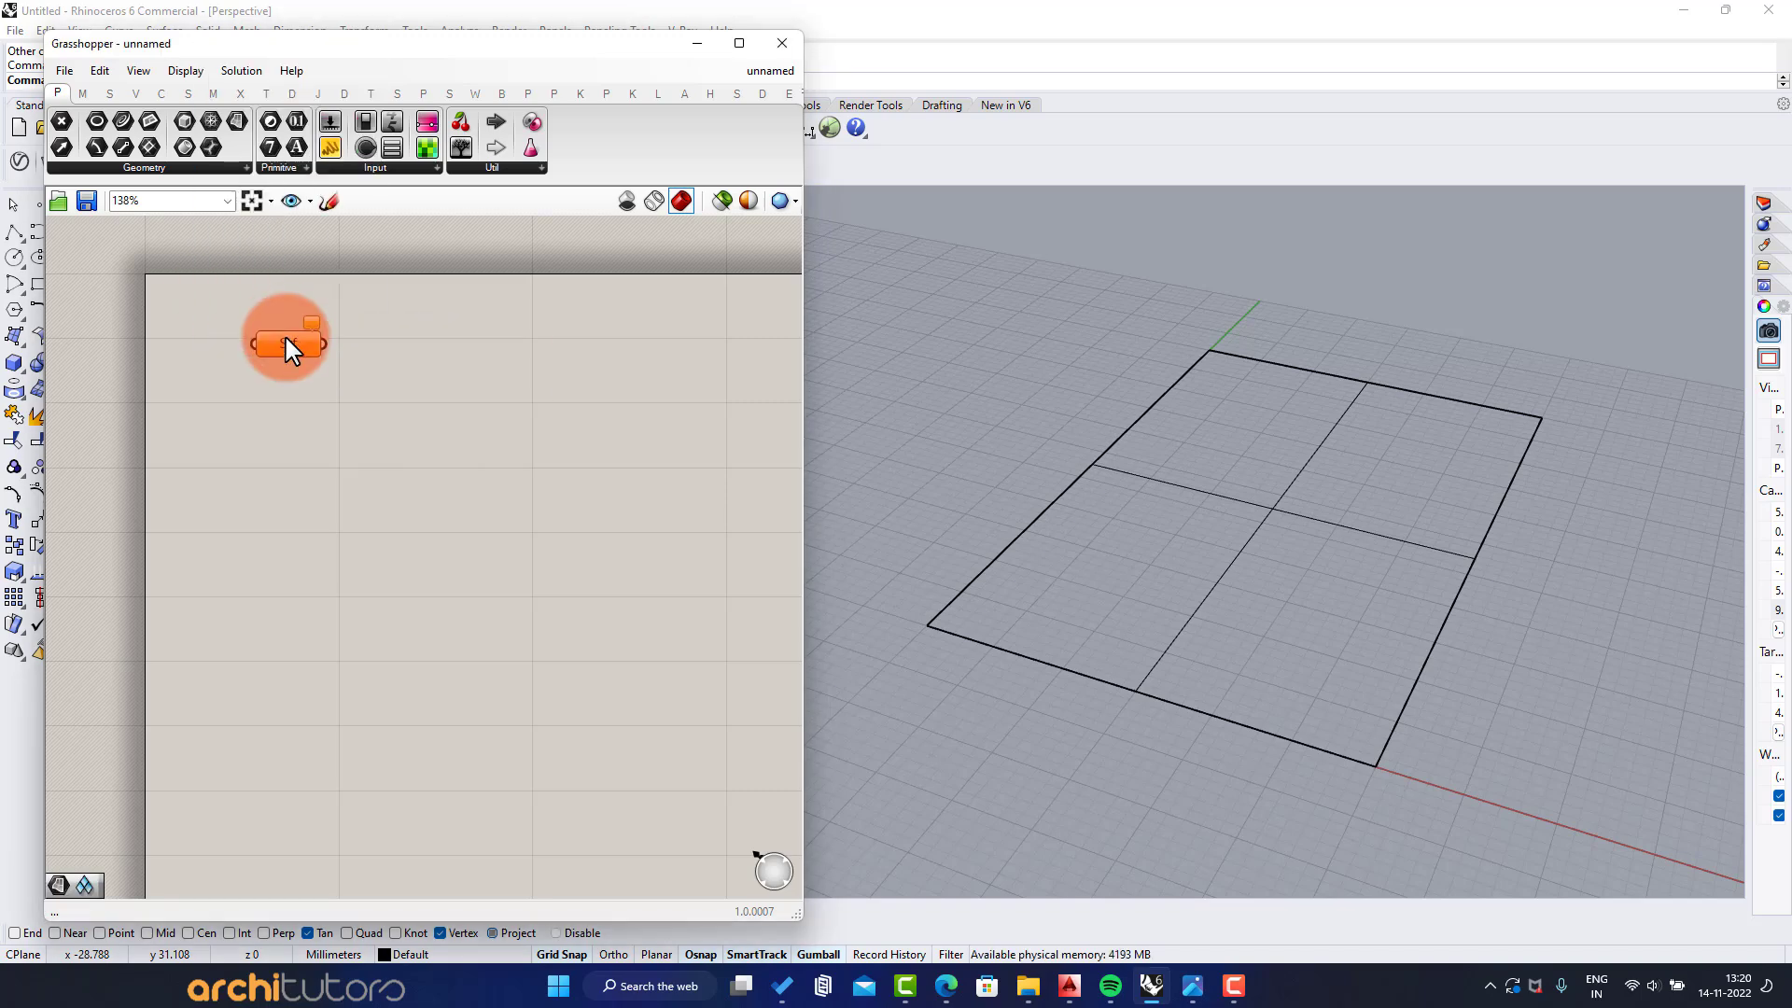
right_click(284, 335)
click(364, 596)
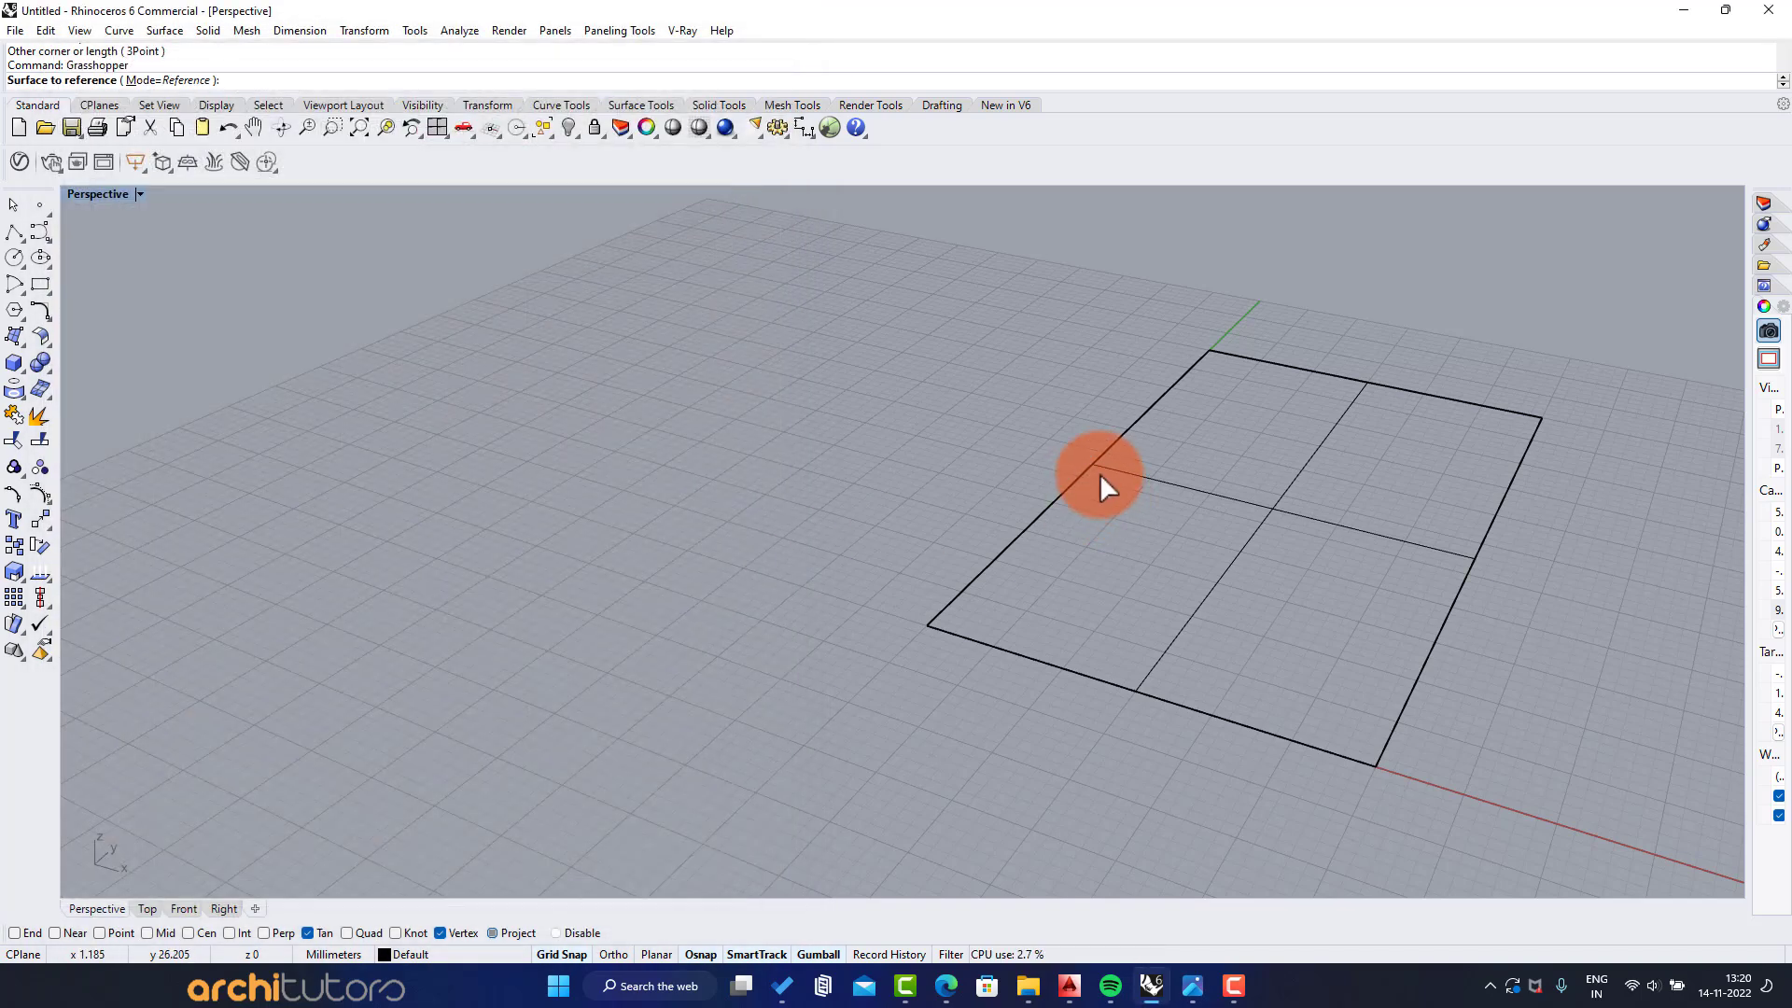
click(1101, 471)
scroll(1226, 509, up, 3)
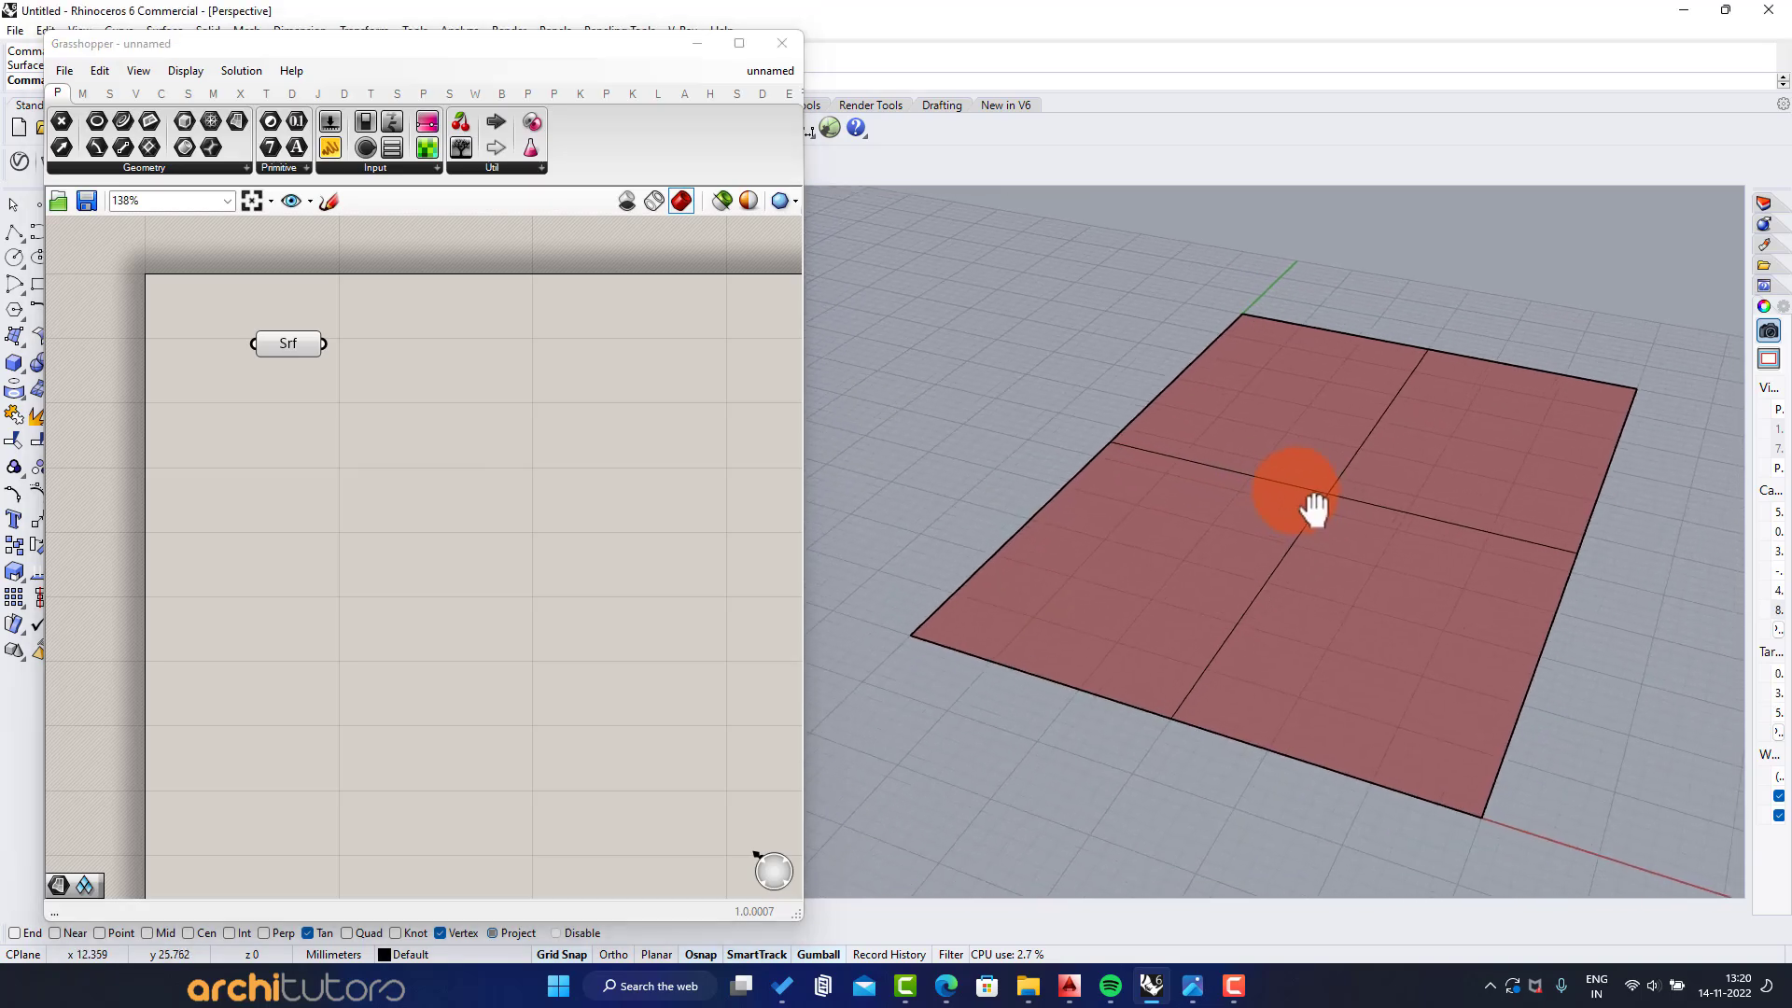
shift+right_drag(1295, 490, 1296, 489)
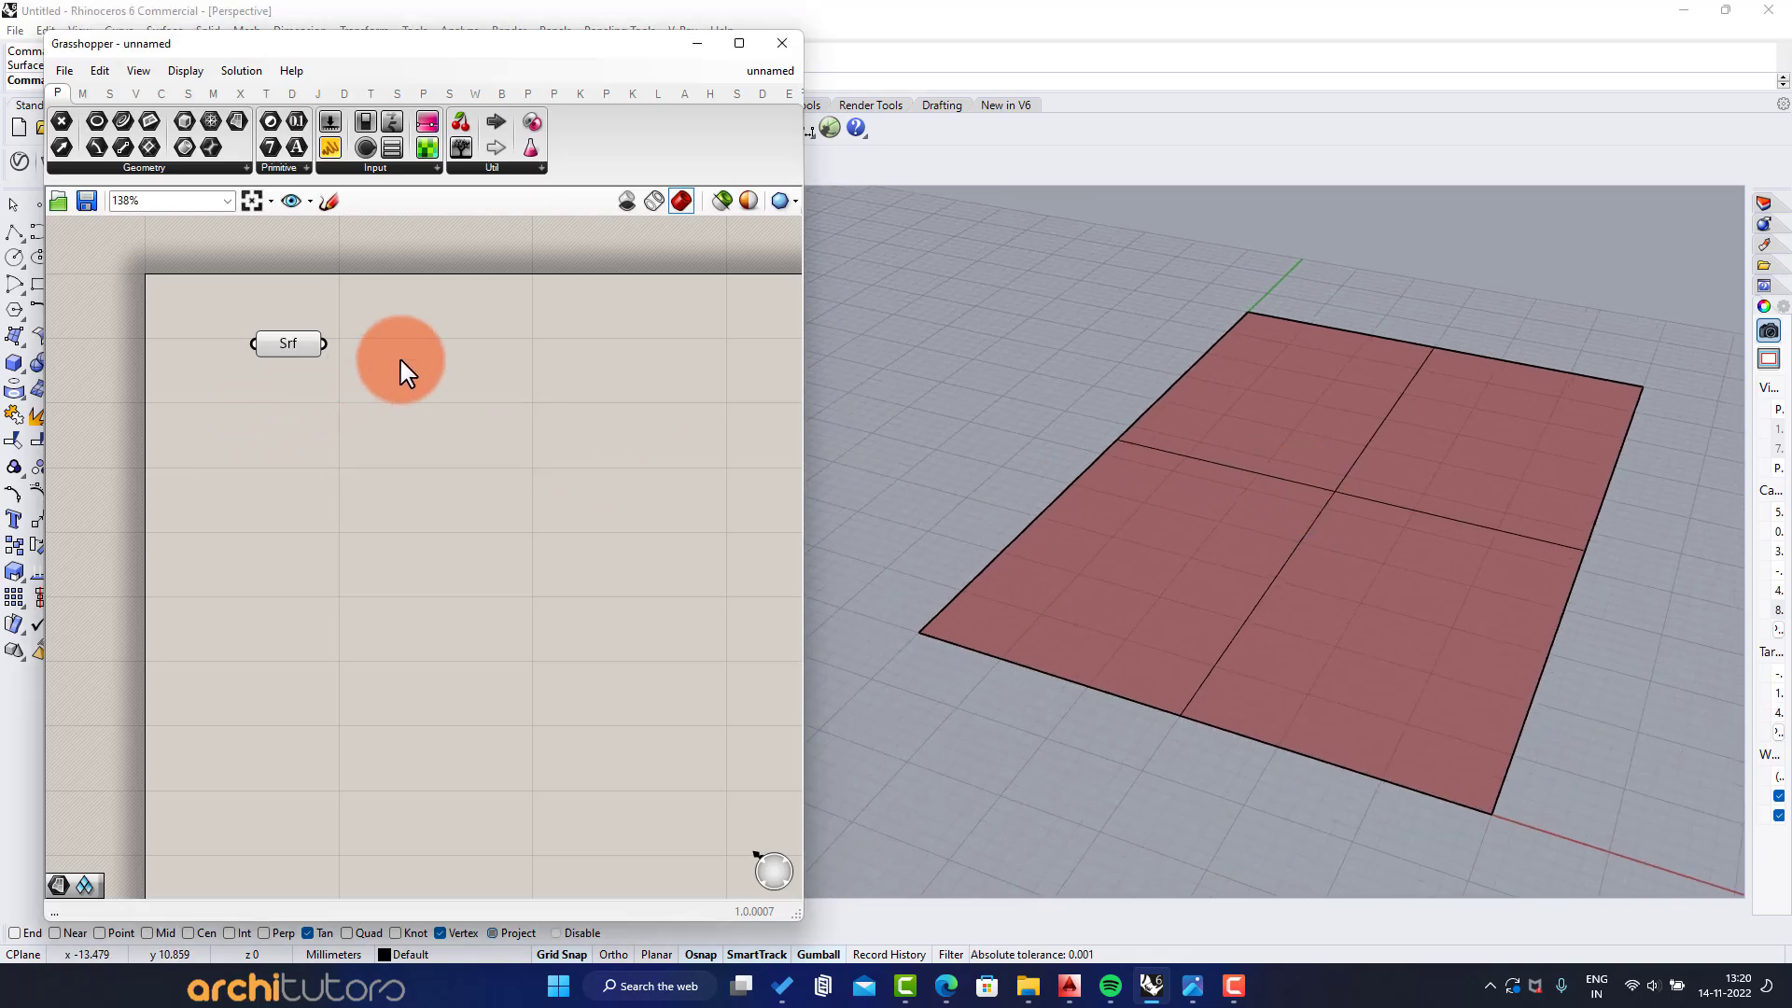
Add a Triangular grid component and connect the Surface parameter to its plane input
double_click(448, 396)
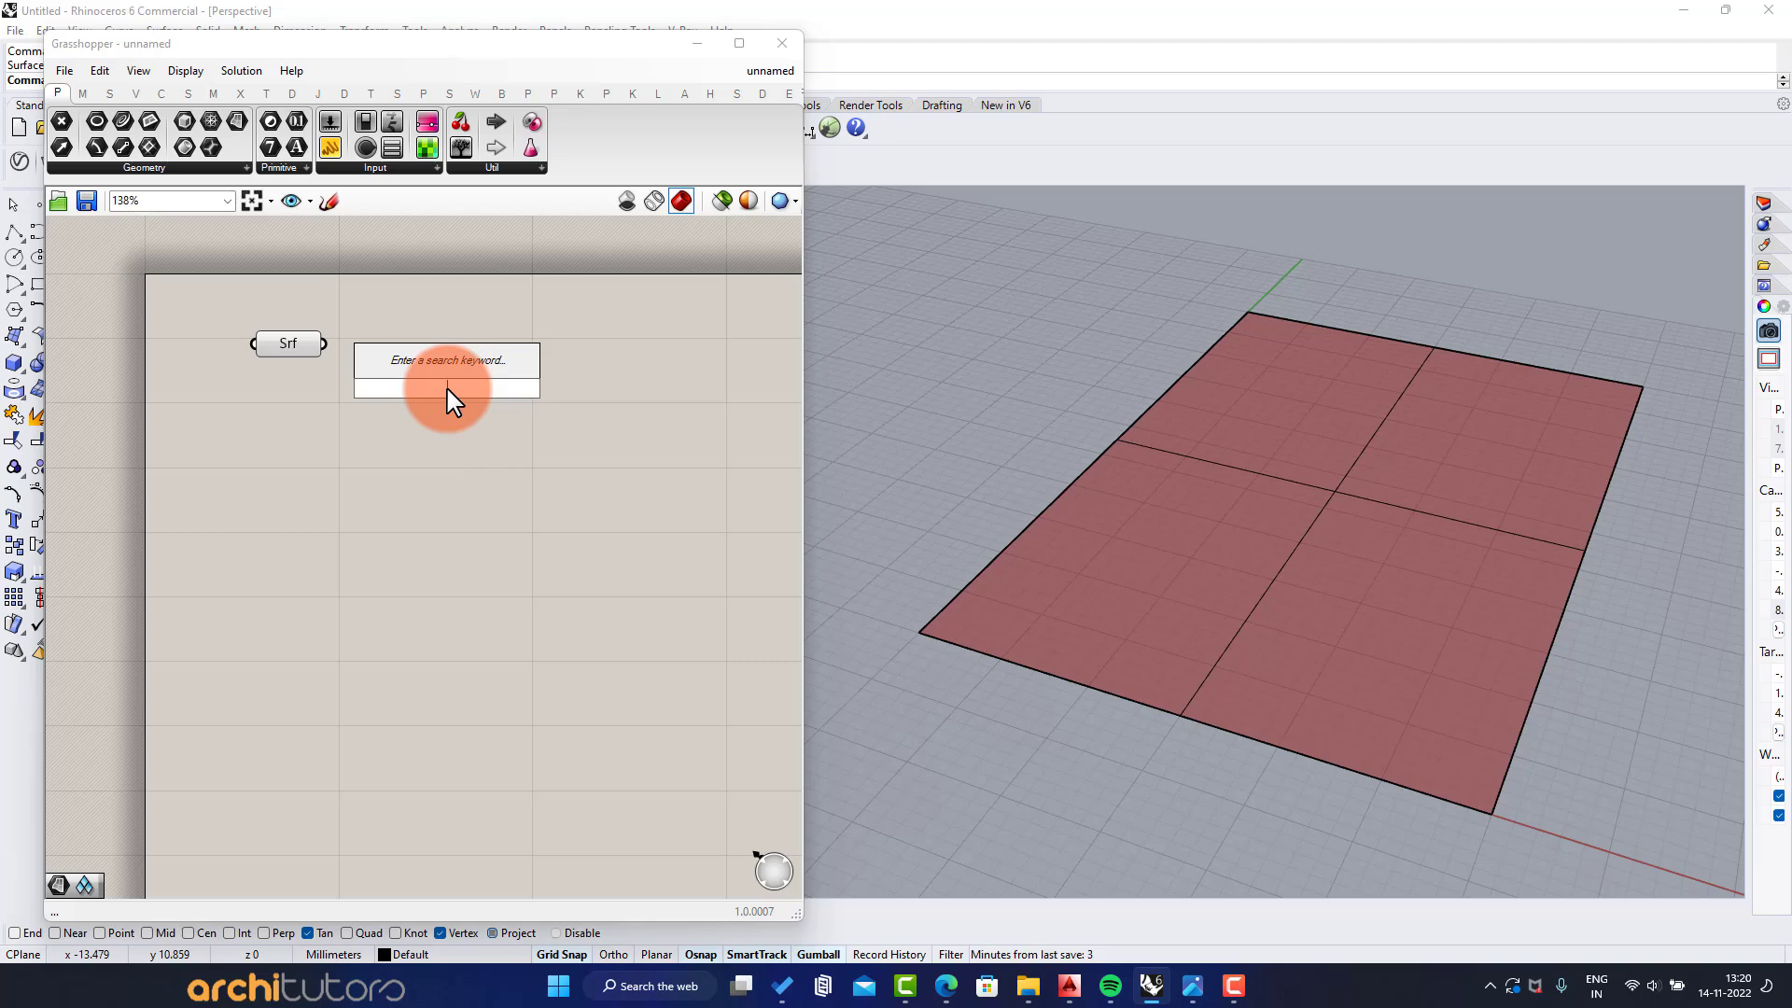
text(trigr)
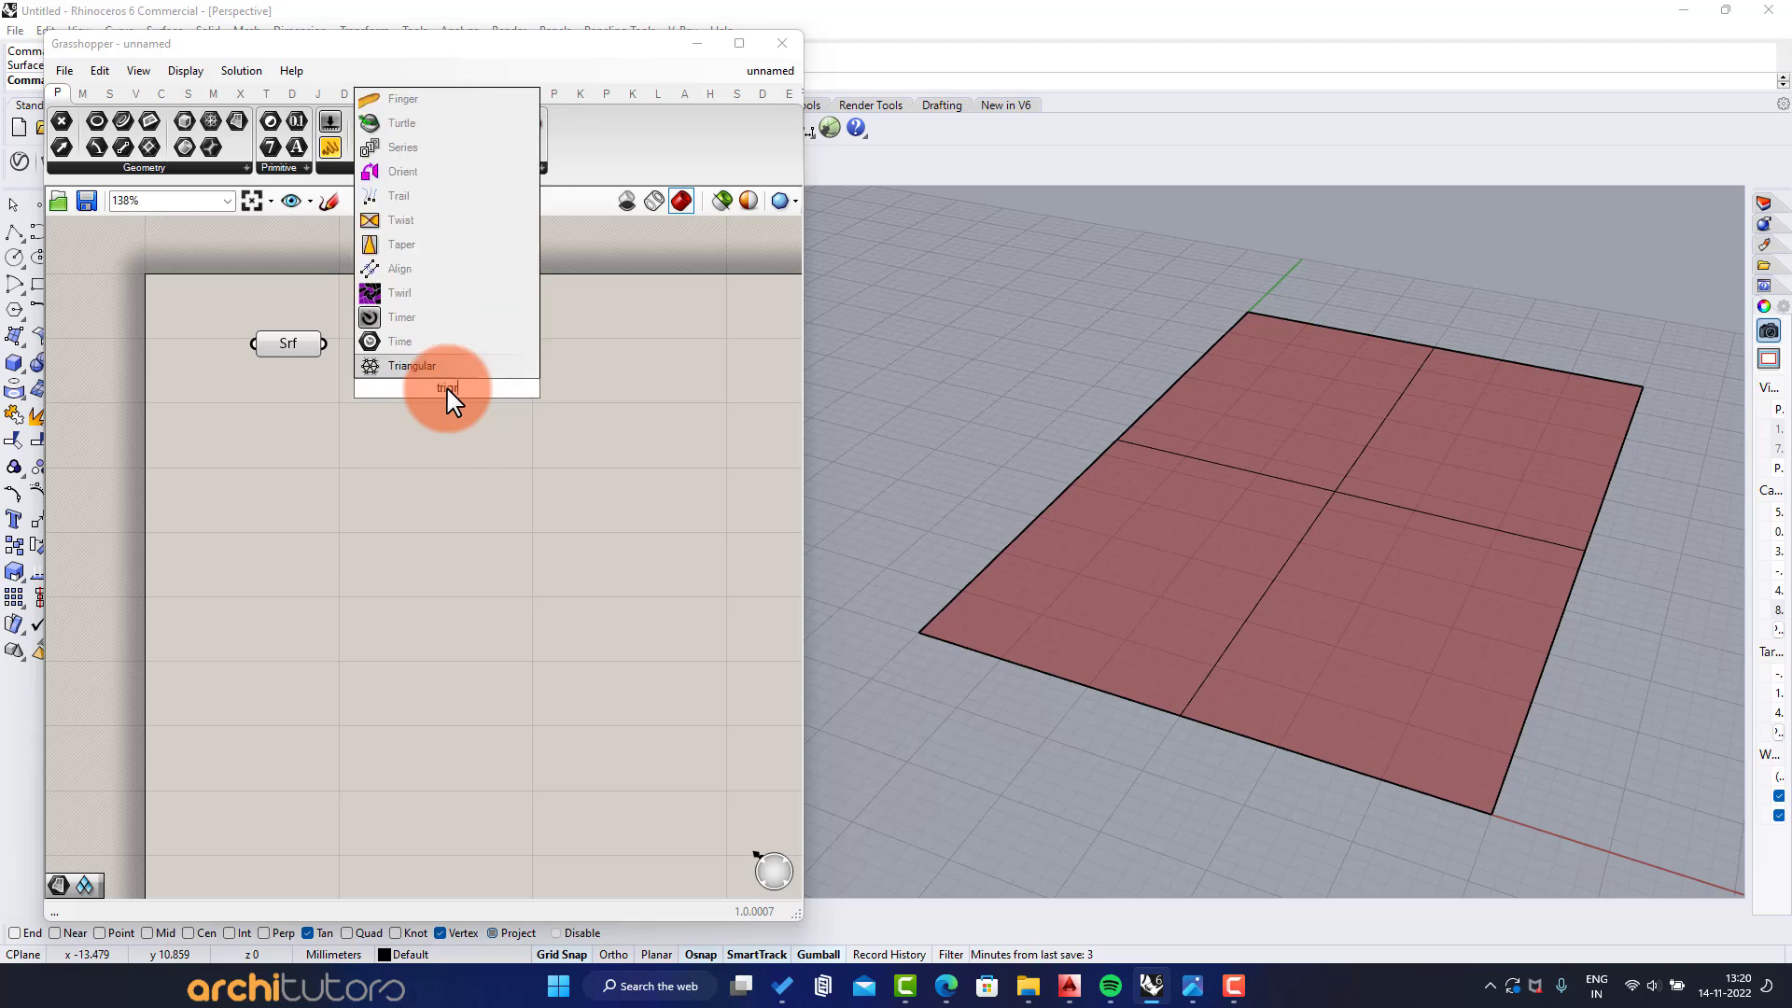
click(438, 371)
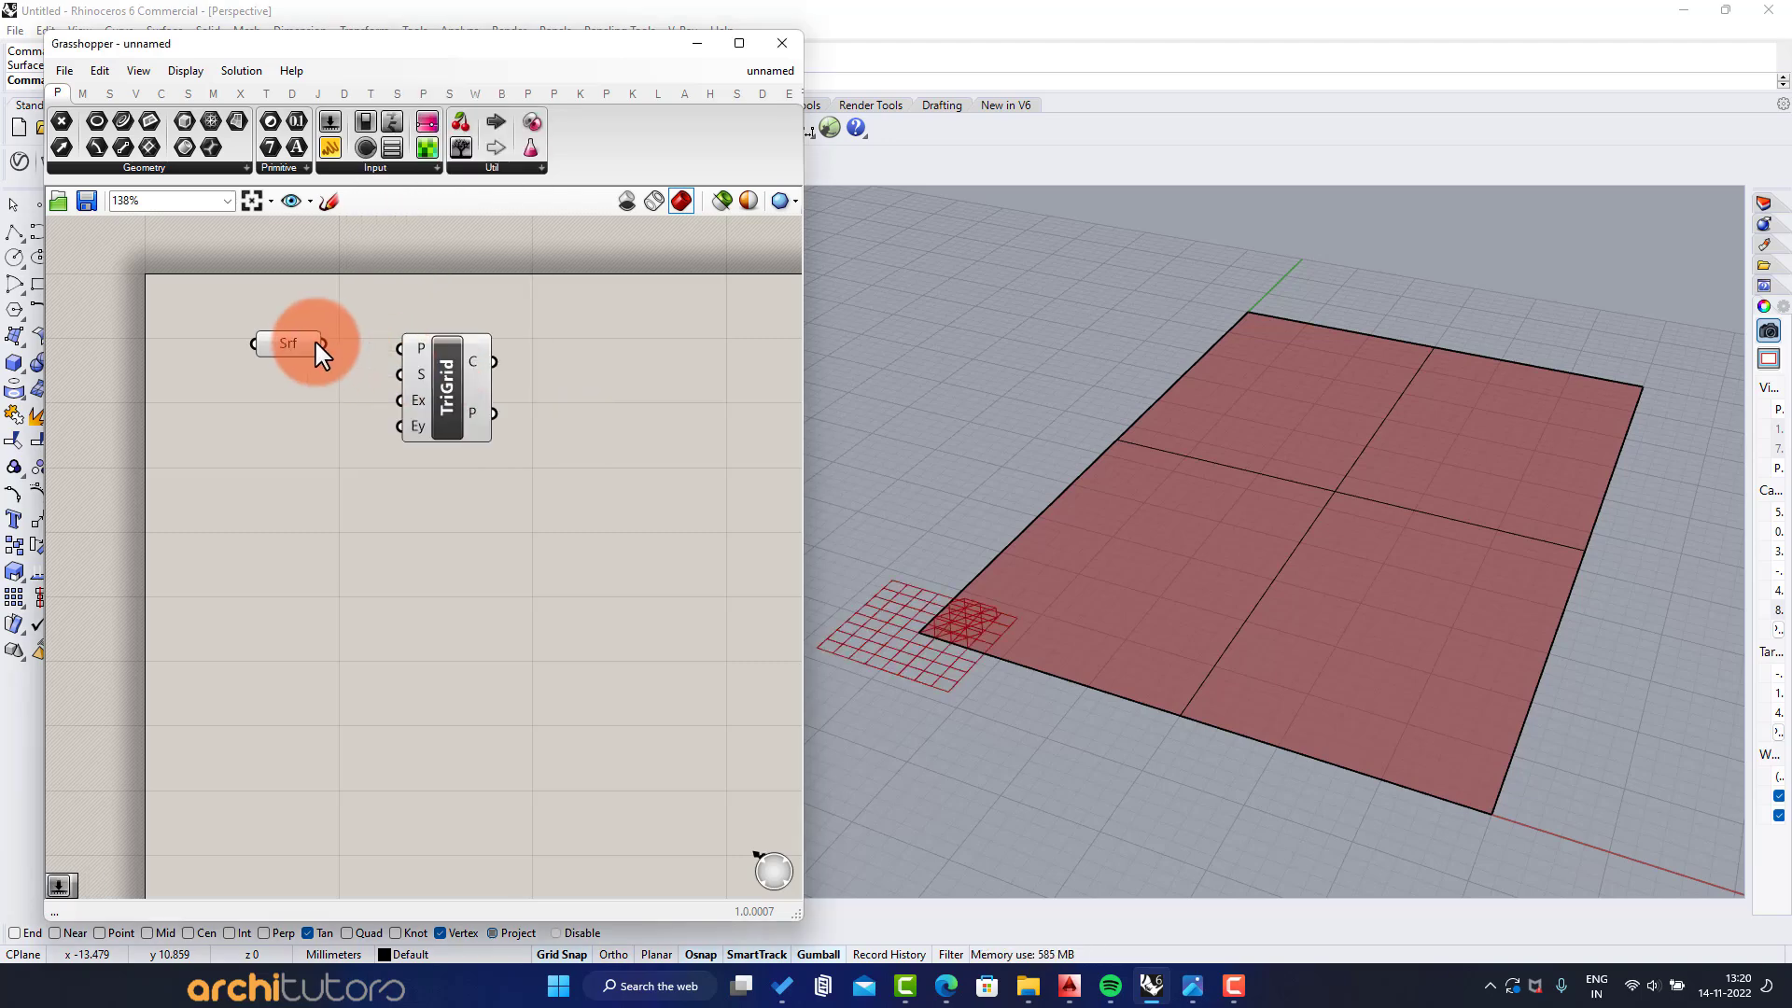
drag(323, 344, 463, 383)
scroll(371, 353, up, 3)
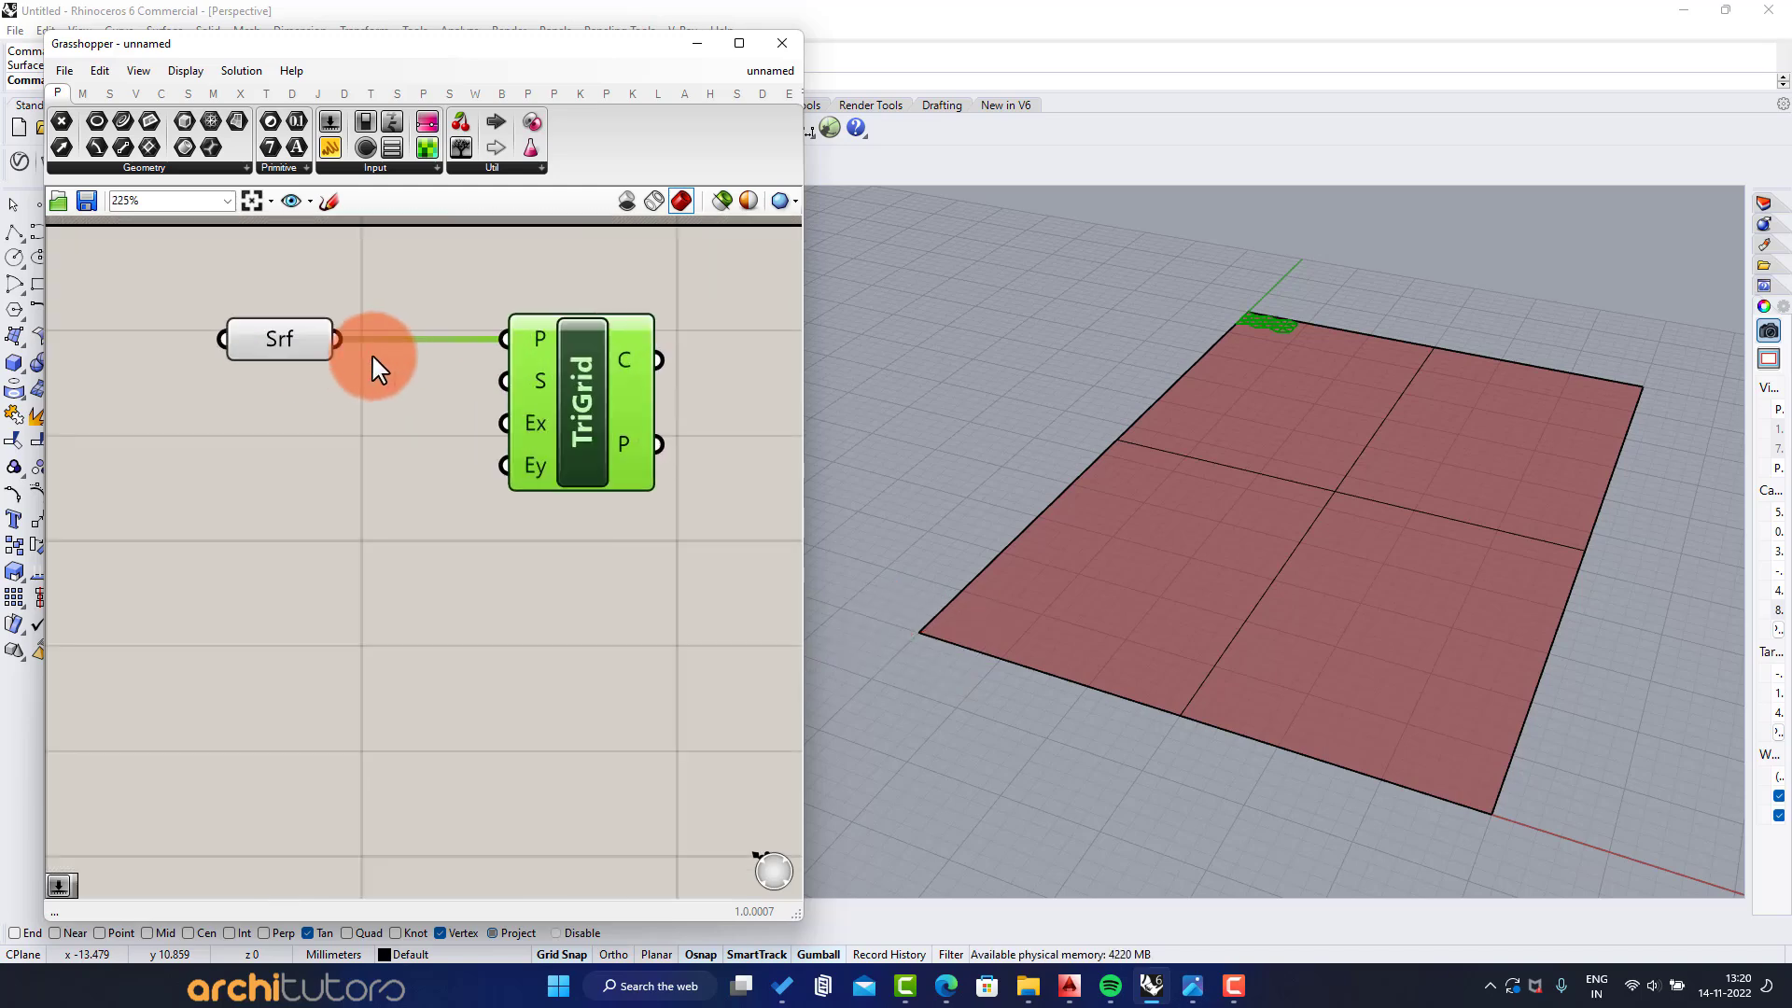
Add three number sliders with the values 2, 50 and 15 below the Surface parameter
double_click(312, 446)
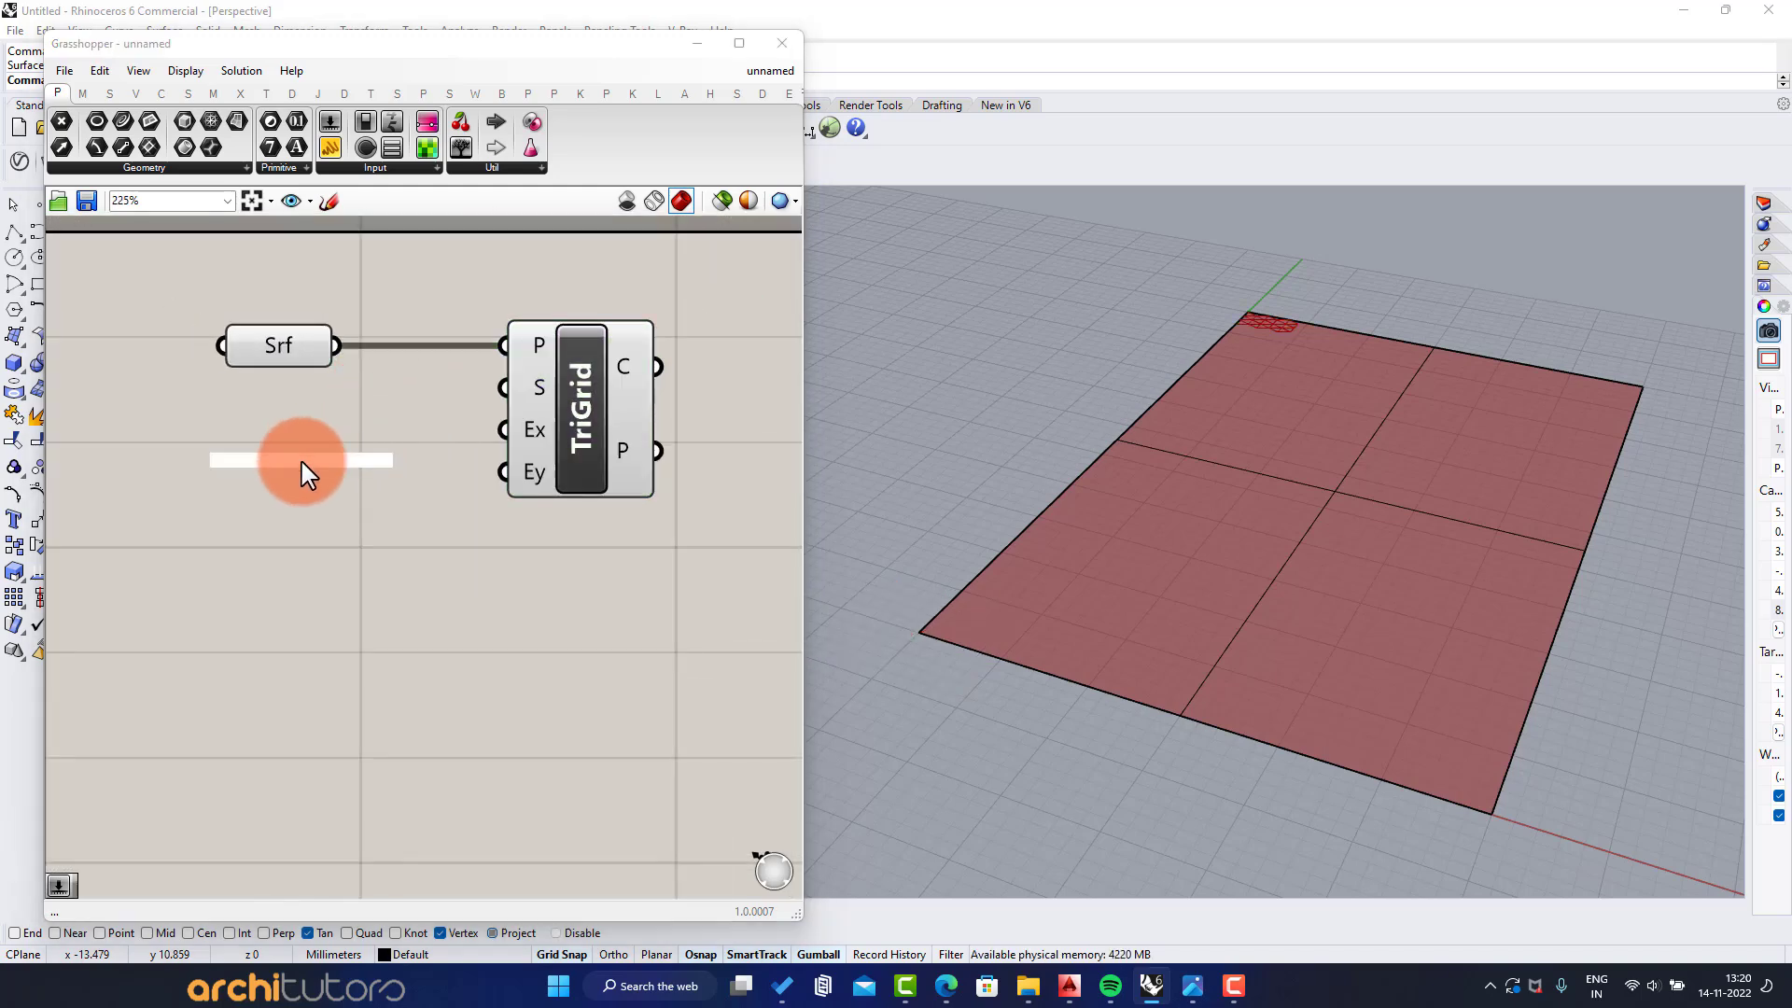
text(slider)
key(Return)
double_click(258, 577)
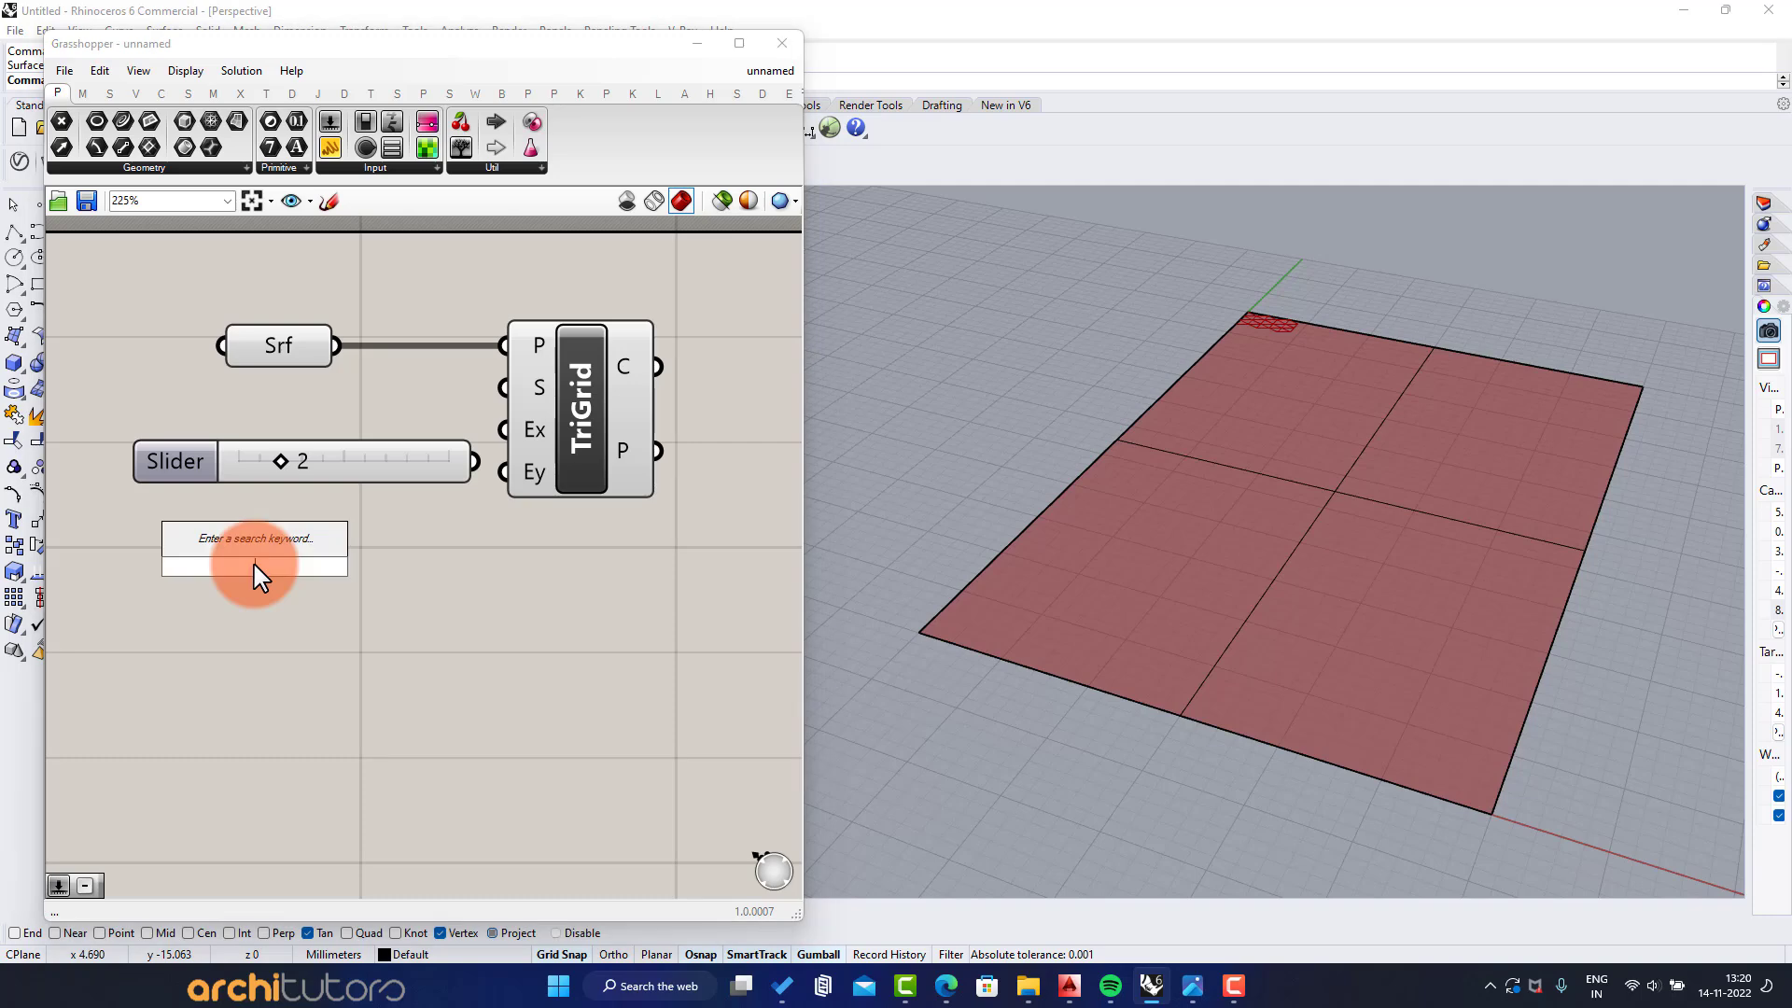
text(slider)
key(Return)
double_click(265, 650)
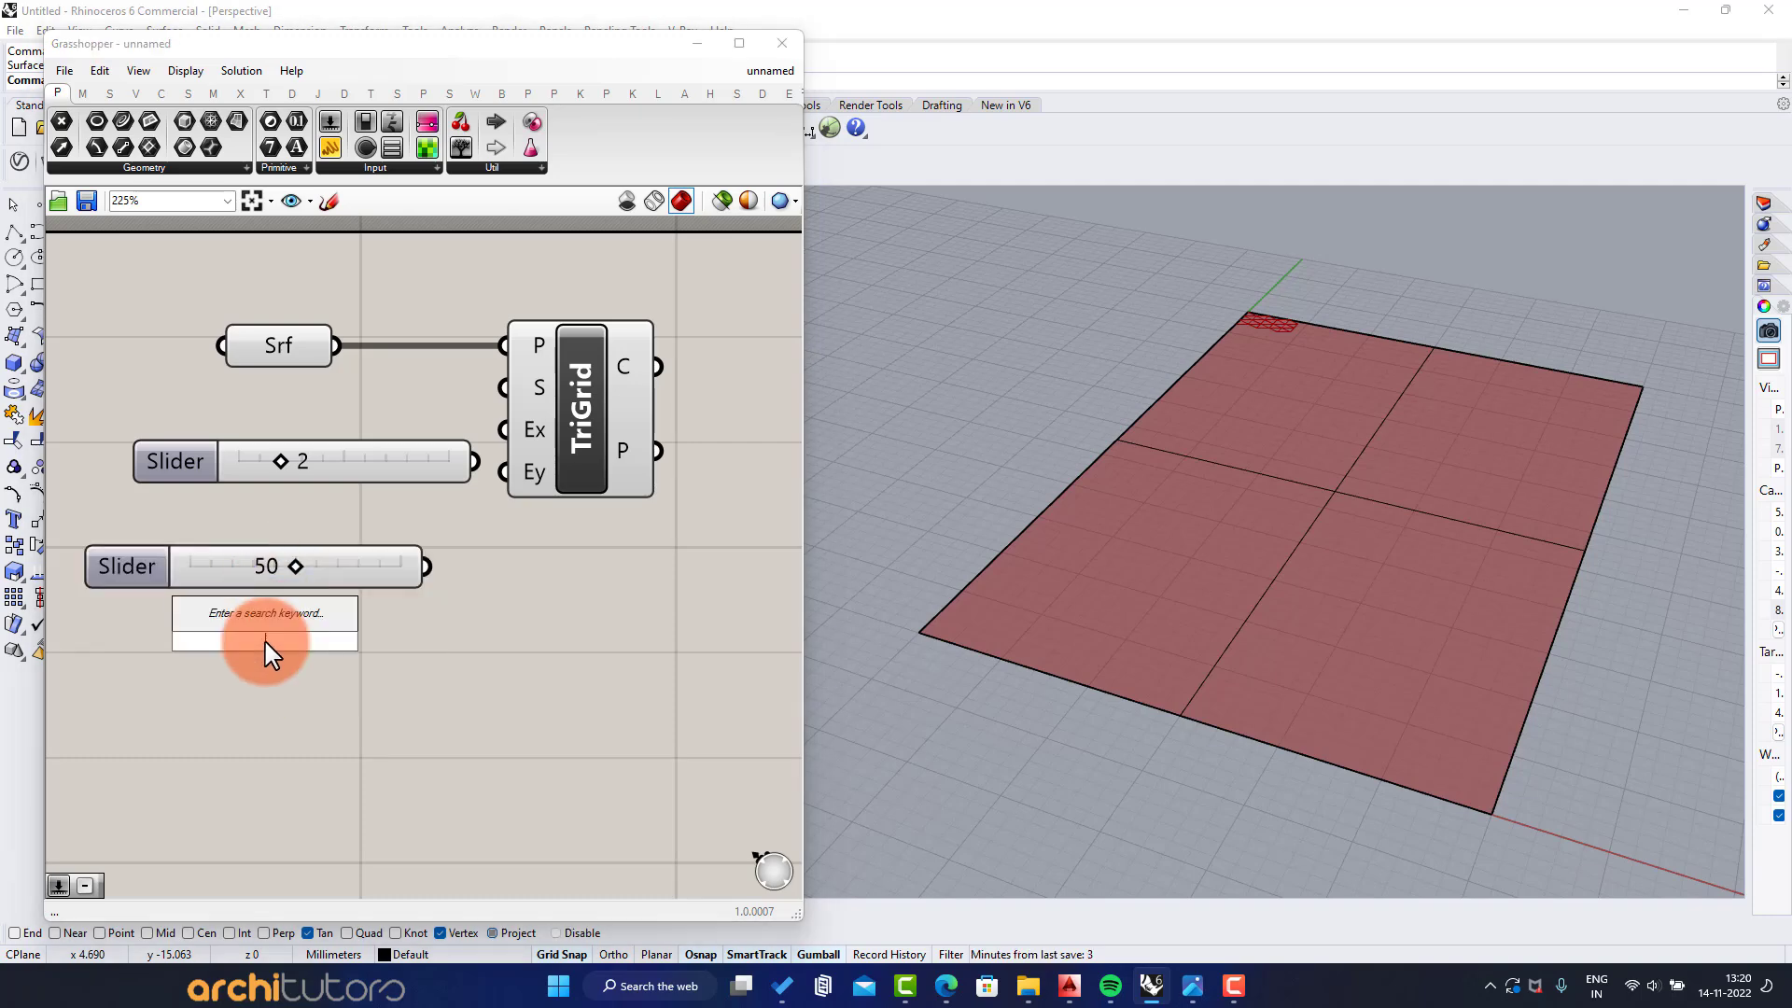
text(15)
key(Return)
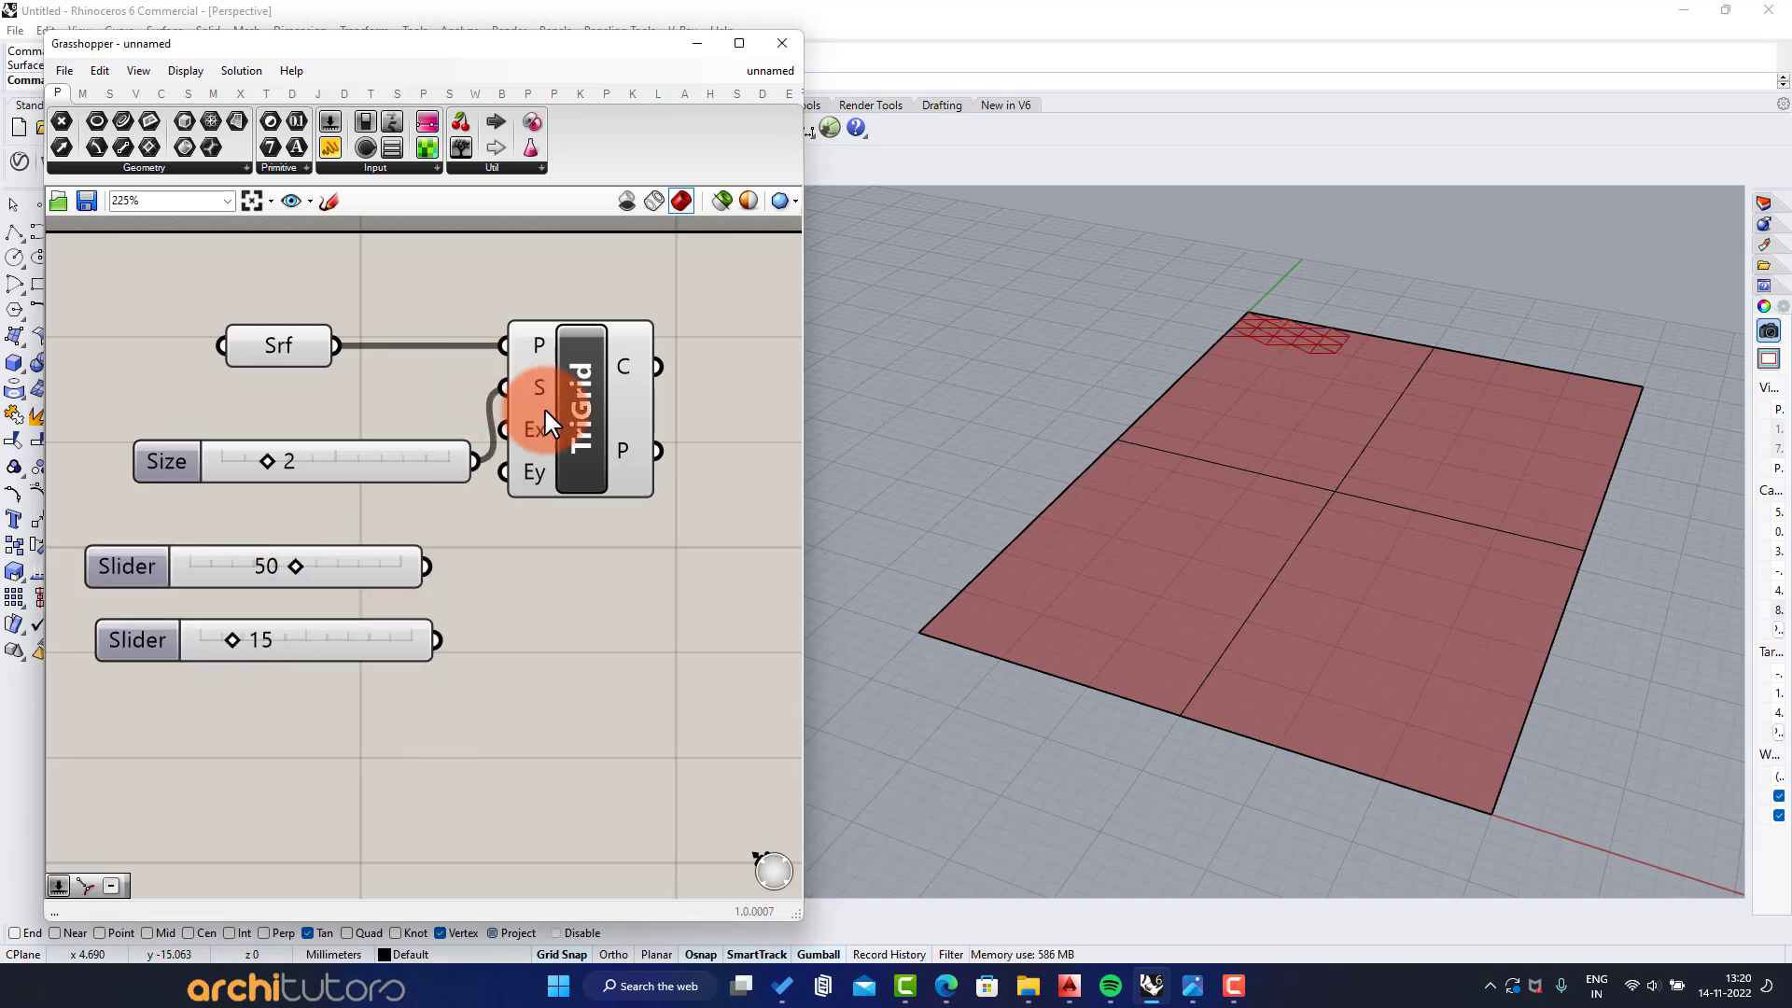
Connect the three sliders to the triangular grid's Size, Extent X and Extent Y inputs and move the grid component aside
drag(545, 407, 636, 422)
drag(426, 566, 598, 493)
drag(690, 443, 724, 444)
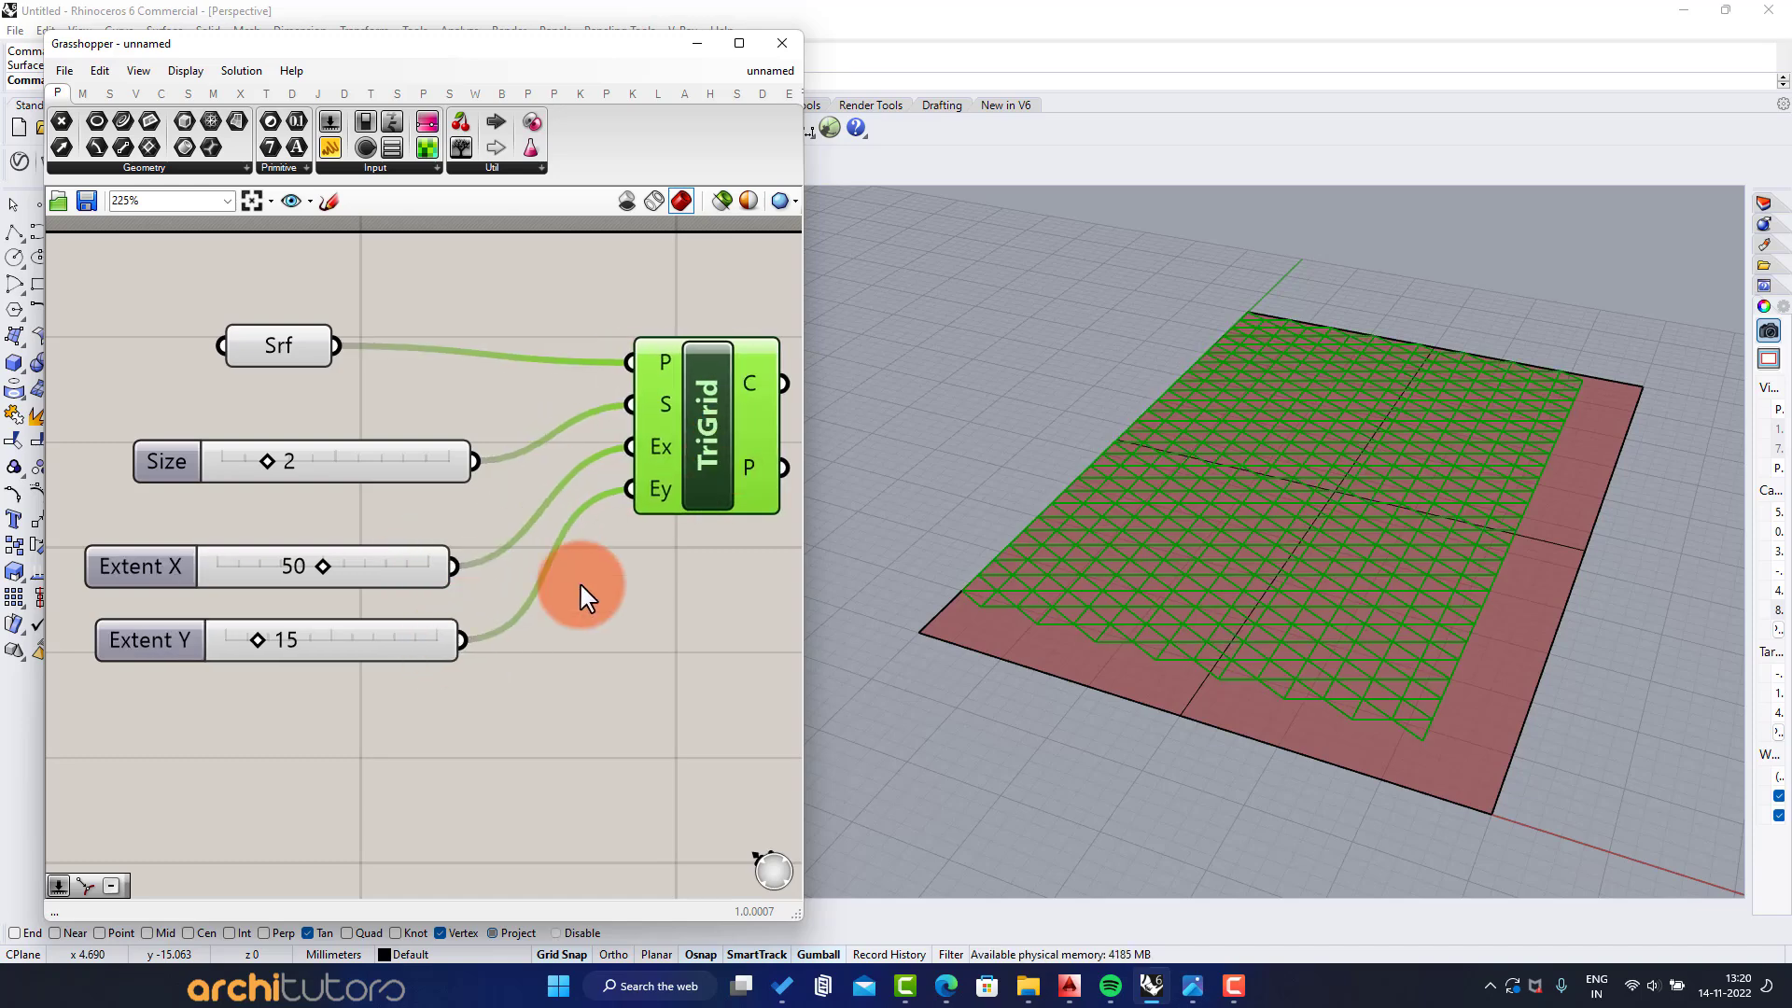
click(580, 580)
Set Extent X to 54 and Extent Y to 17 so the triangular grid covers the whole plane
drag(320, 567, 332, 564)
click(317, 641)
drag(265, 641, 265, 640)
right_drag(1068, 422, 1148, 569)
scroll(1082, 642, up, 3)
click(659, 532)
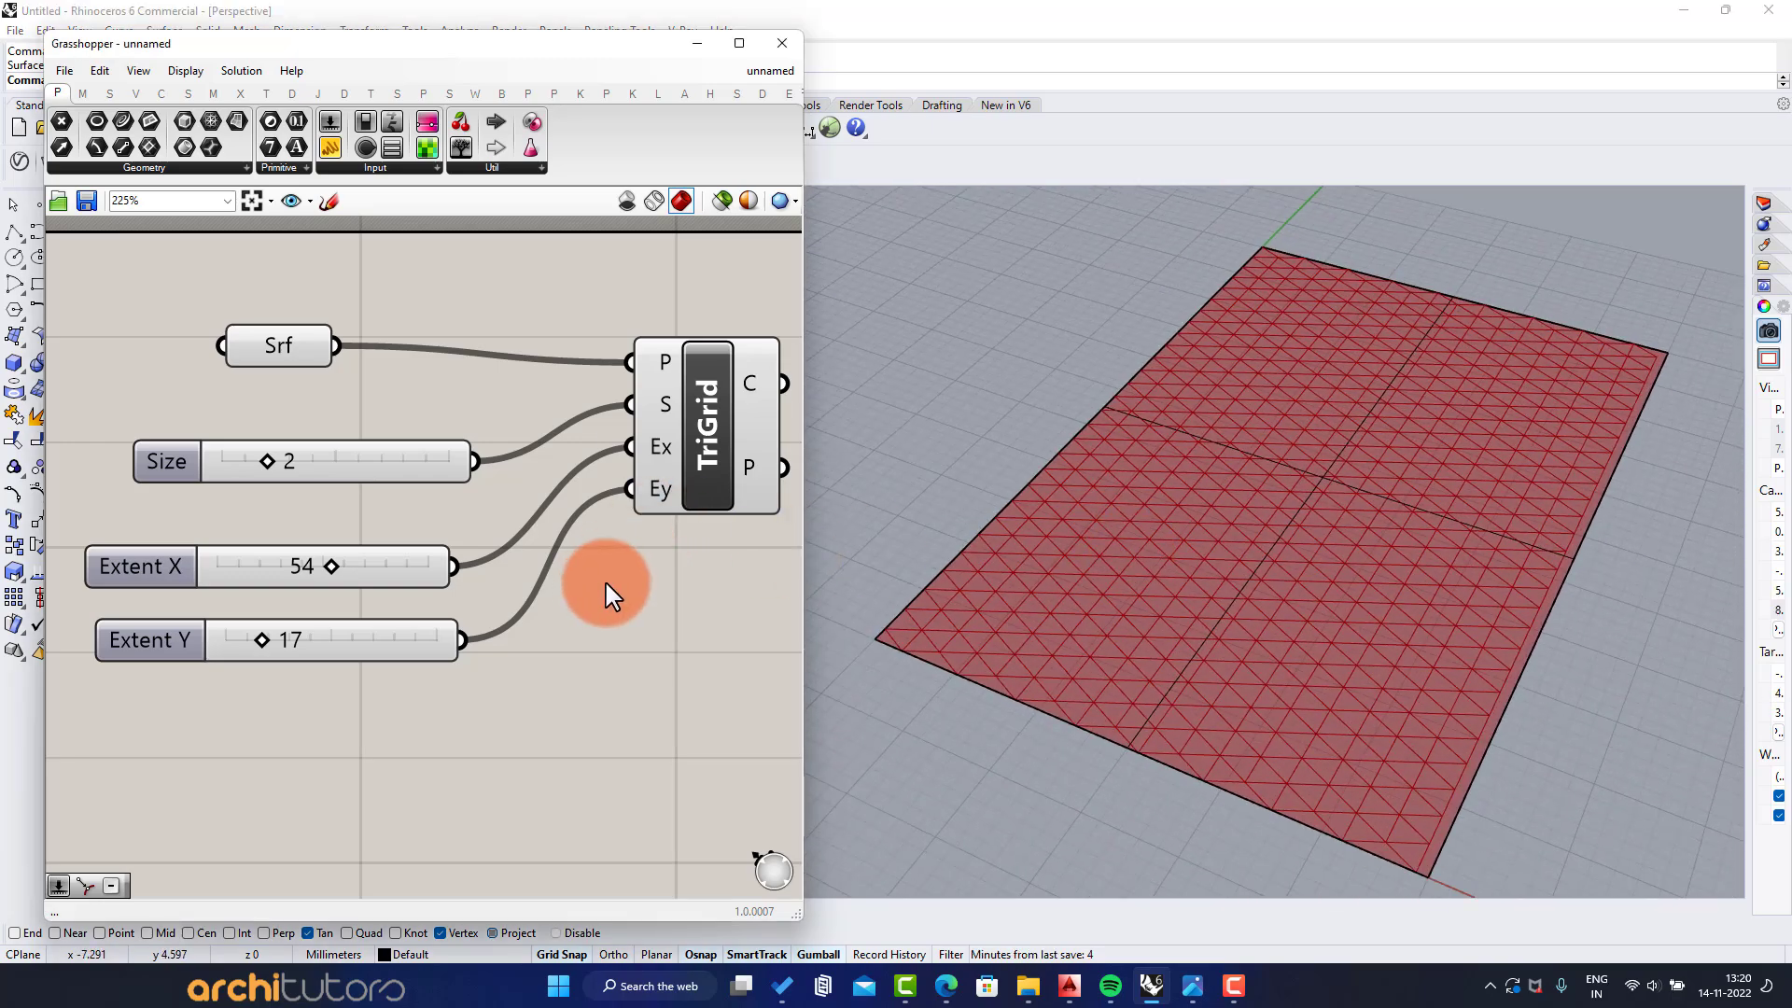
Flatten both the cell and point outputs of the triangular grid component
scroll(560, 559, down, 2)
right_click(533, 411)
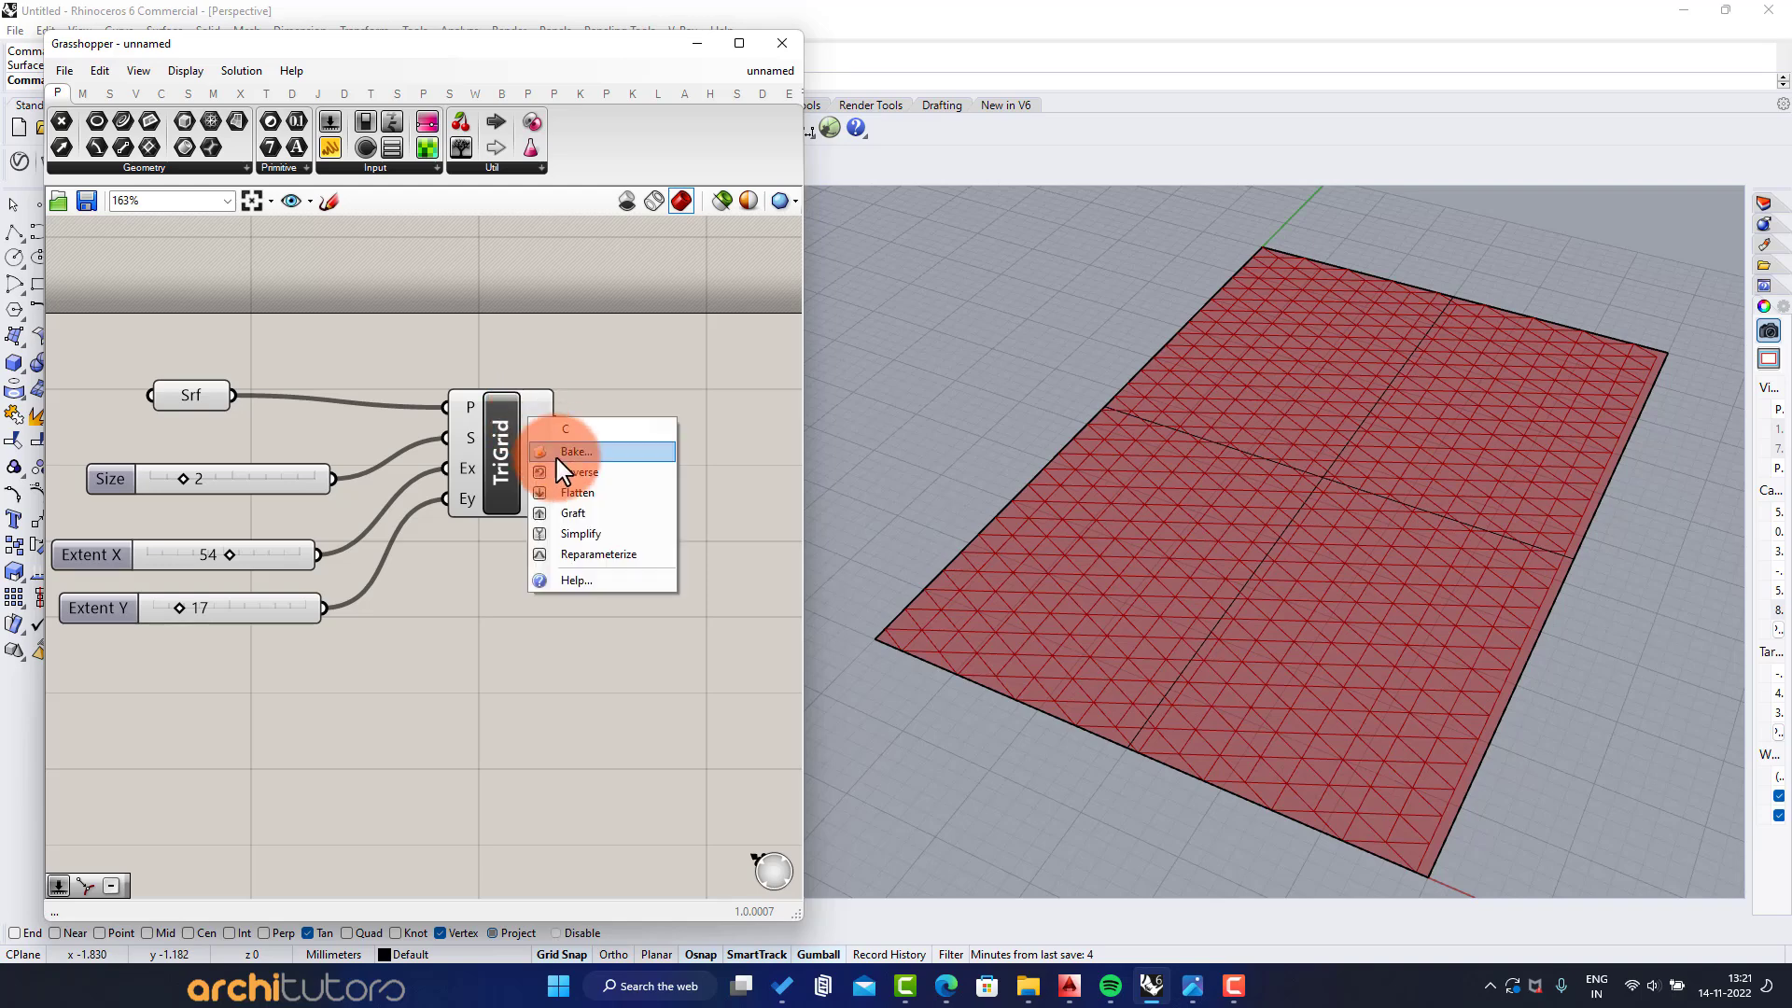
click(539, 491)
right_click(538, 491)
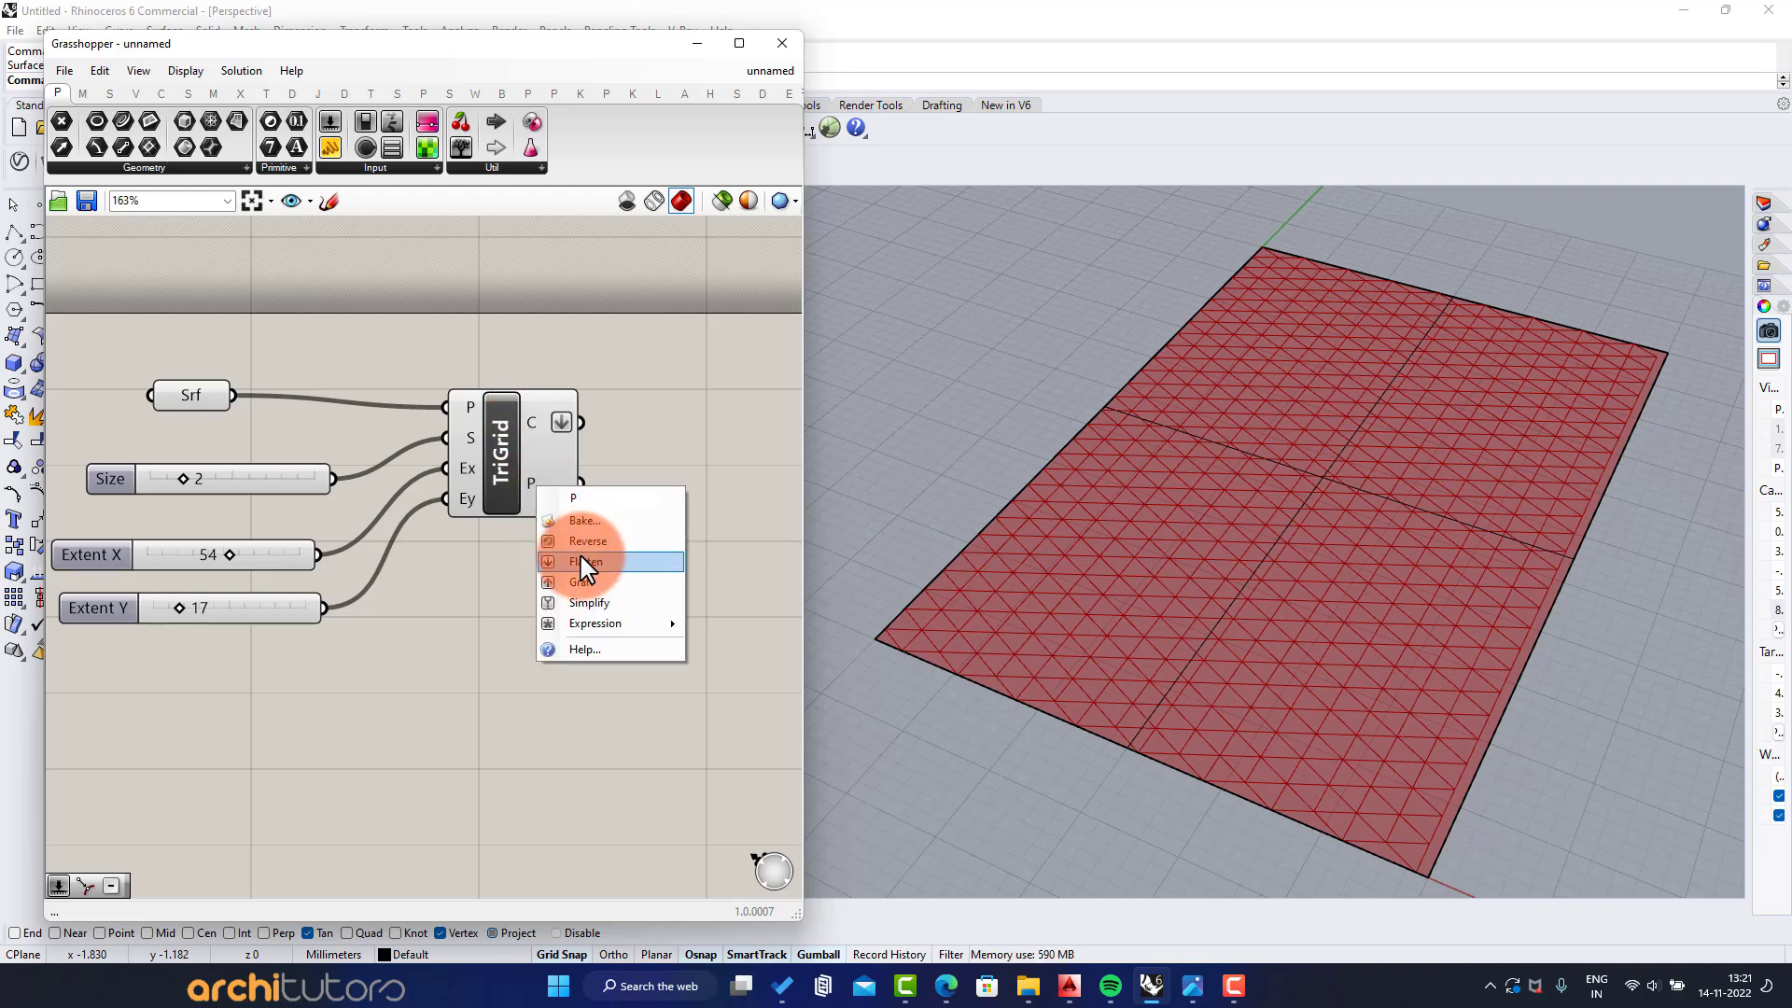
click(591, 562)
Minimize the Grasshopper window and restore the four-viewport layout
click(696, 44)
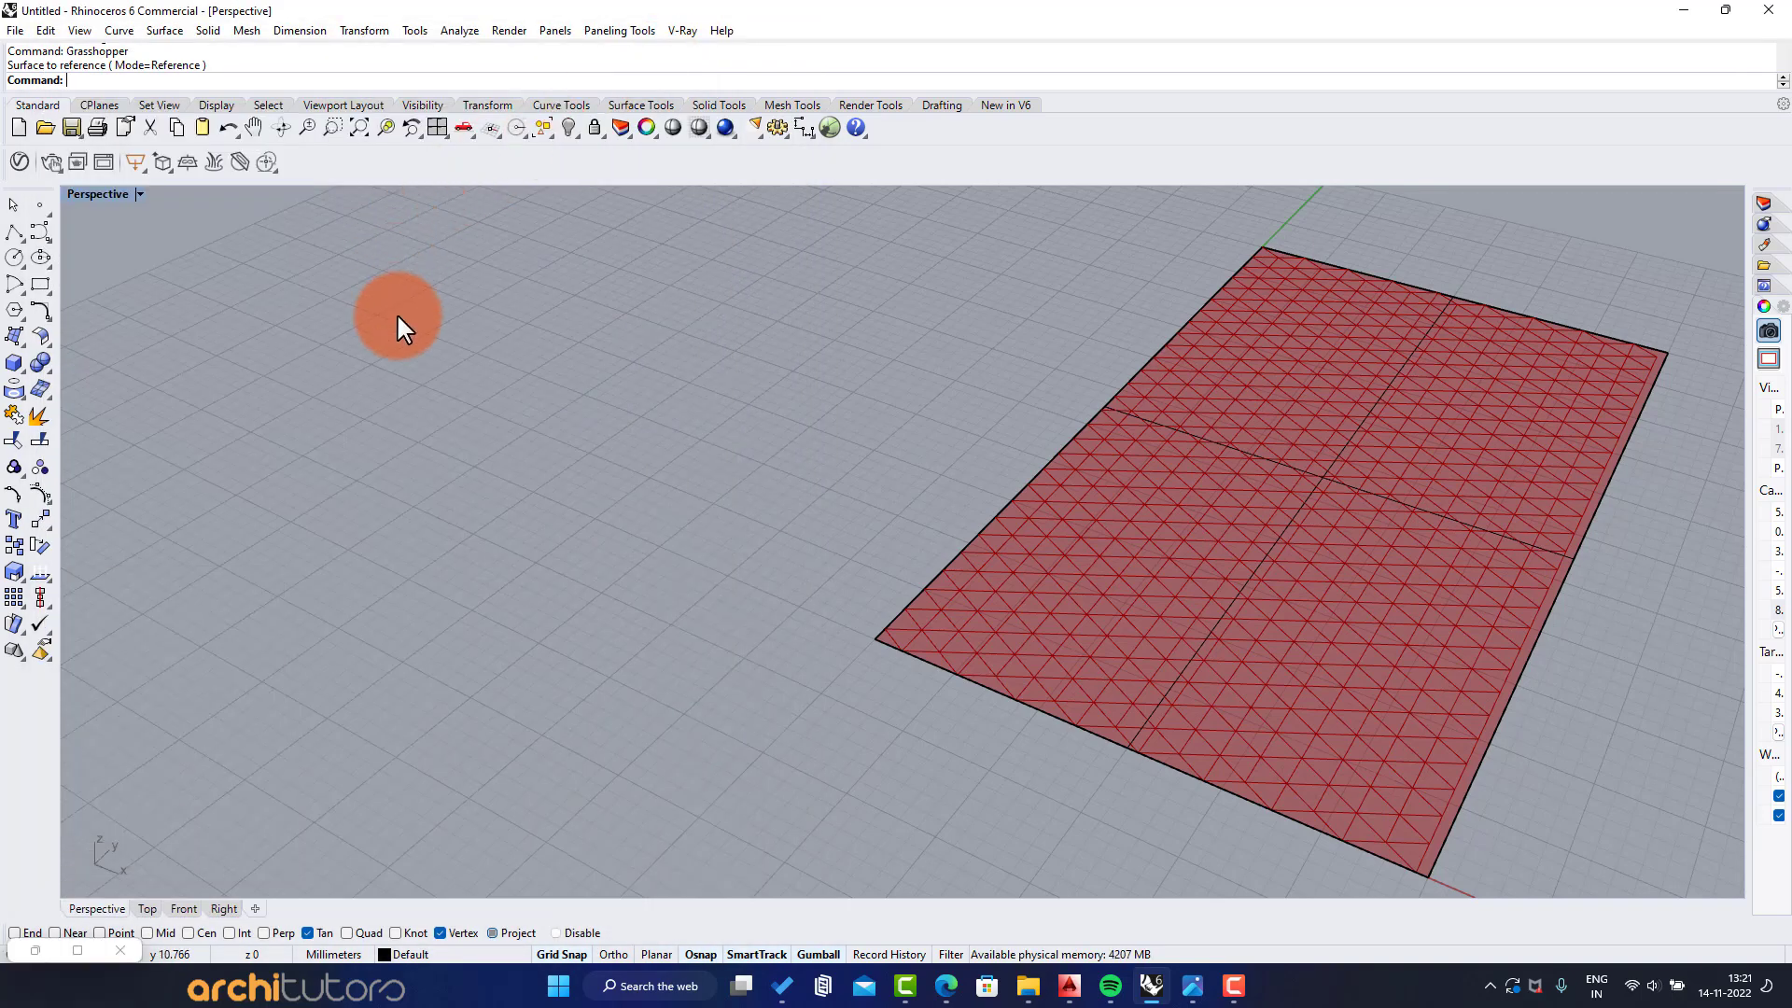
right_click(398, 317)
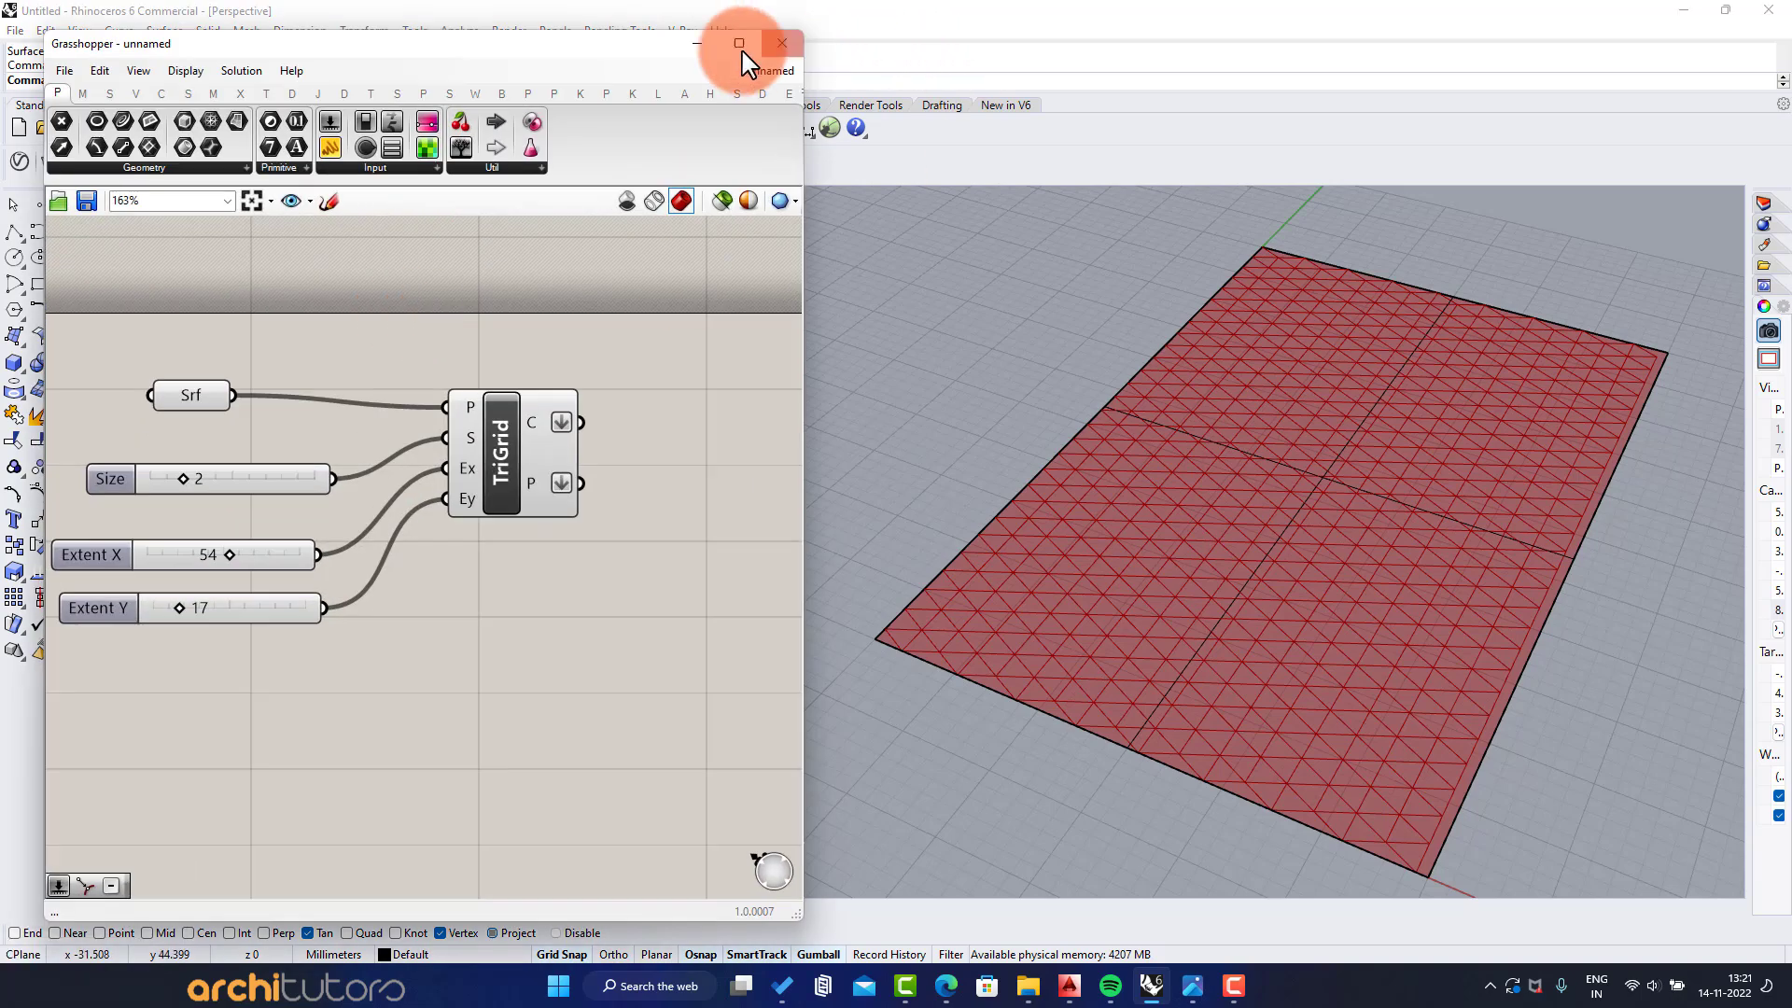
click(701, 46)
double_click(80, 198)
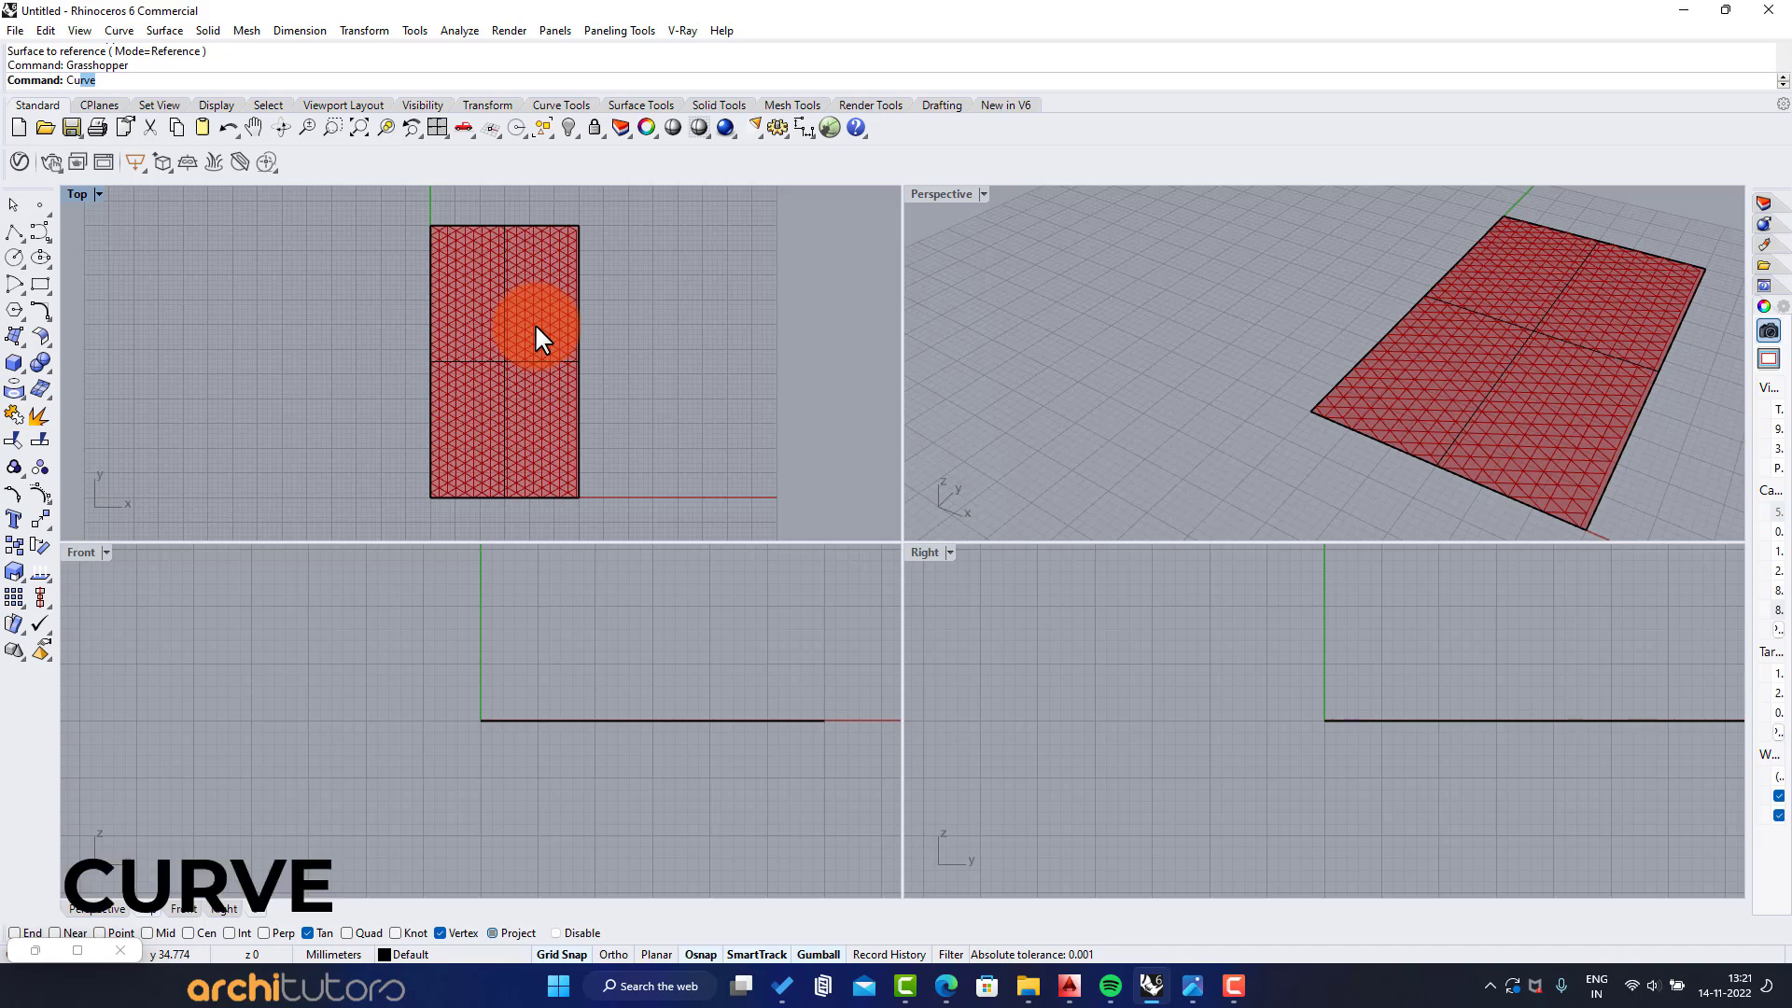
Draw an S-shaped degree-3 curve across the plane in the Top view, extending past both long edges
key(Return)
scroll(418, 234, up, 3)
click(399, 252)
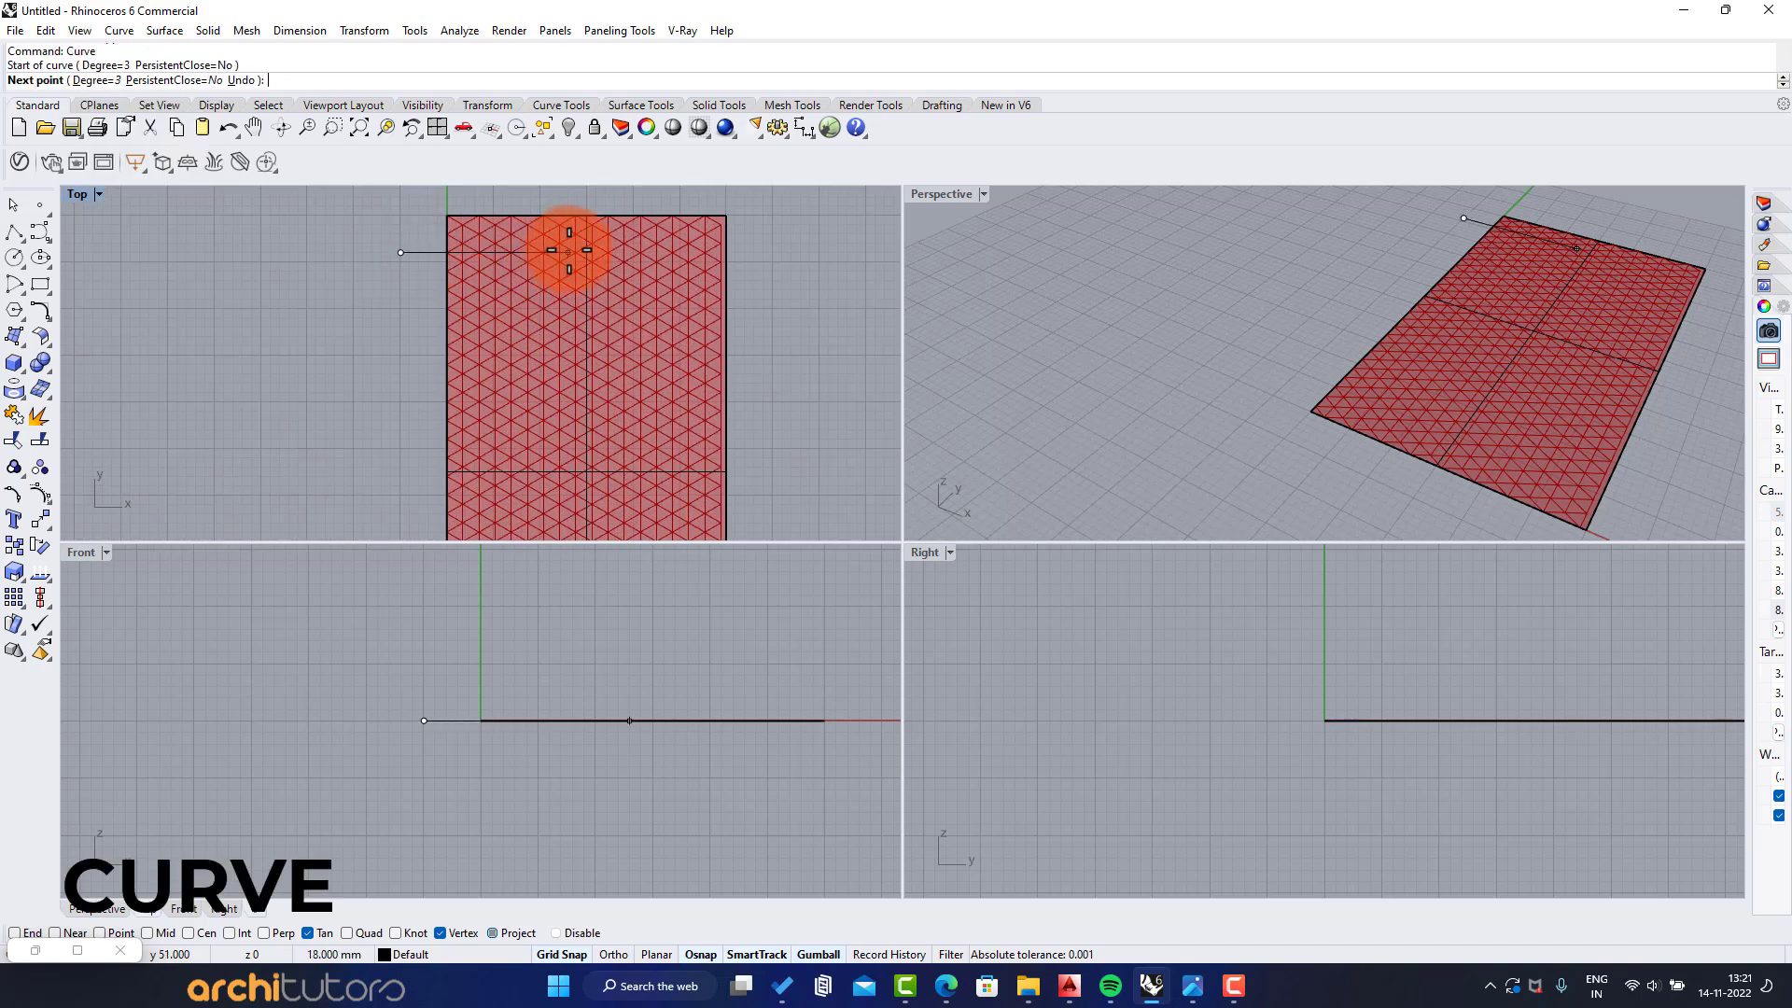
scroll(565, 306, down, 2)
scroll(559, 393, down, 2)
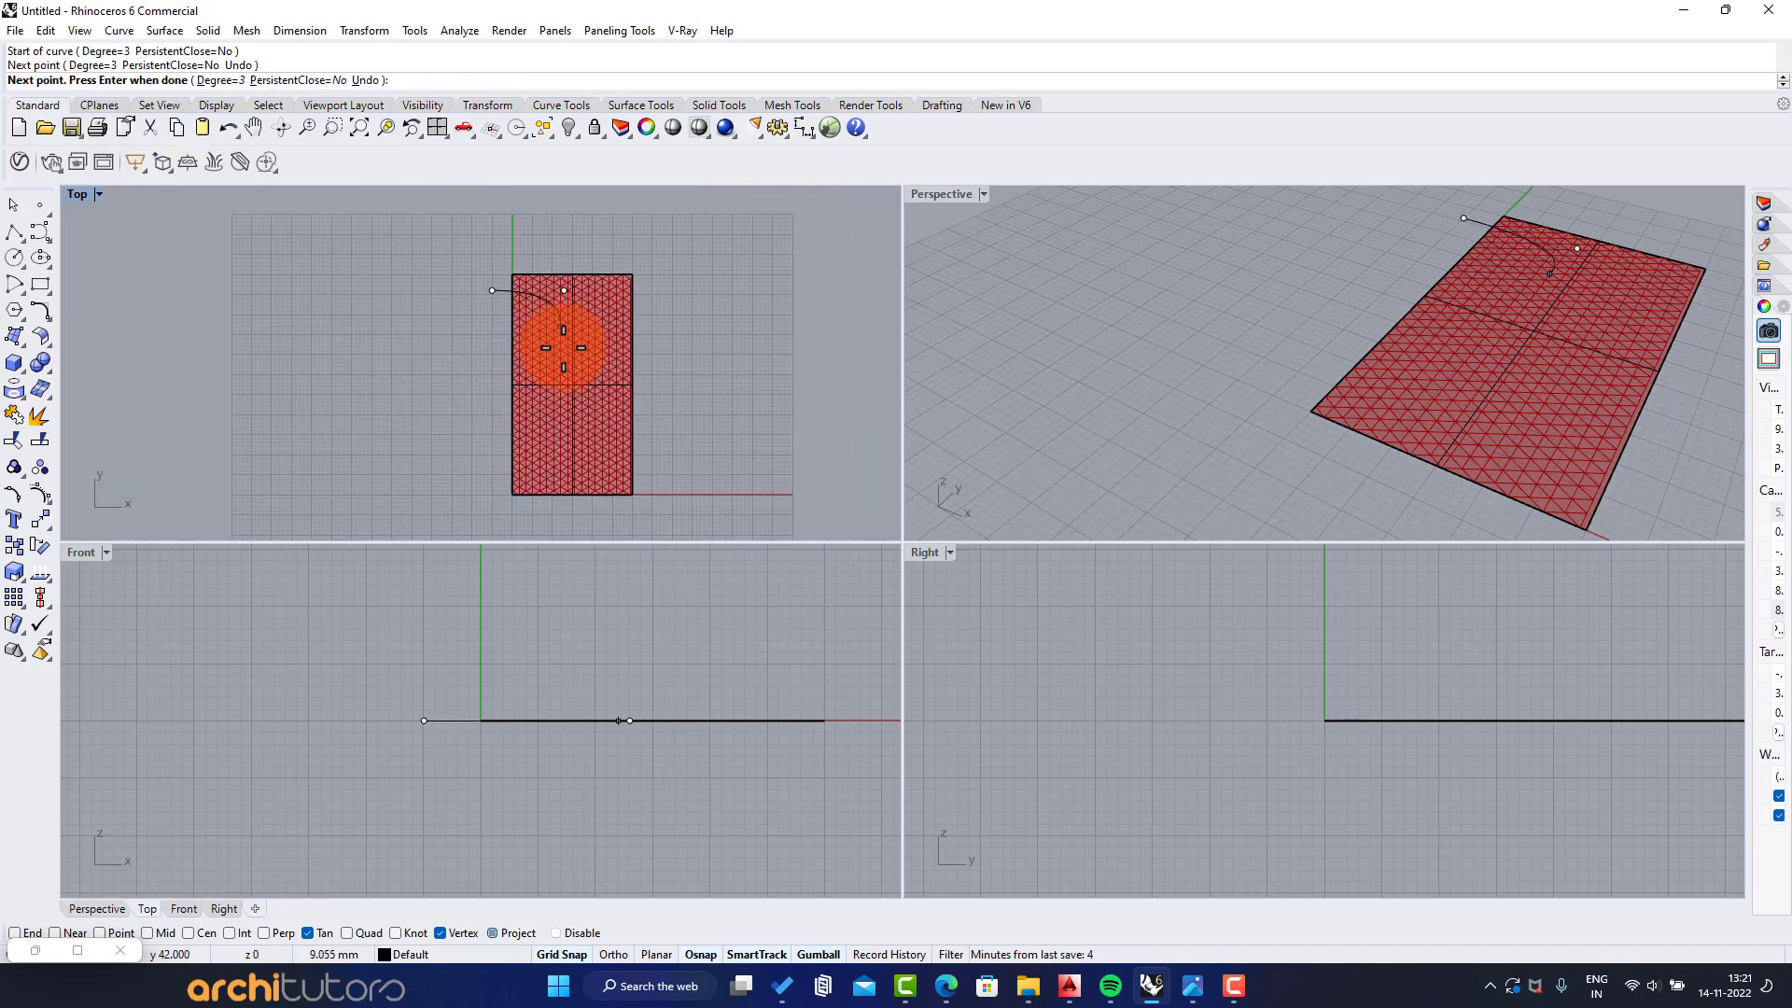
click(556, 466)
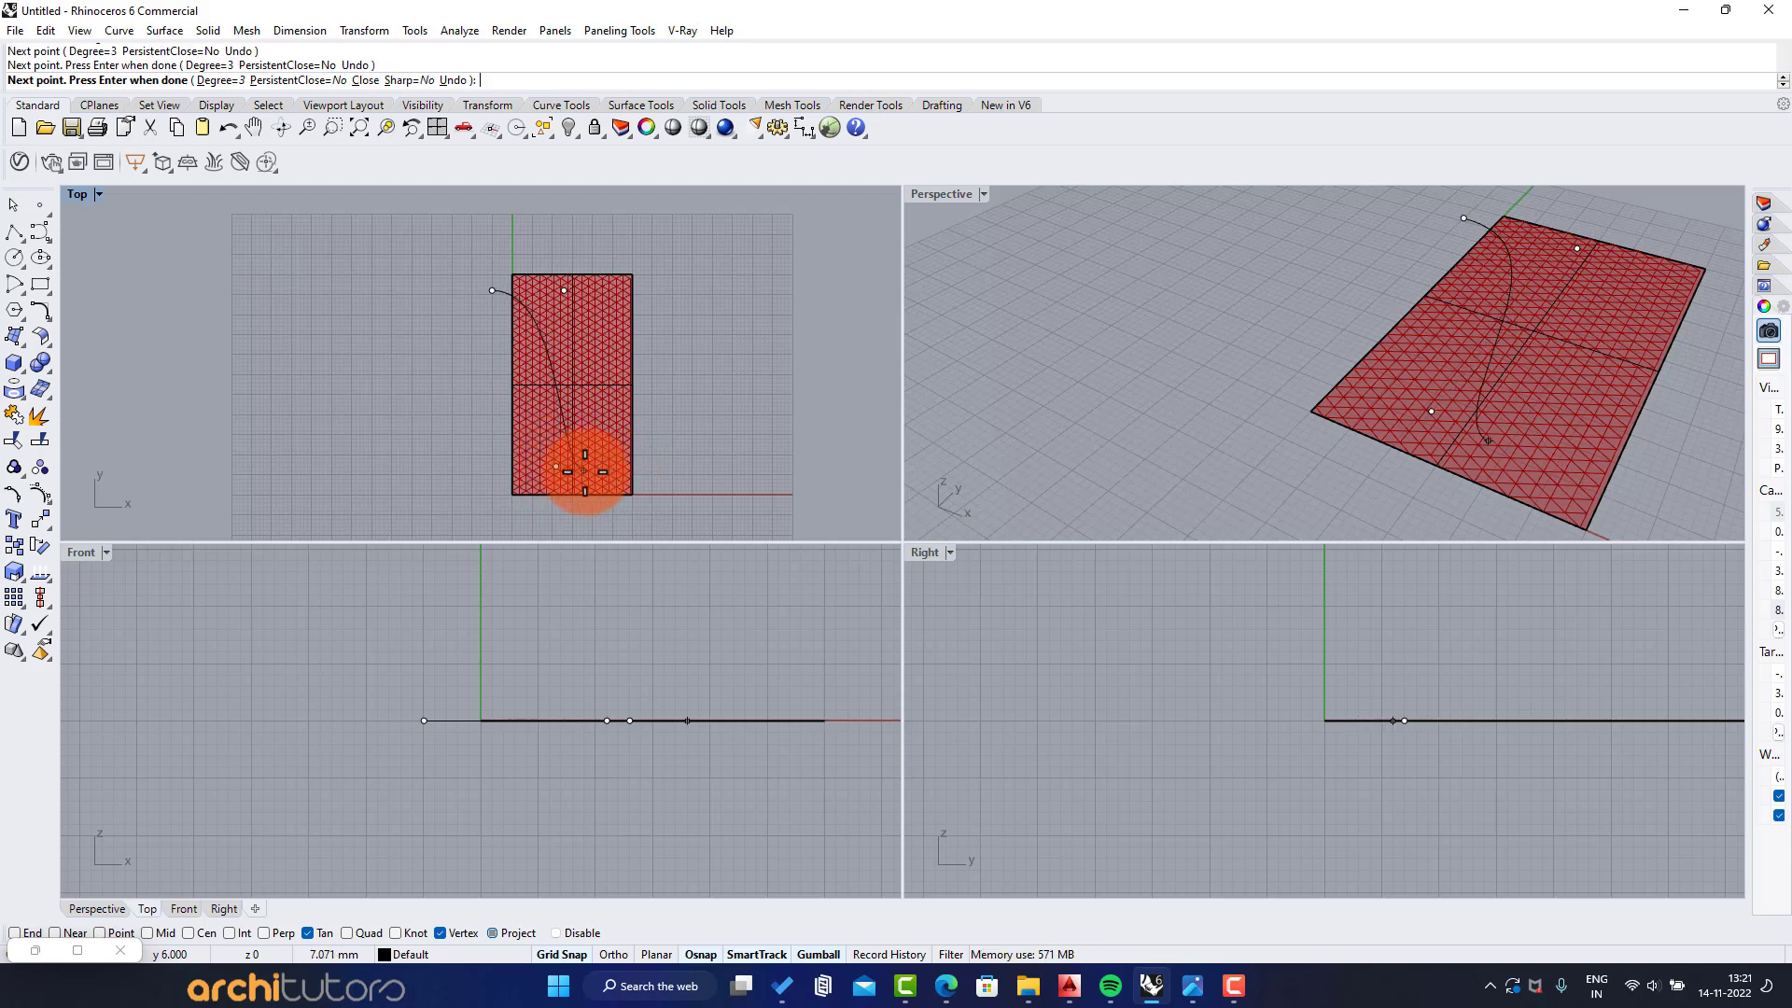
click(583, 470)
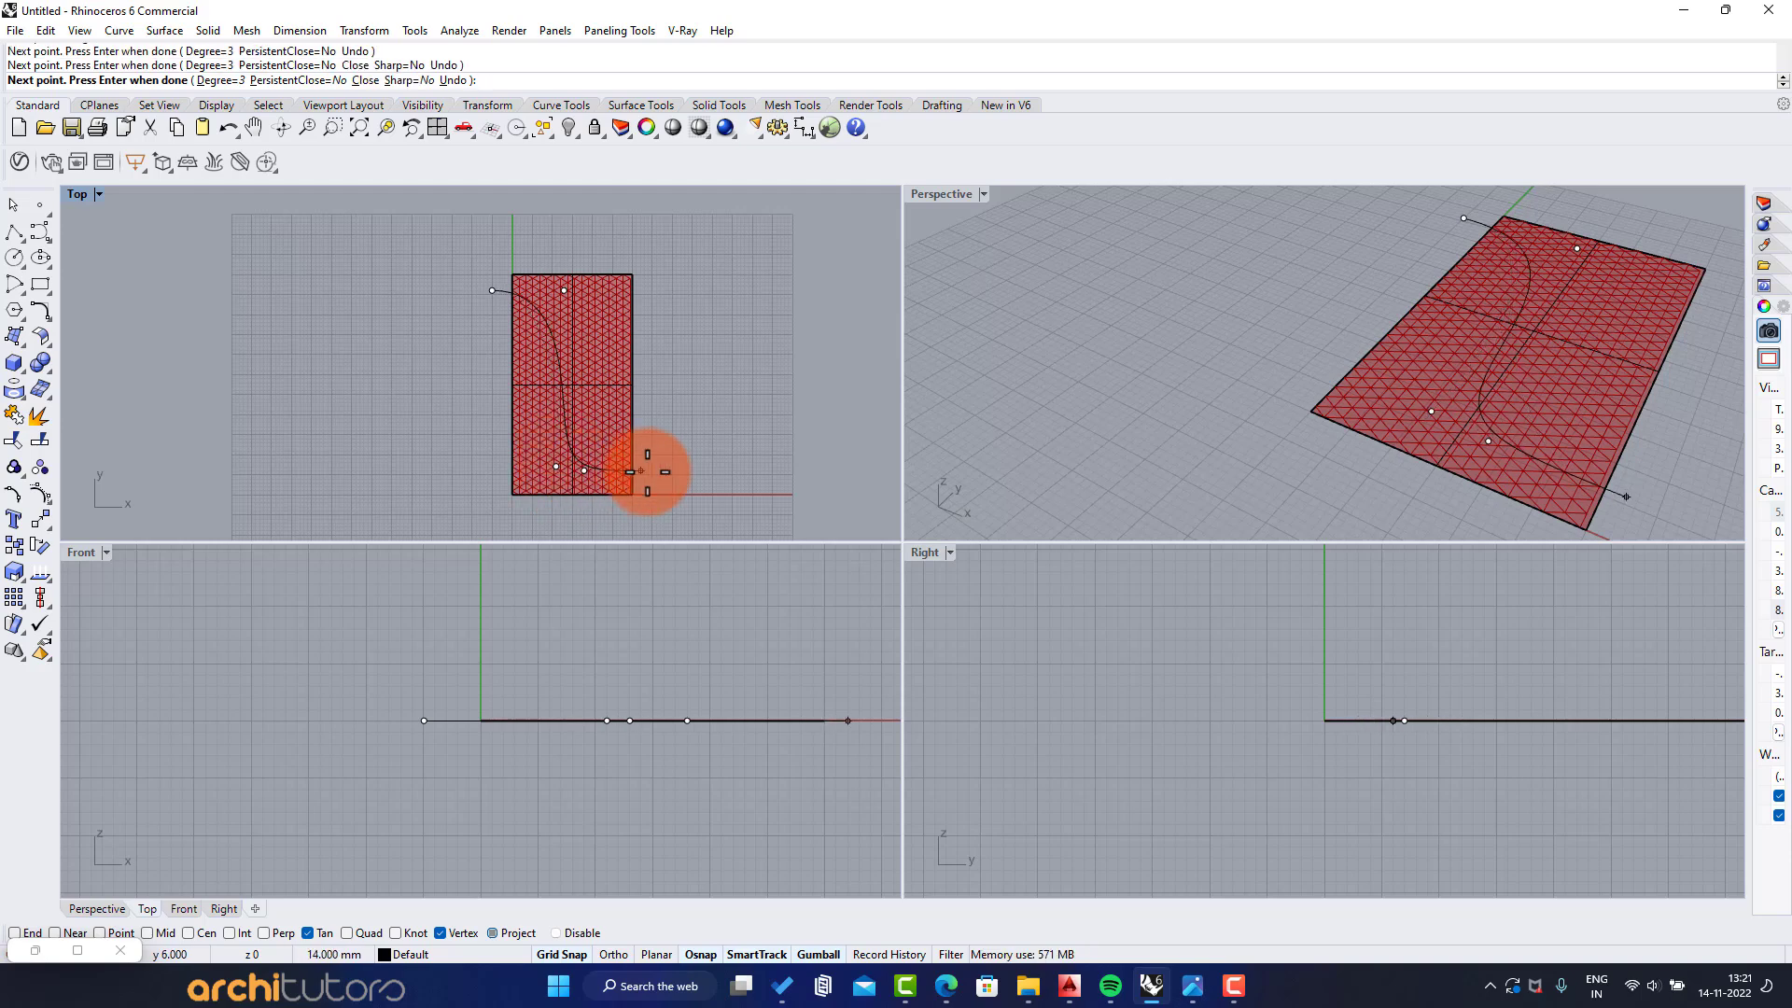
Enlarge the Perspective viewport and bring back the Grasshopper window
double_click(960, 192)
text(Grasshopper)
key(Return)
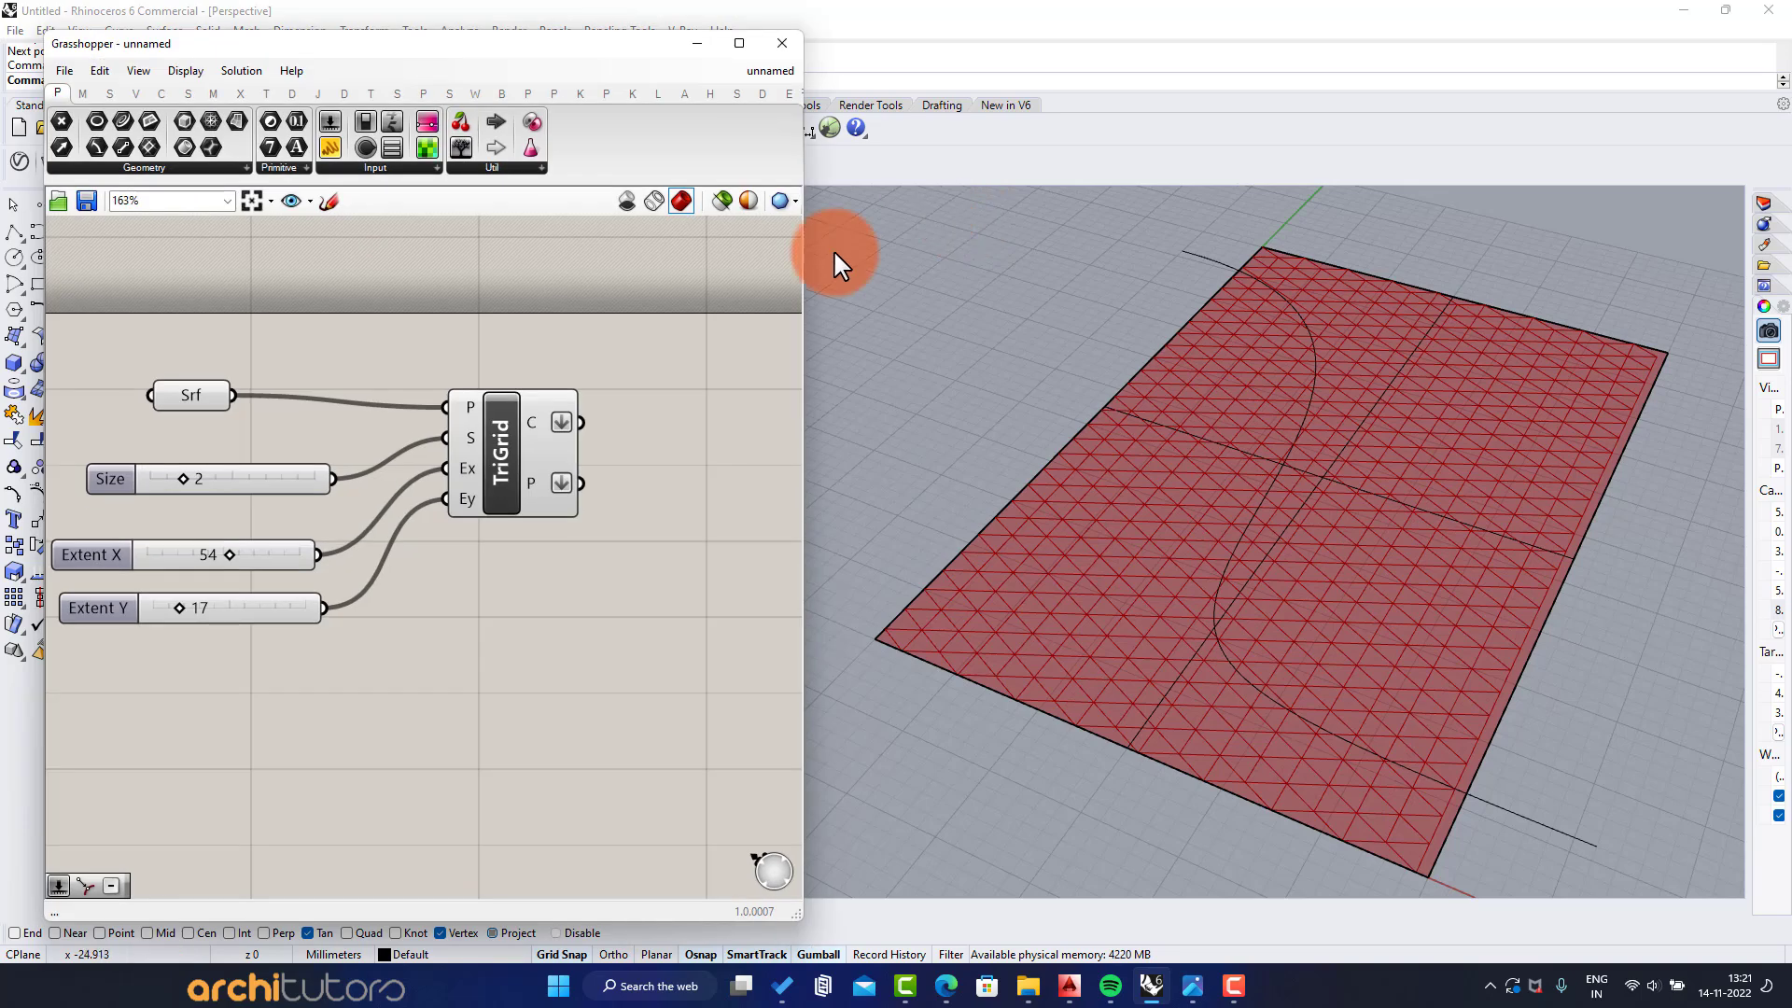
Add a Scale component, feeding the grid cells into its geometry input and the grid points into its center input
right_drag(693, 462, 511, 419)
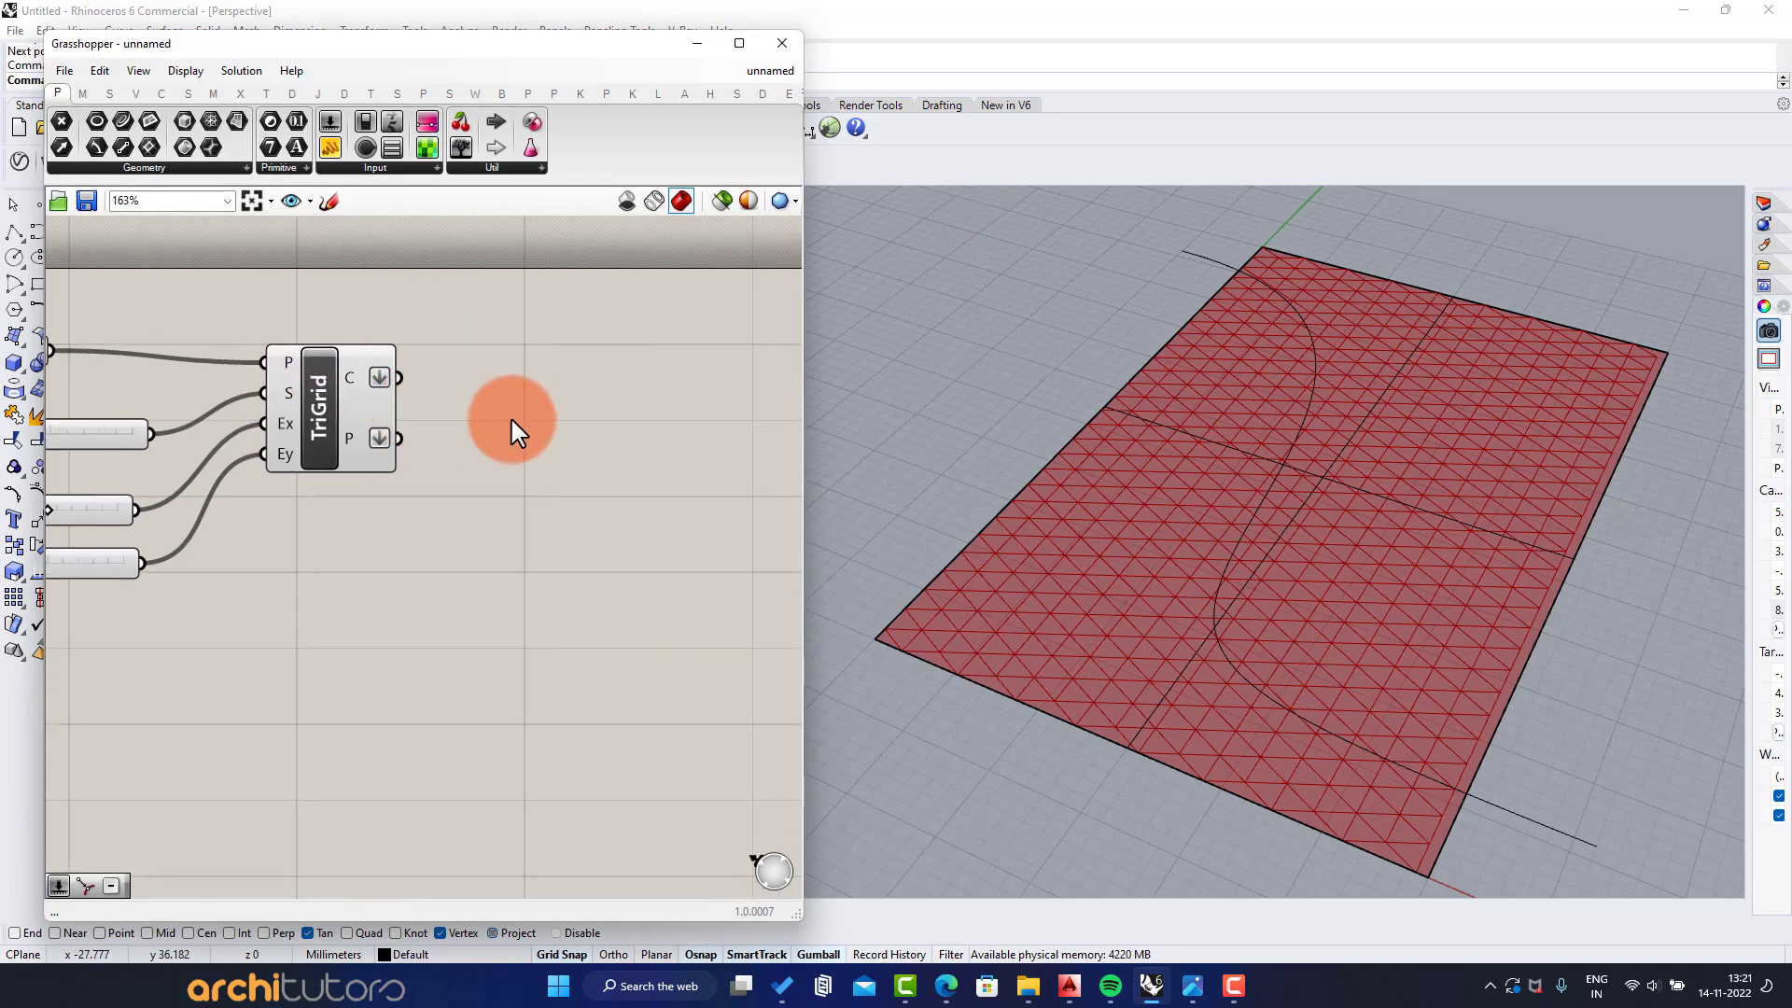
double_click(478, 379)
text(scale)
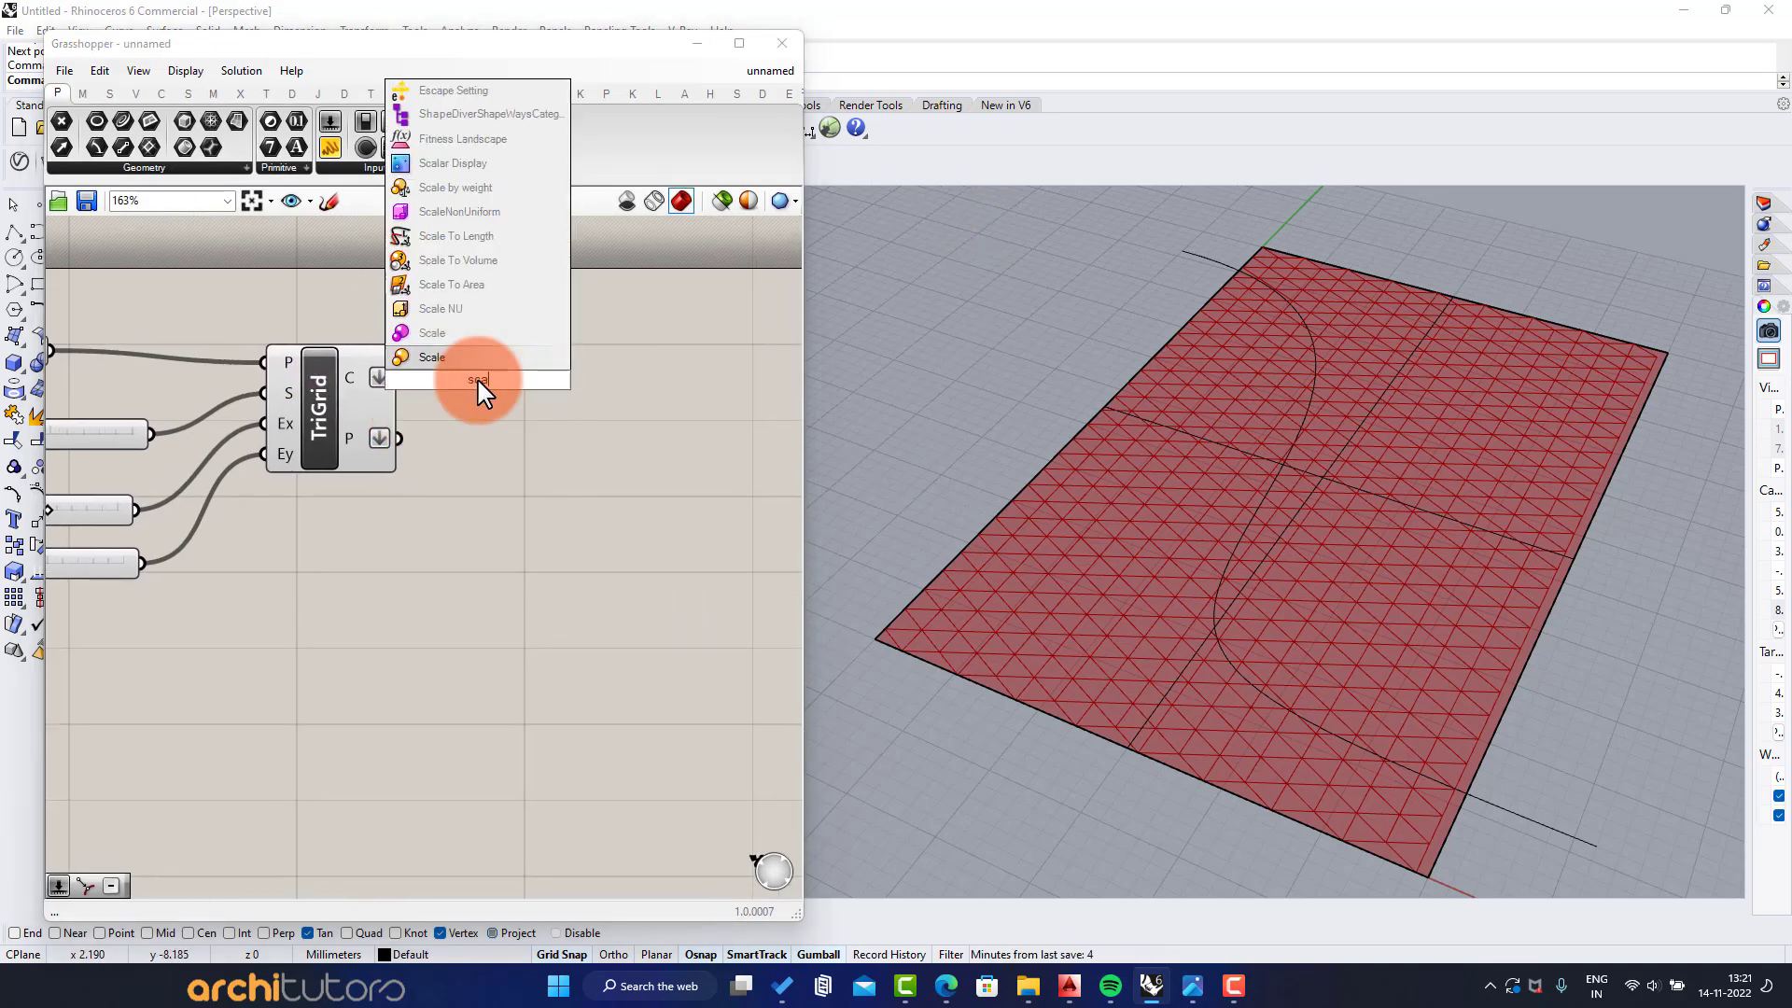
click(479, 352)
drag(399, 378, 417, 341)
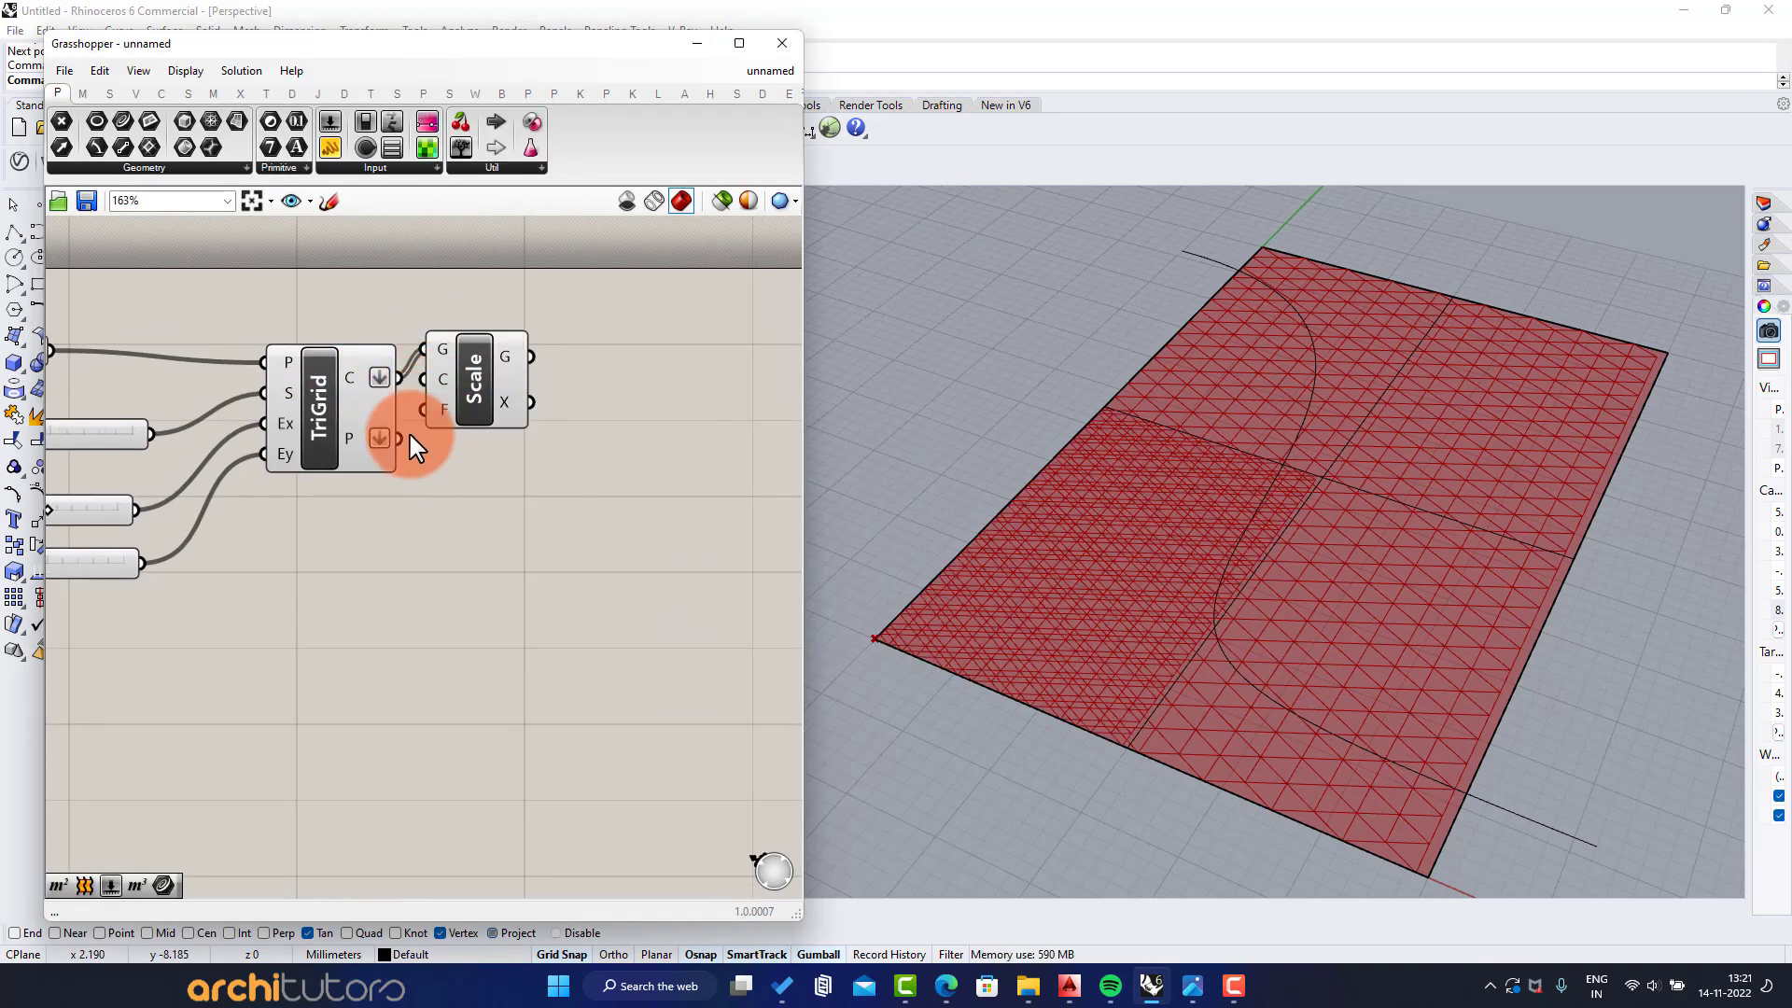
drag(400, 438, 789, 410)
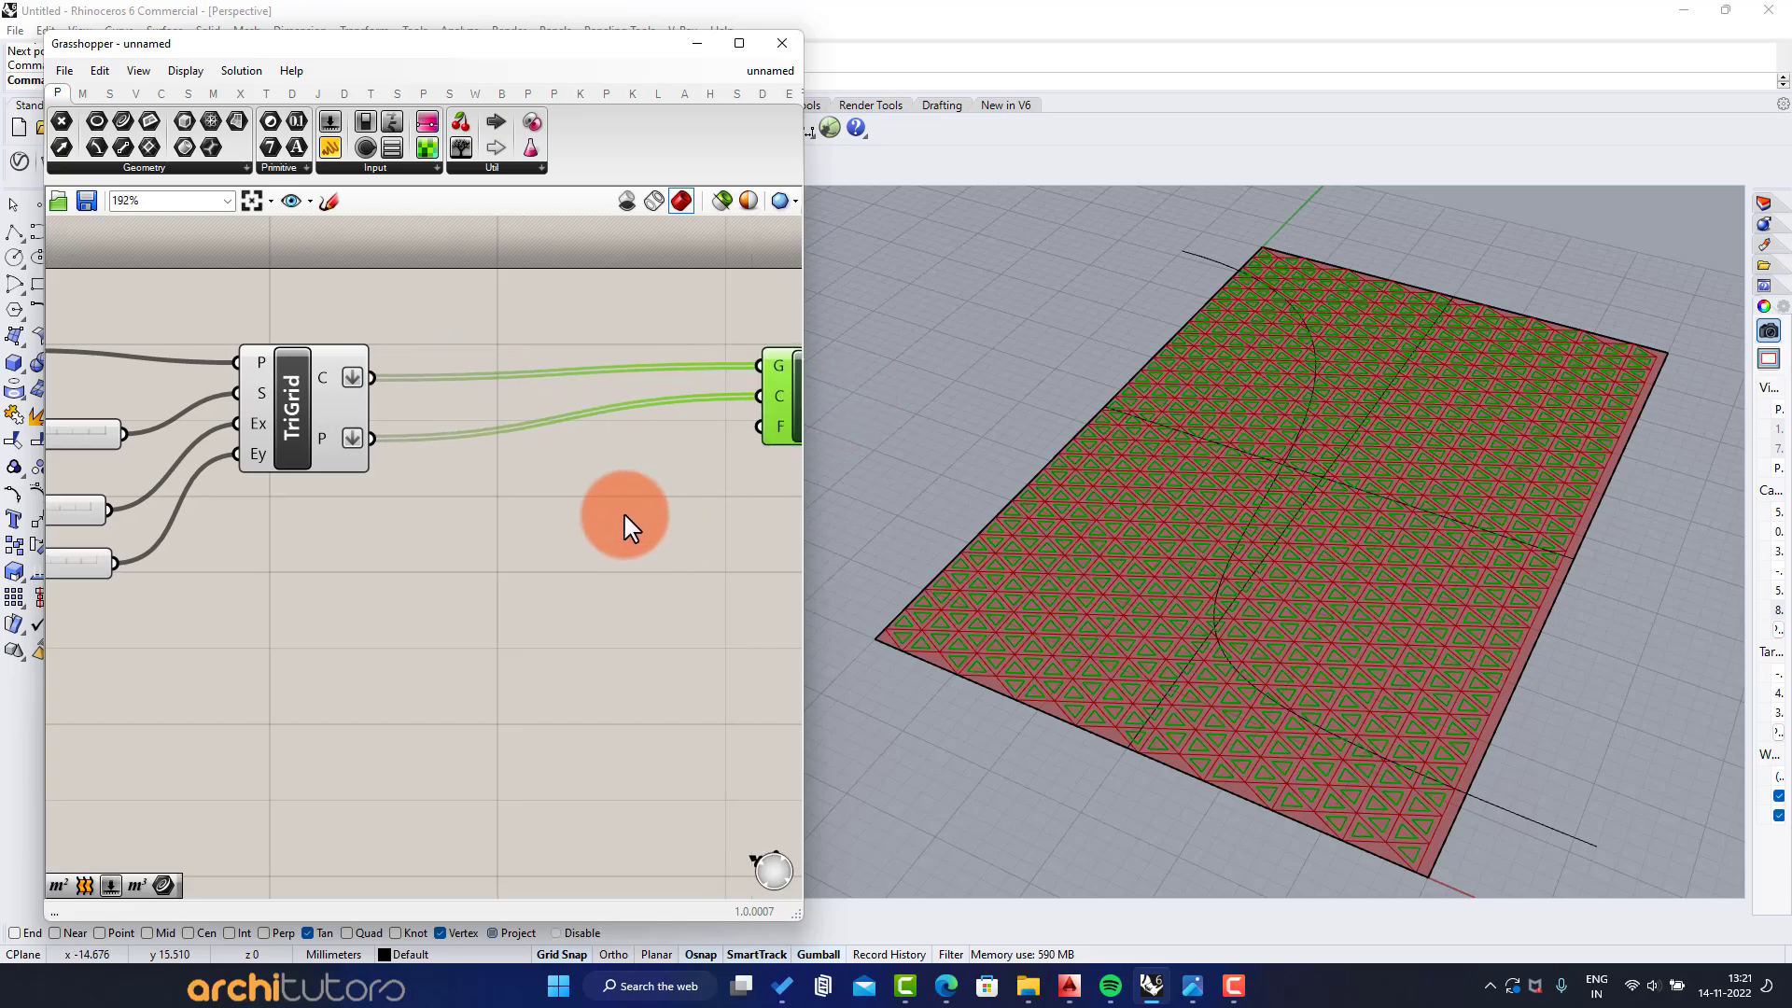
scroll(746, 528, up, 1)
right_drag(1211, 606, 1212, 647)
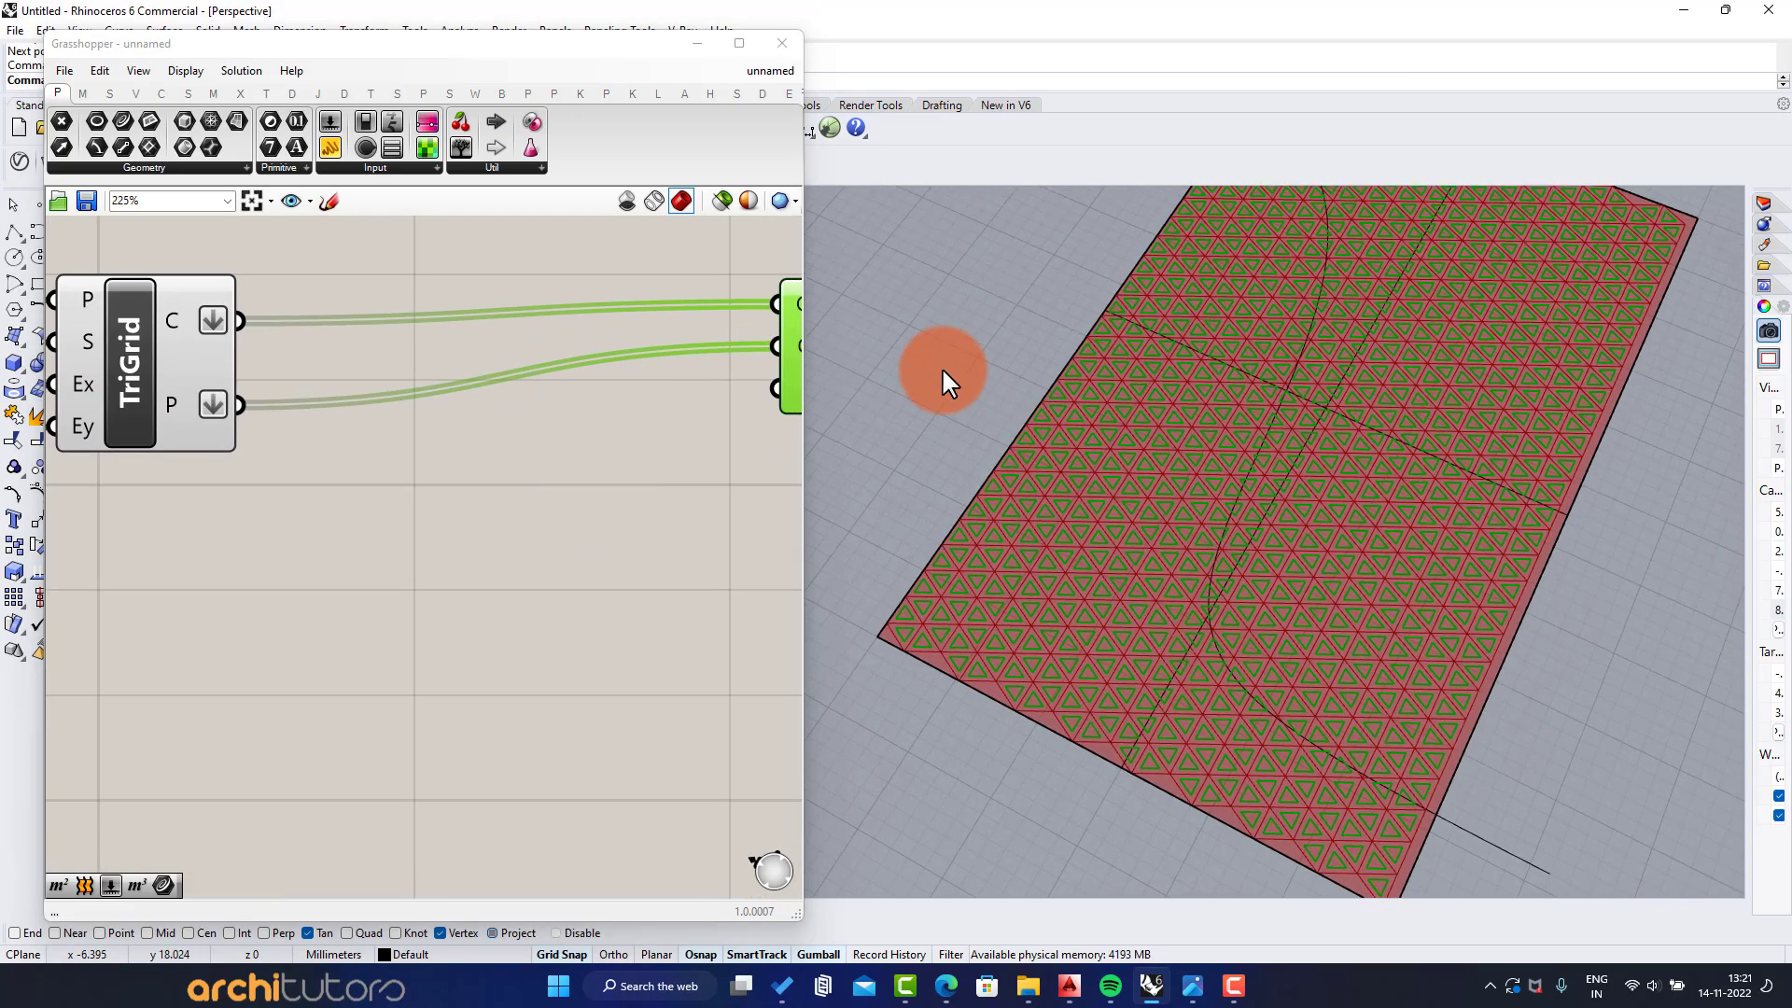
click(644, 511)
right_drag(1241, 519, 1235, 444)
shift+right_drag(1119, 512, 1128, 505)
Add a Curve Closest Point component below the triangular grid and feed the grid points into its point input
double_click(328, 500)
text(cull)
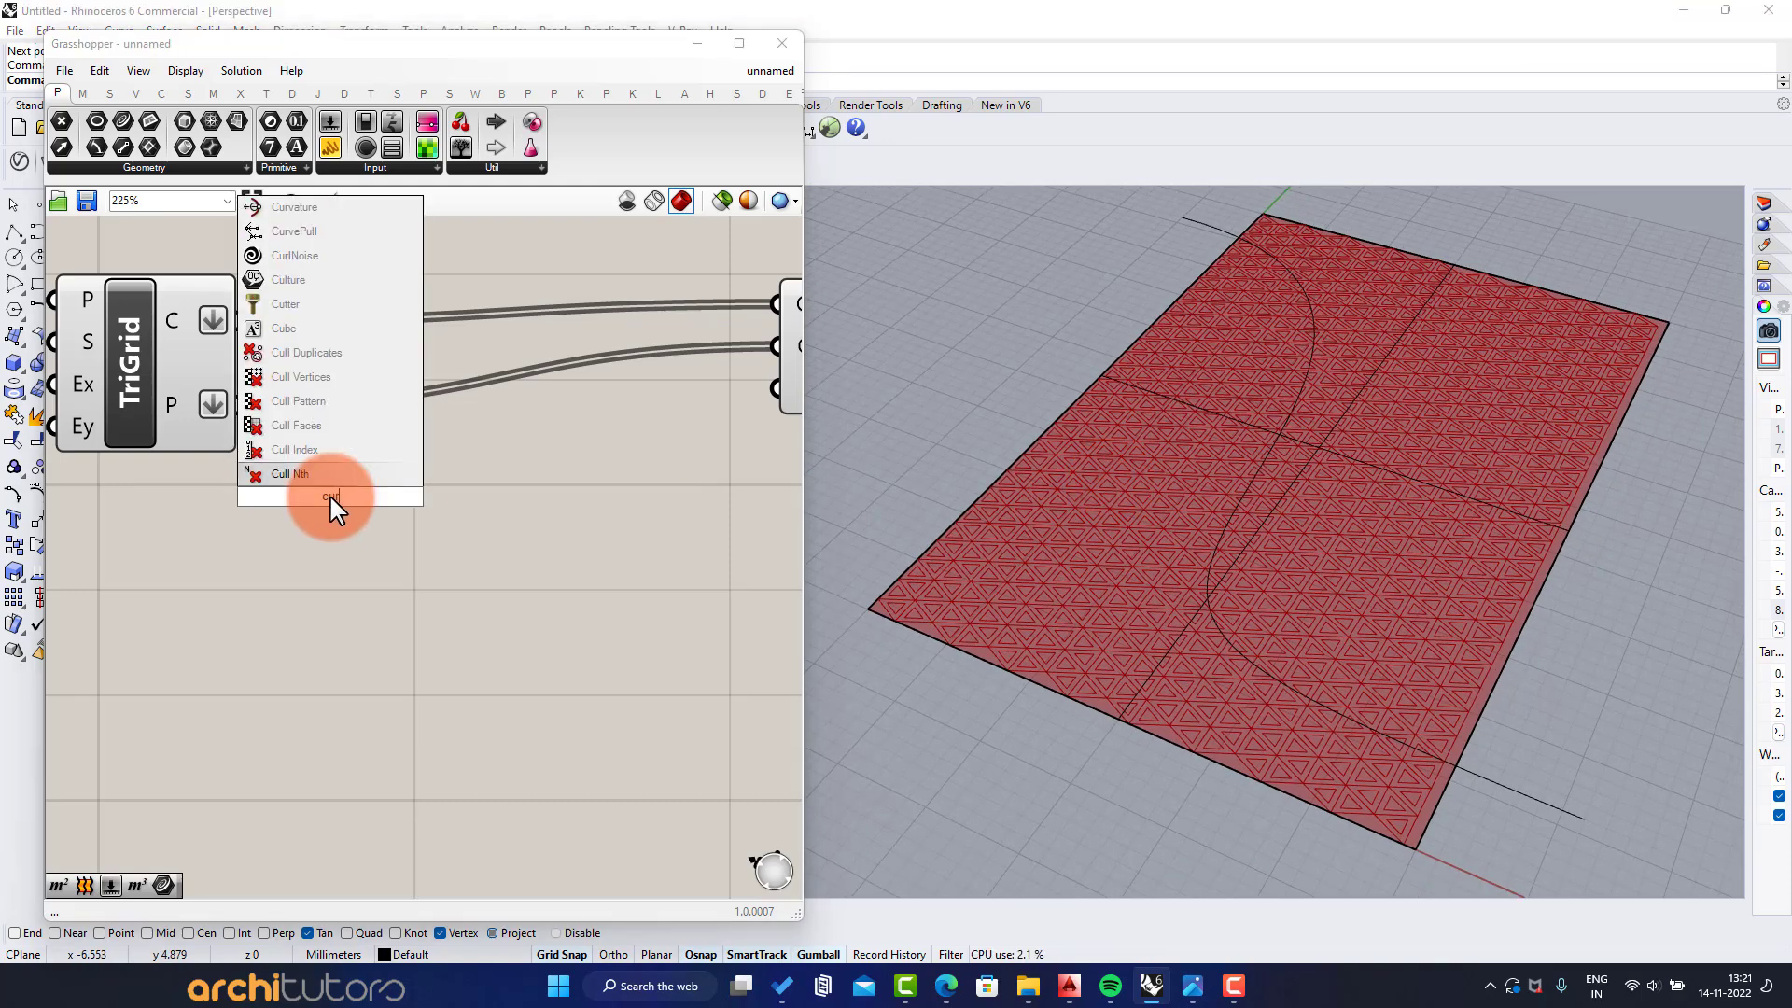
key(BackSpace)
key(BackSpace)
text(rve)
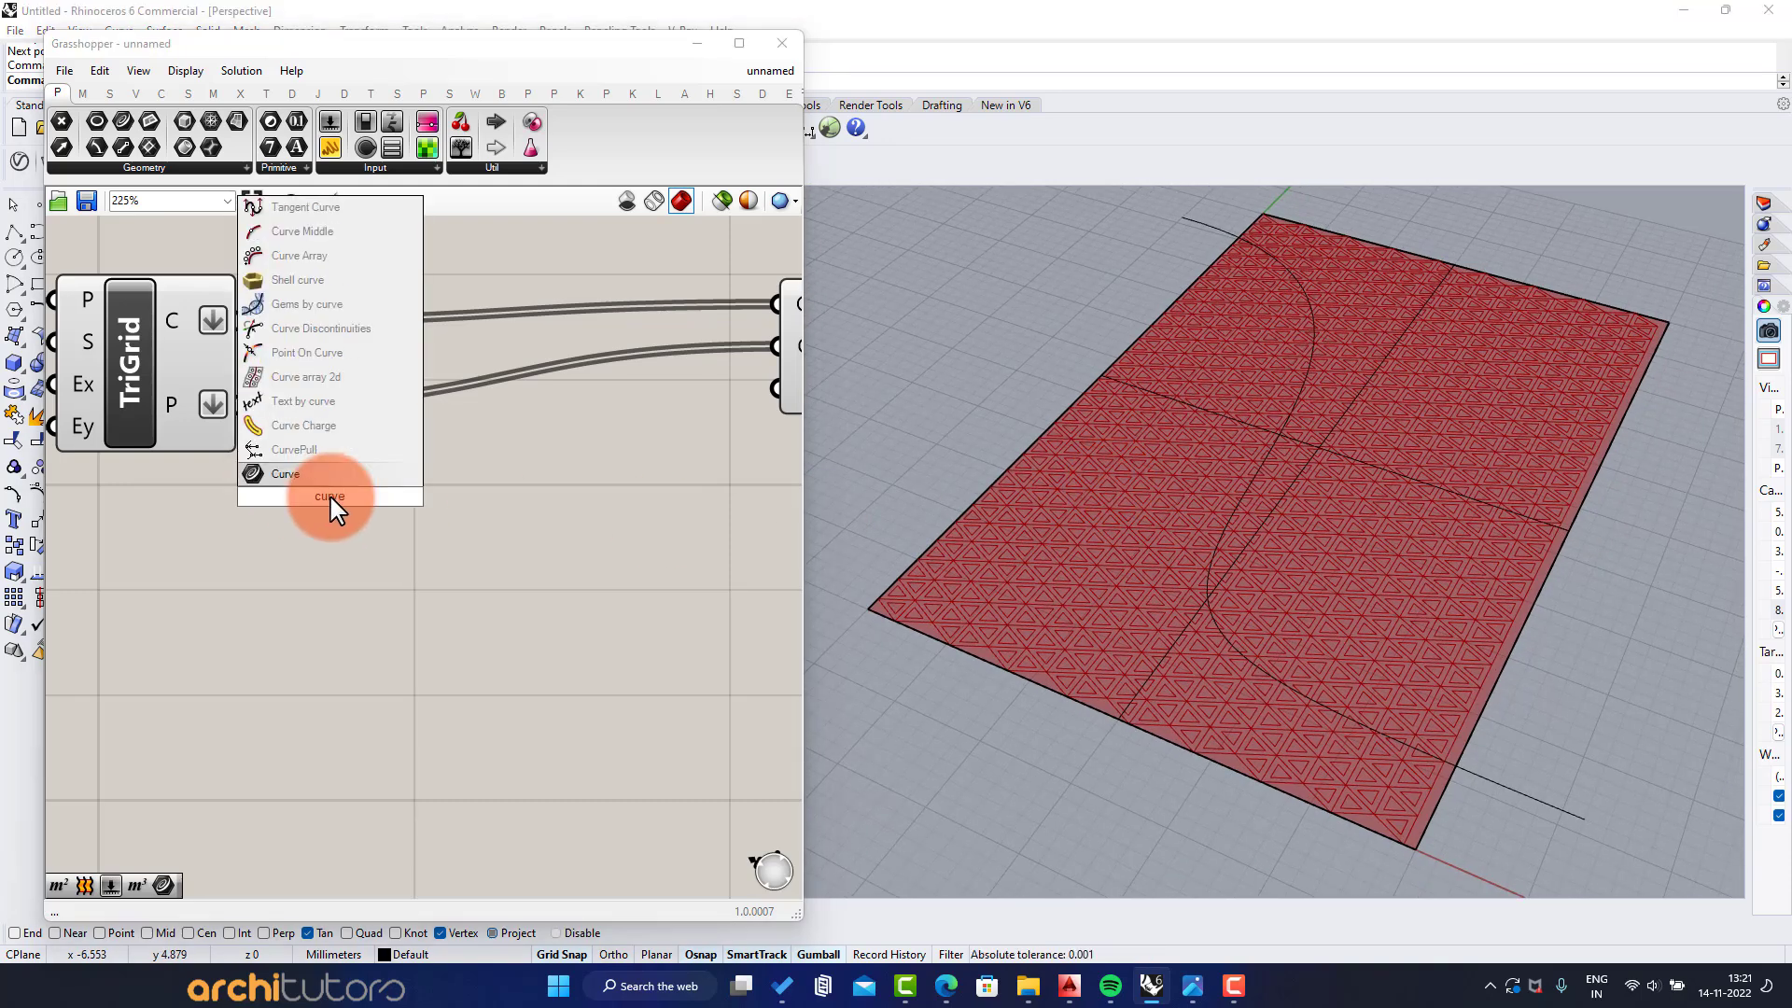
text( clo)
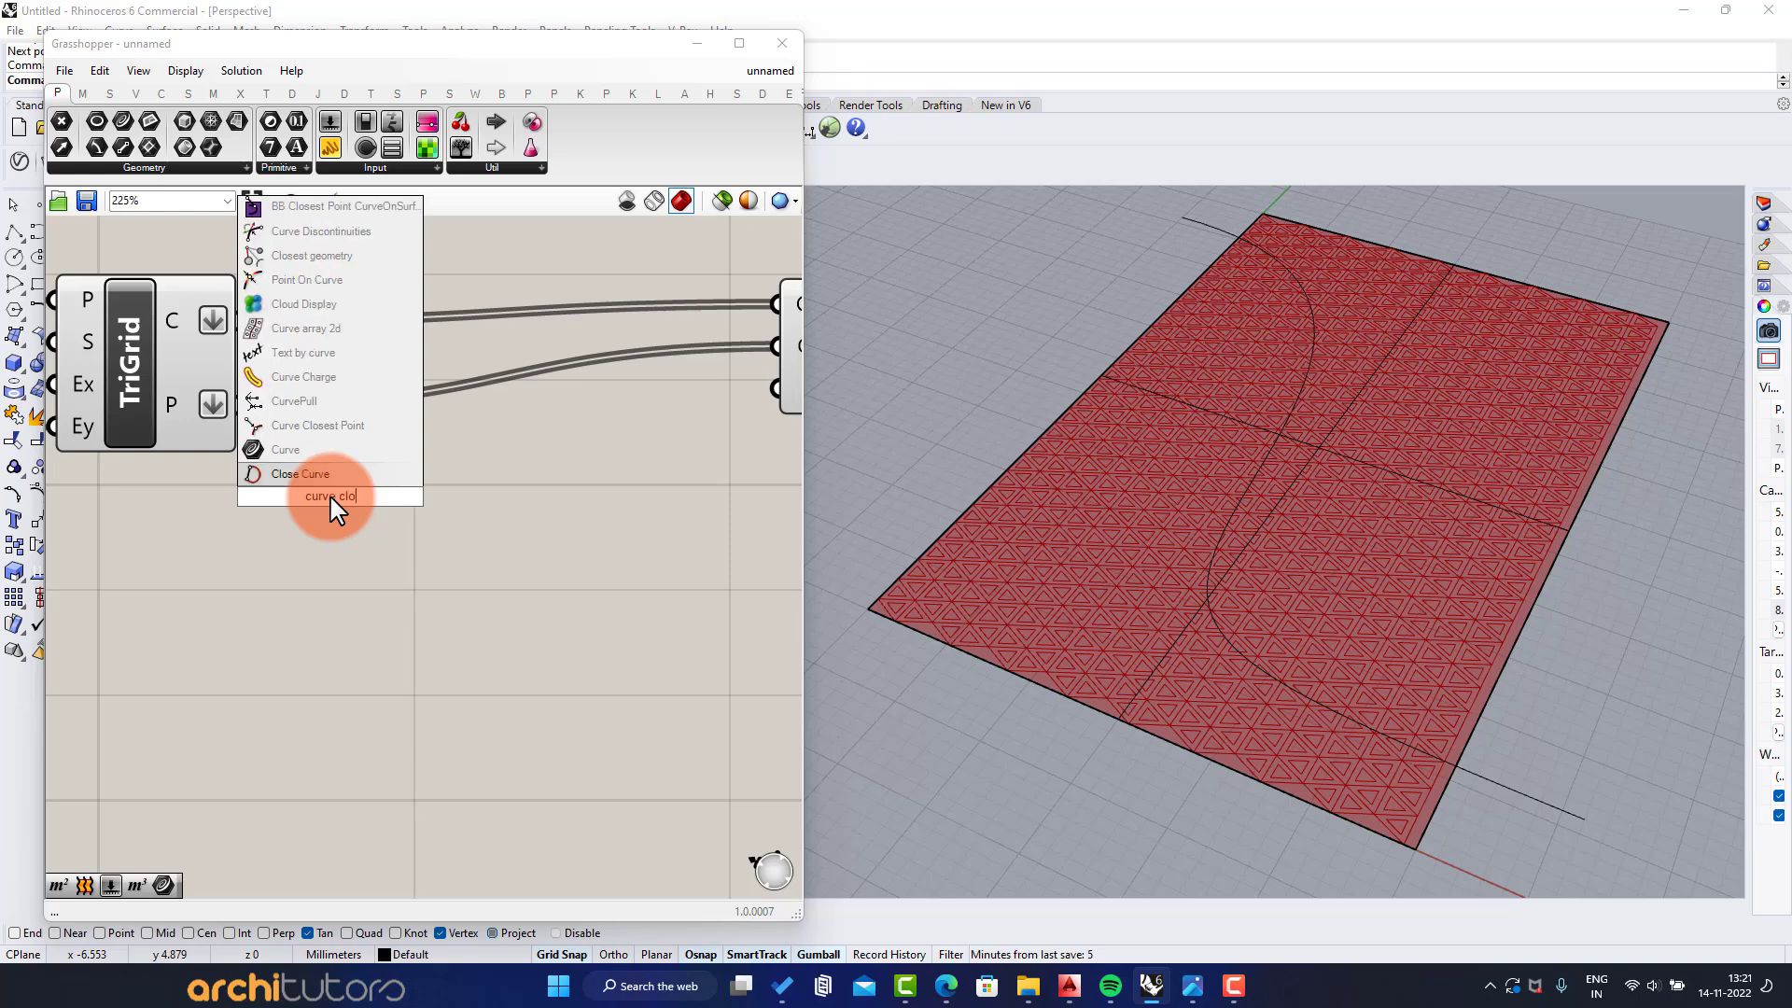
click(322, 425)
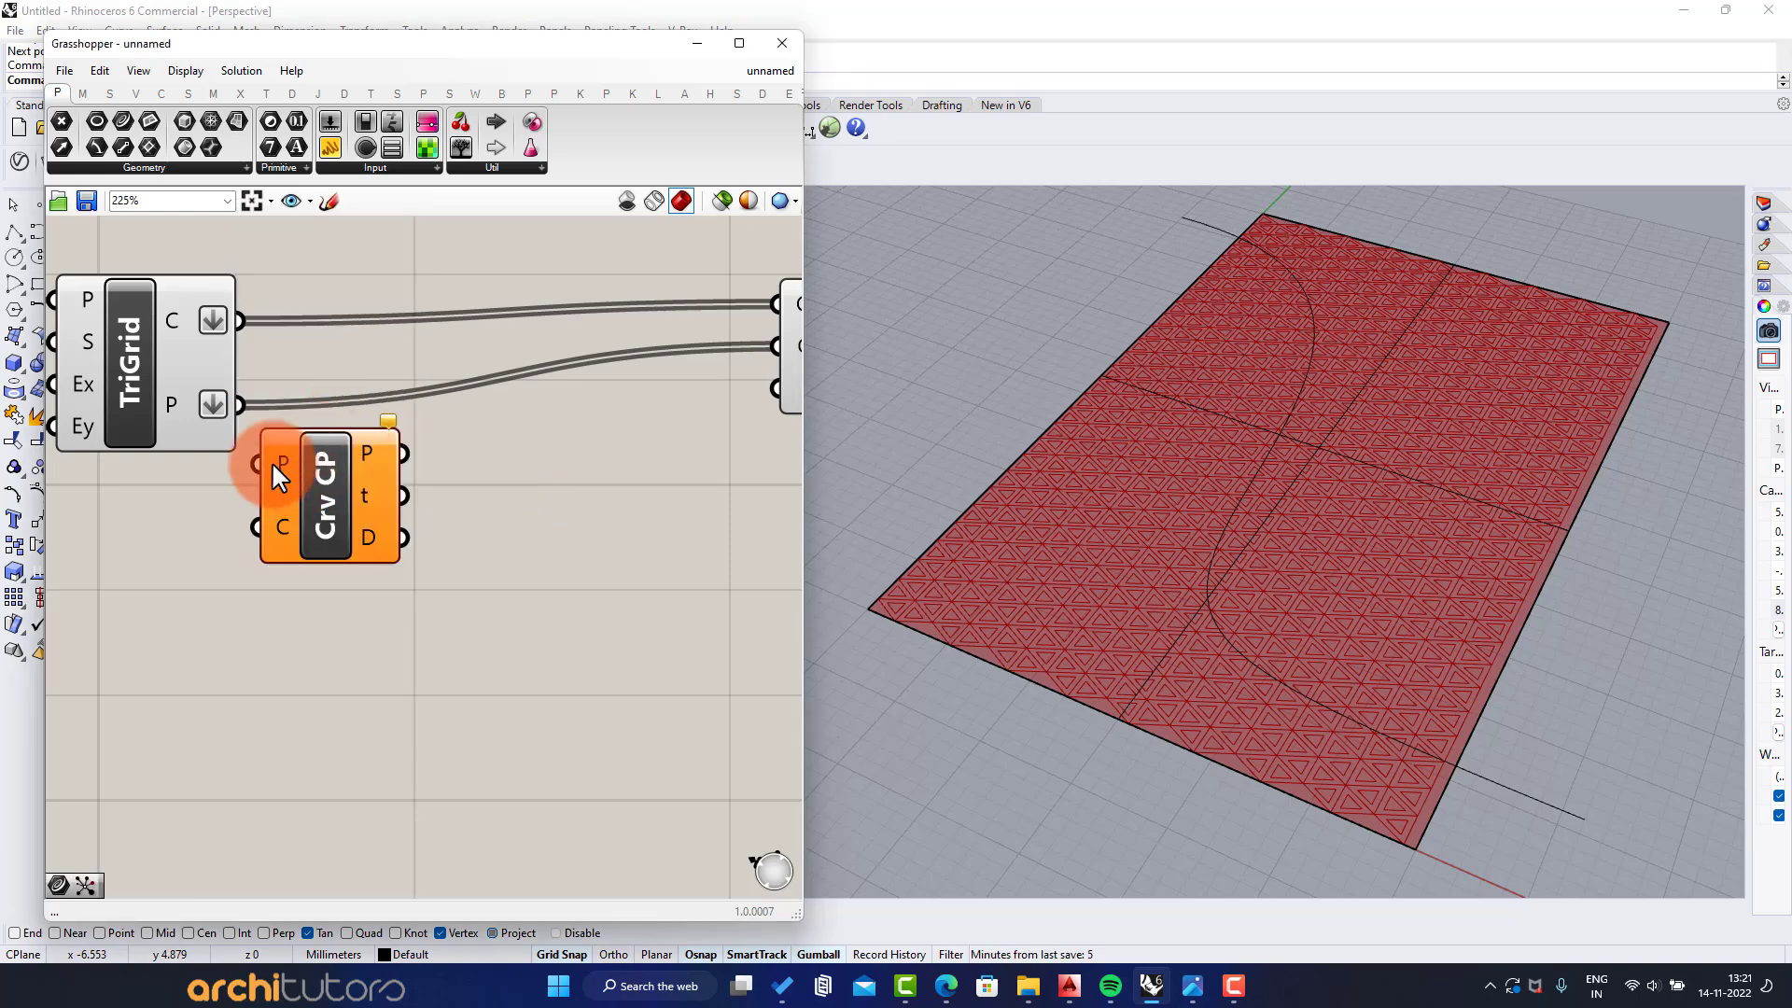
drag(319, 501, 416, 676)
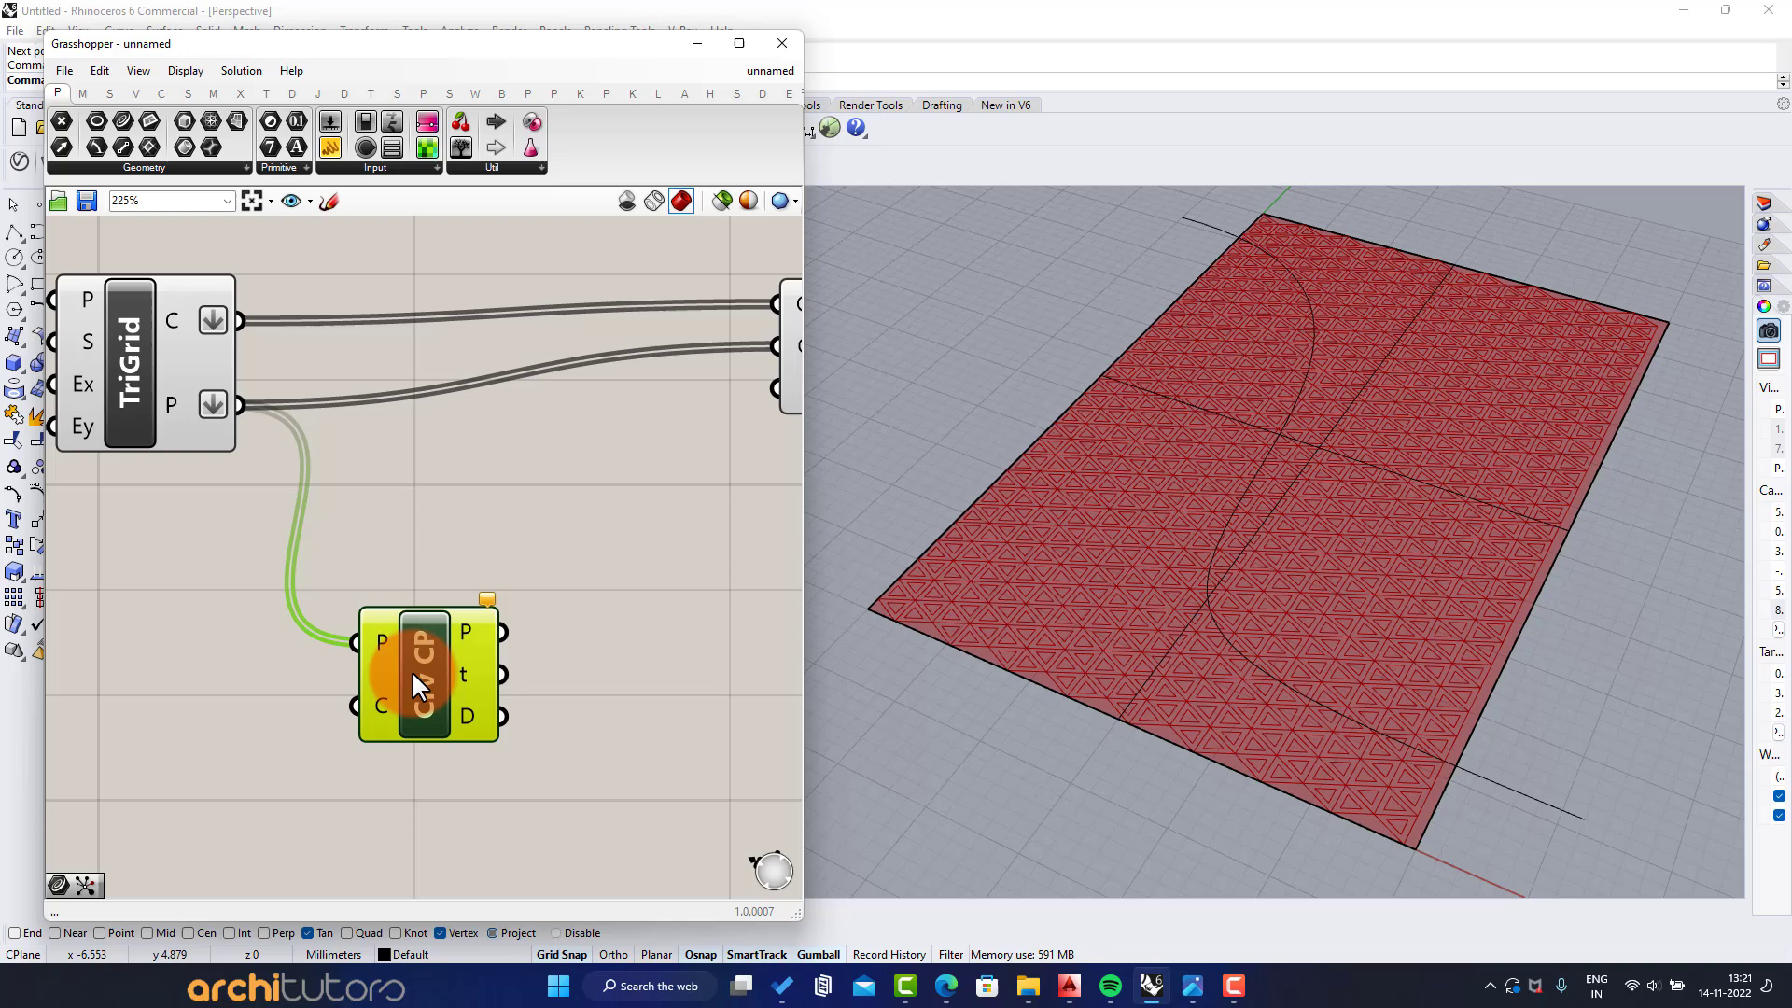
Add a Curve parameter referencing the S-shaped curve and connect it to the curve input of Curve Closest Point
double_click(170, 718)
text(crv)
click(94, 696)
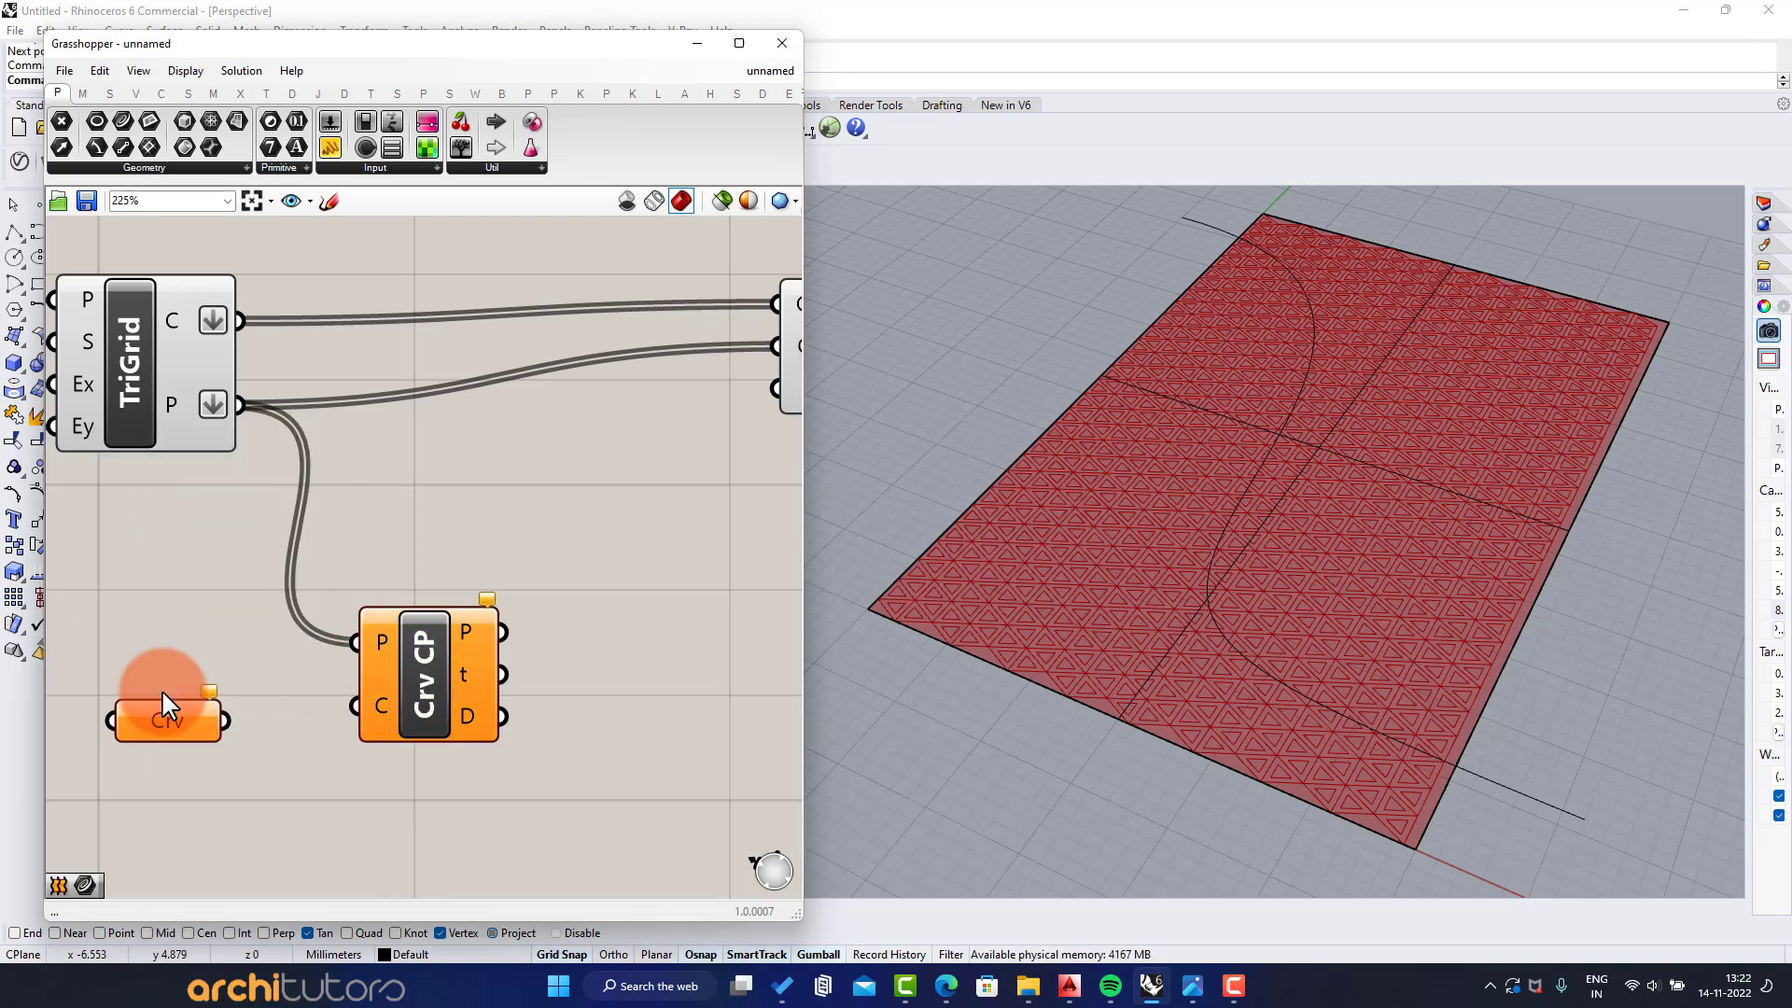
right_click(161, 713)
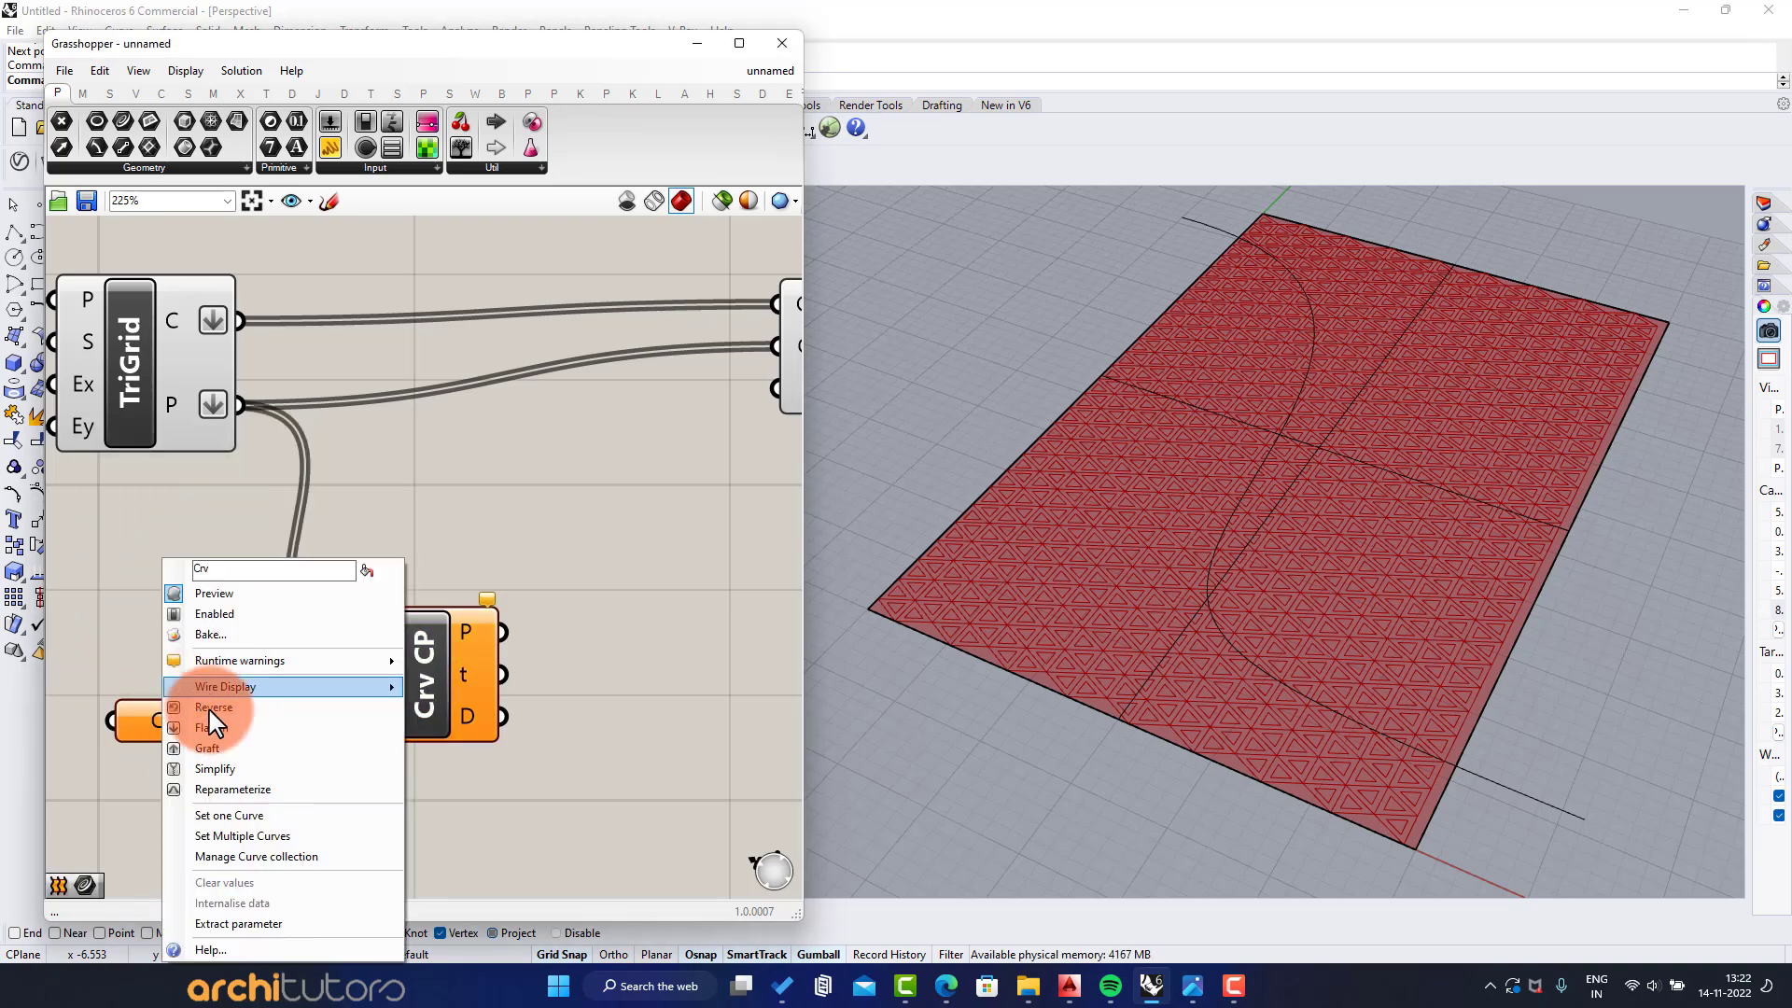
click(226, 814)
click(1215, 255)
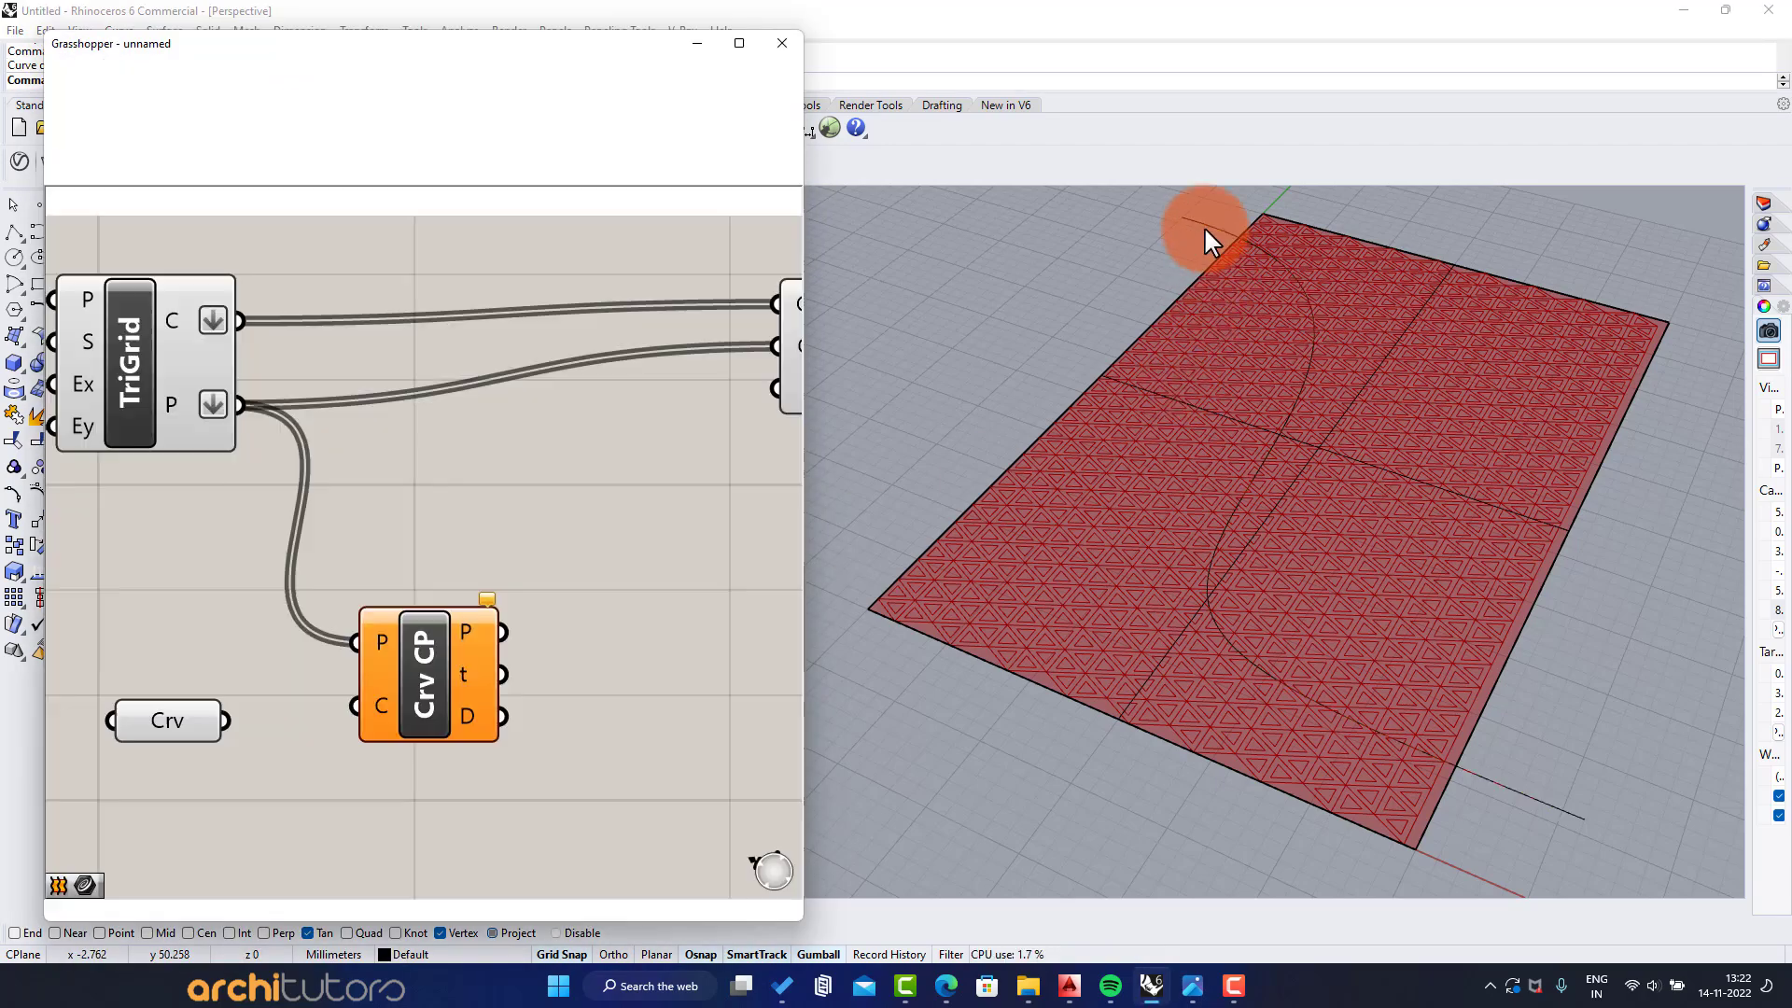
drag(233, 723, 360, 709)
scroll(412, 519, down, 2)
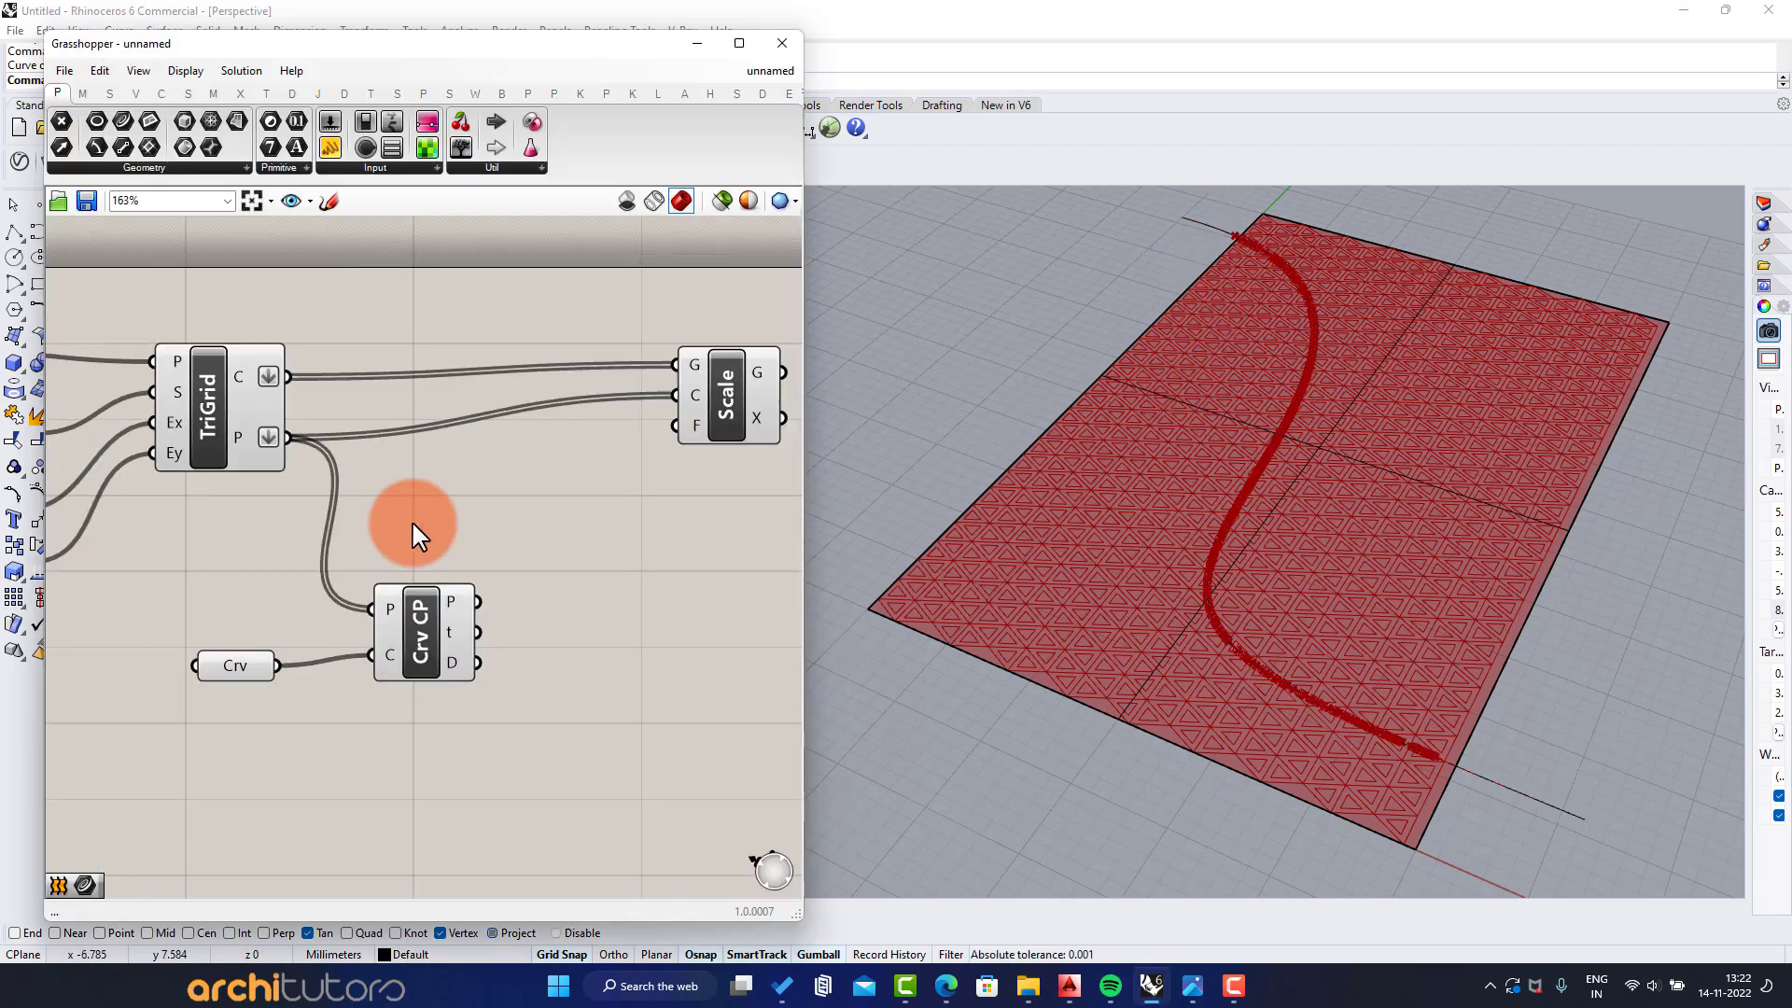
right_drag(411, 519, 491, 449)
mouse_move(1308, 480)
right_down()
mouse_move(1316, 525)
mouse_move(1321, 483)
right_up()
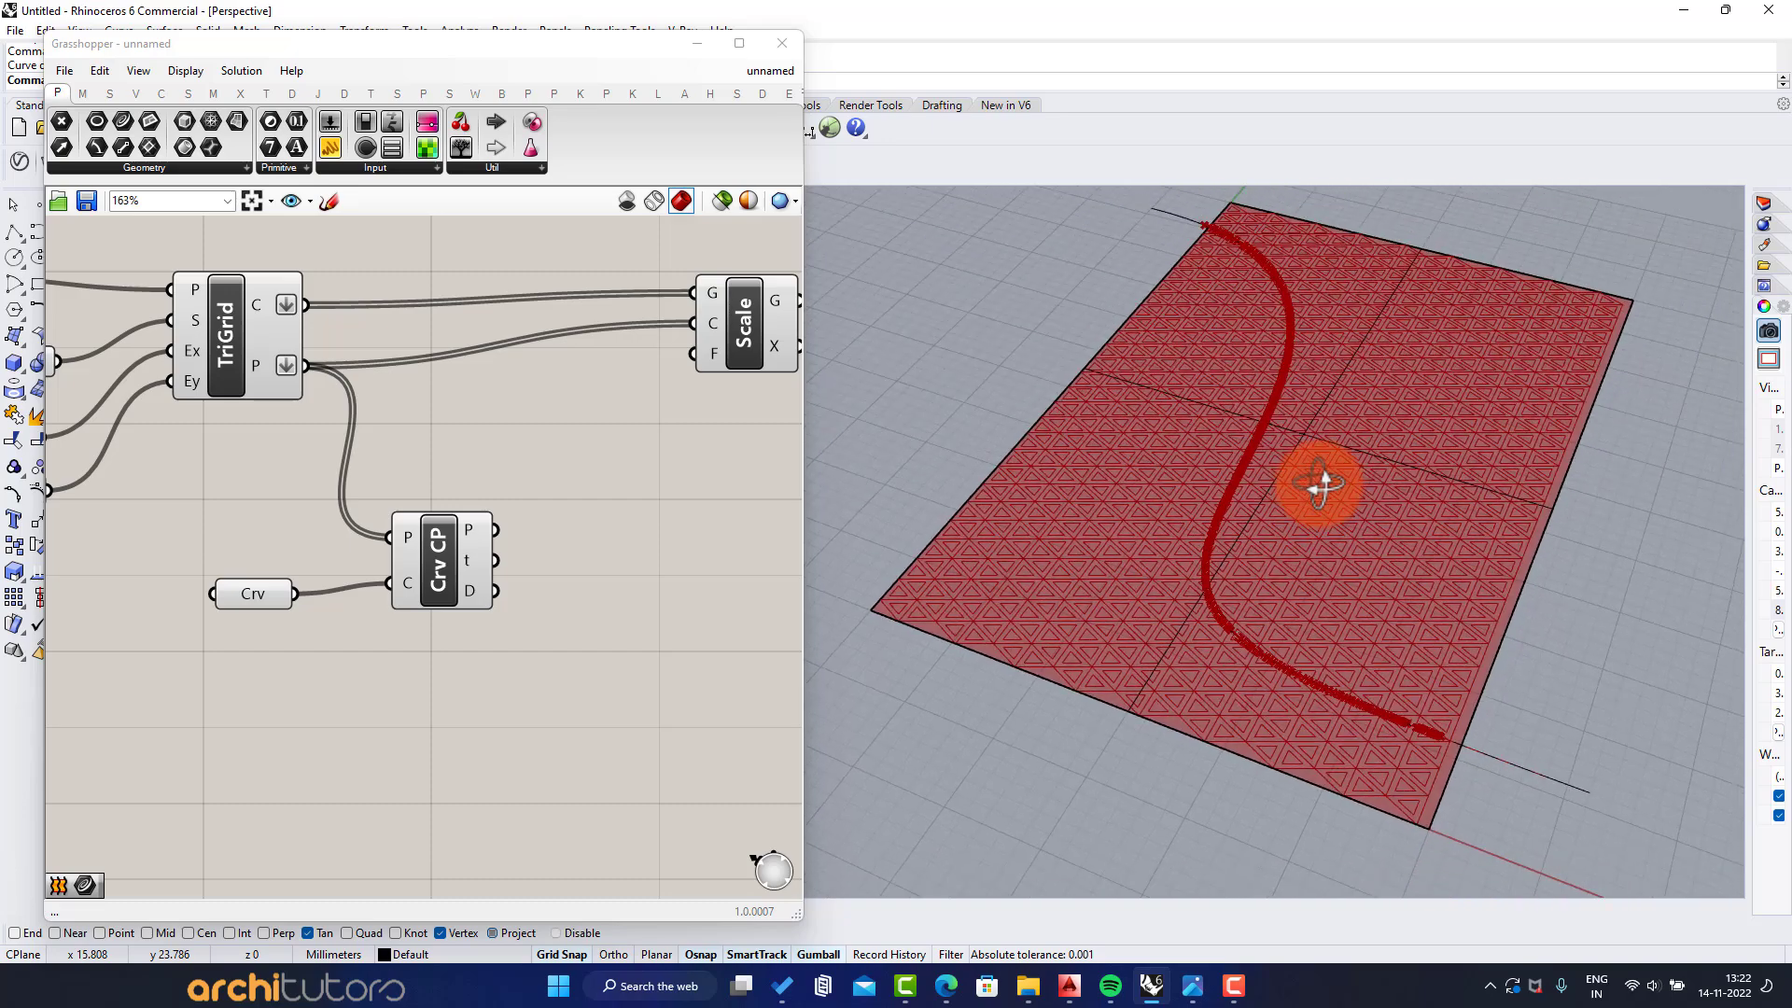
Add a Remap Numbers component, feed the closest-point distances into its value input, and move it aside to leave room before it
right_drag(437, 496, 364, 462)
scroll(366, 474, up, 1)
click(374, 530)
click(607, 565)
right_drag(613, 569, 561, 571)
double_click(577, 564)
text(rea)
key(BackSpace)
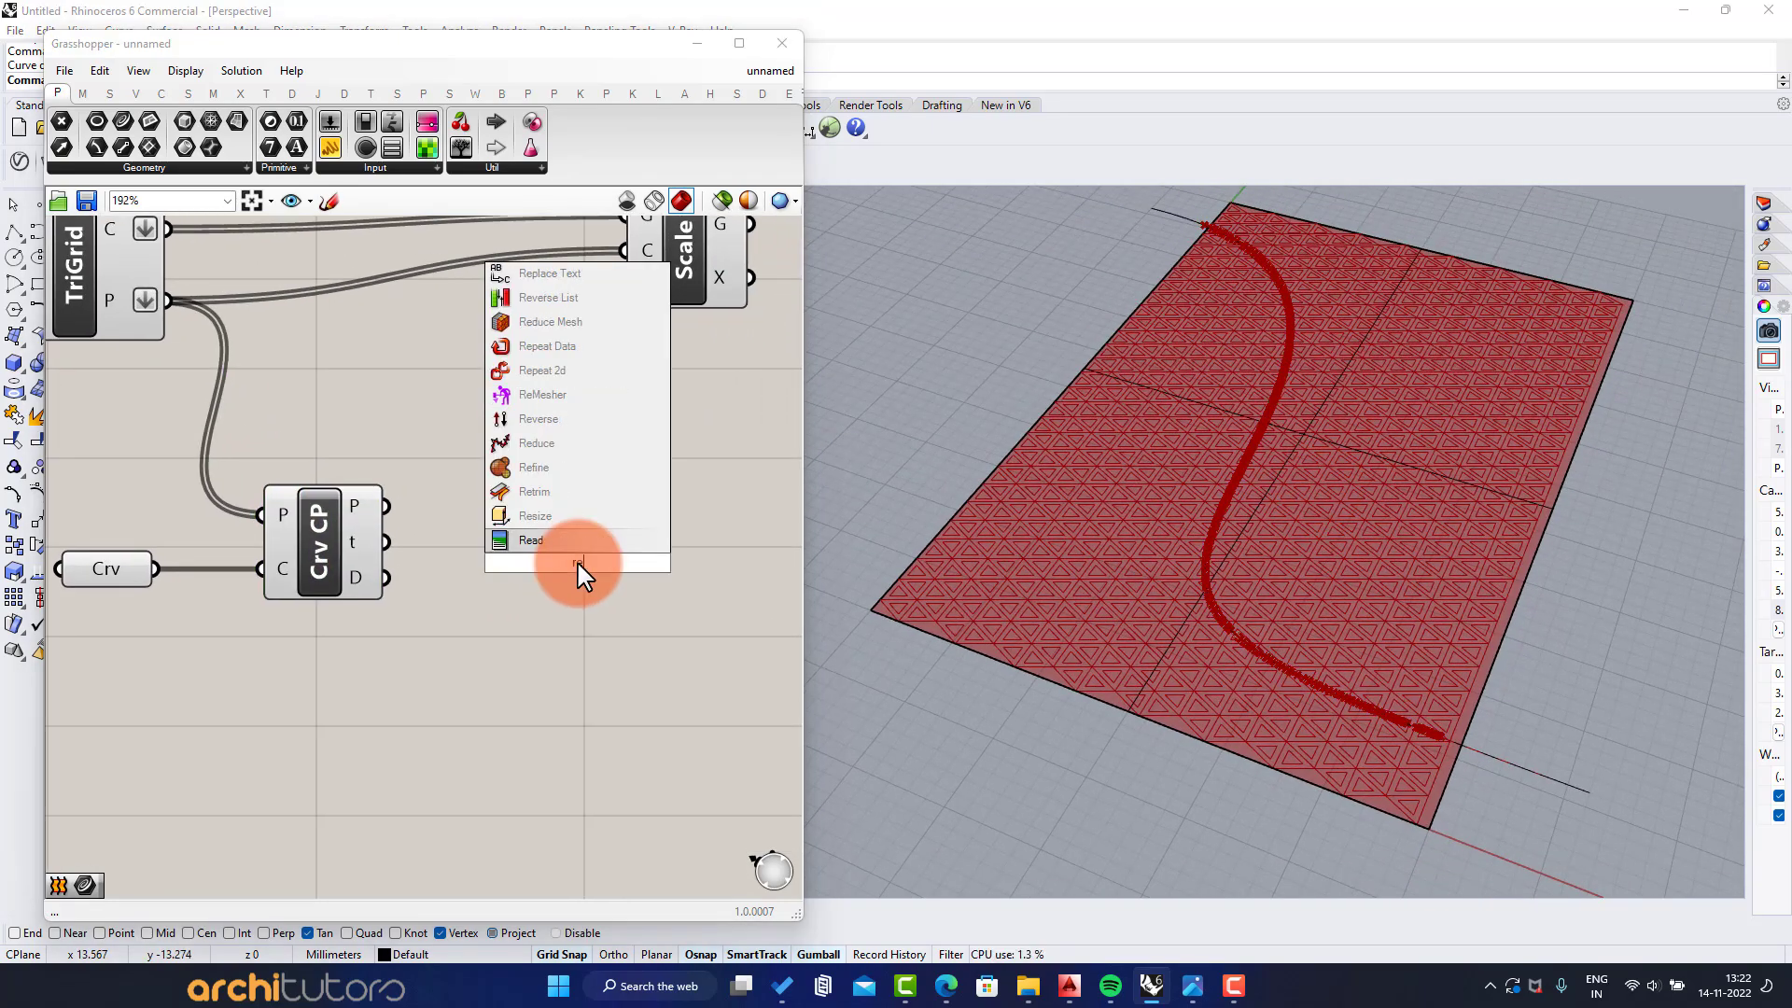
text(ma)
click(564, 542)
drag(401, 575, 530, 522)
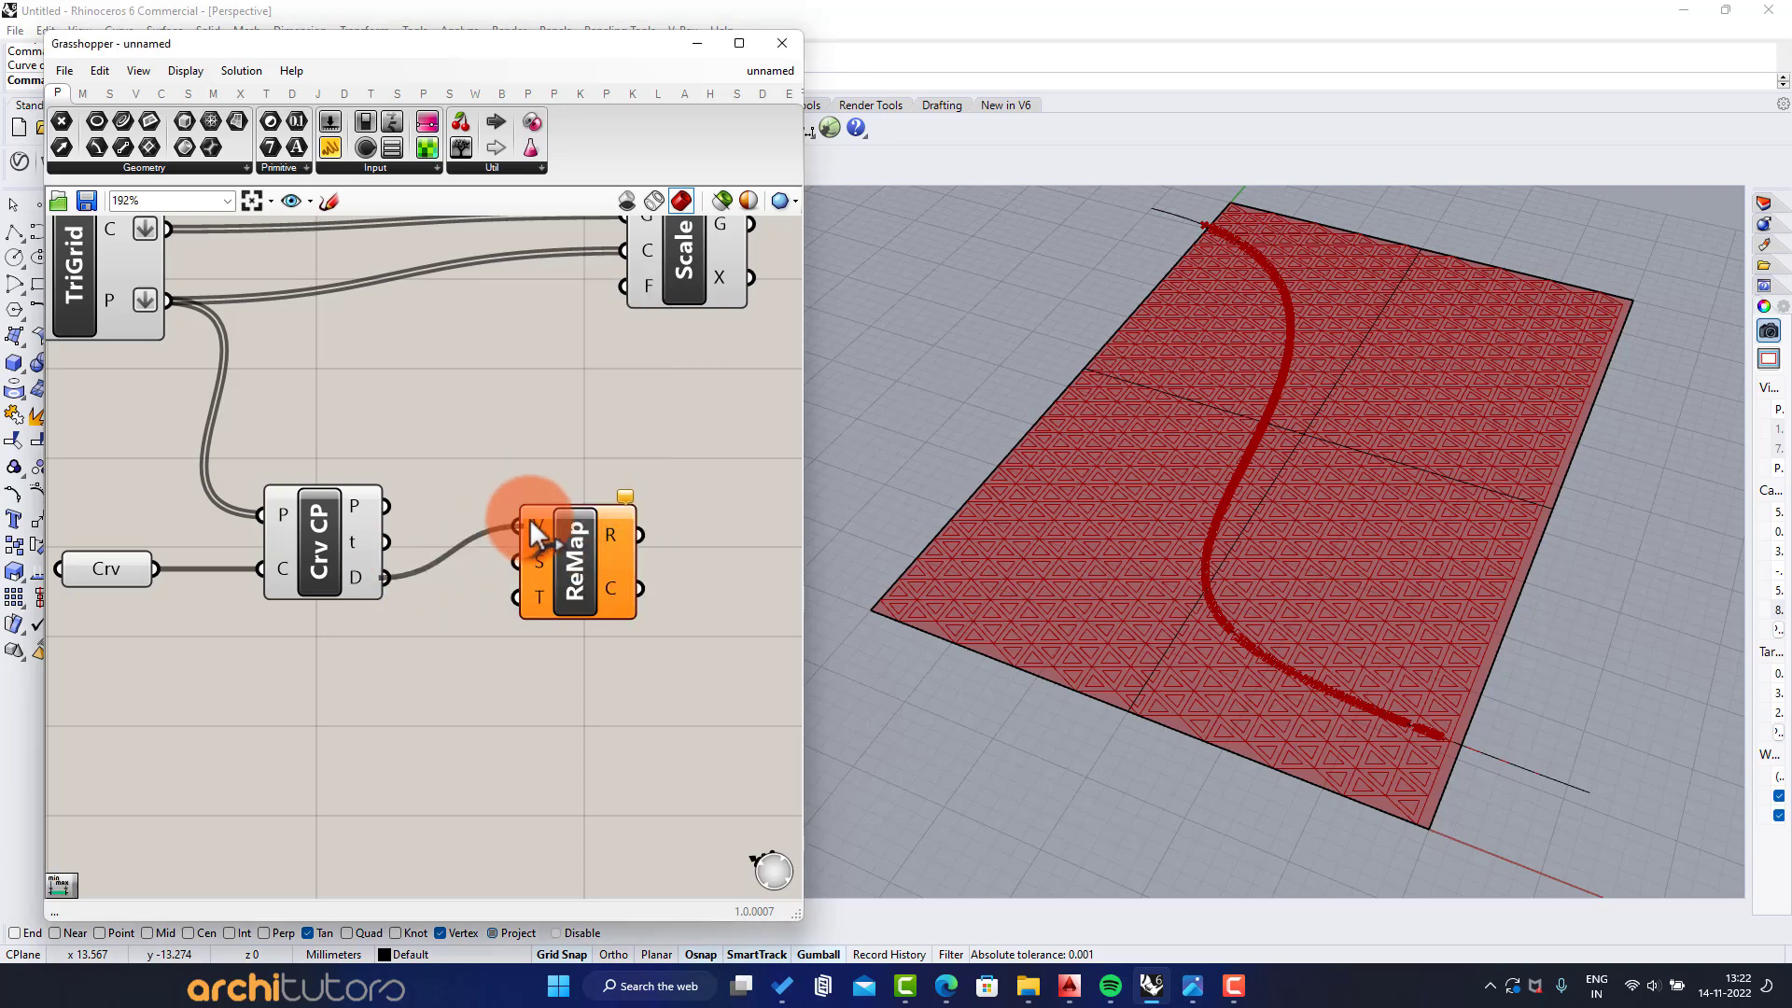
drag(582, 579, 726, 631)
click(645, 679)
Add a Bounds component fed by the closest-point distances and connect its output to the source input of Remap Numbers
double_click(433, 674)
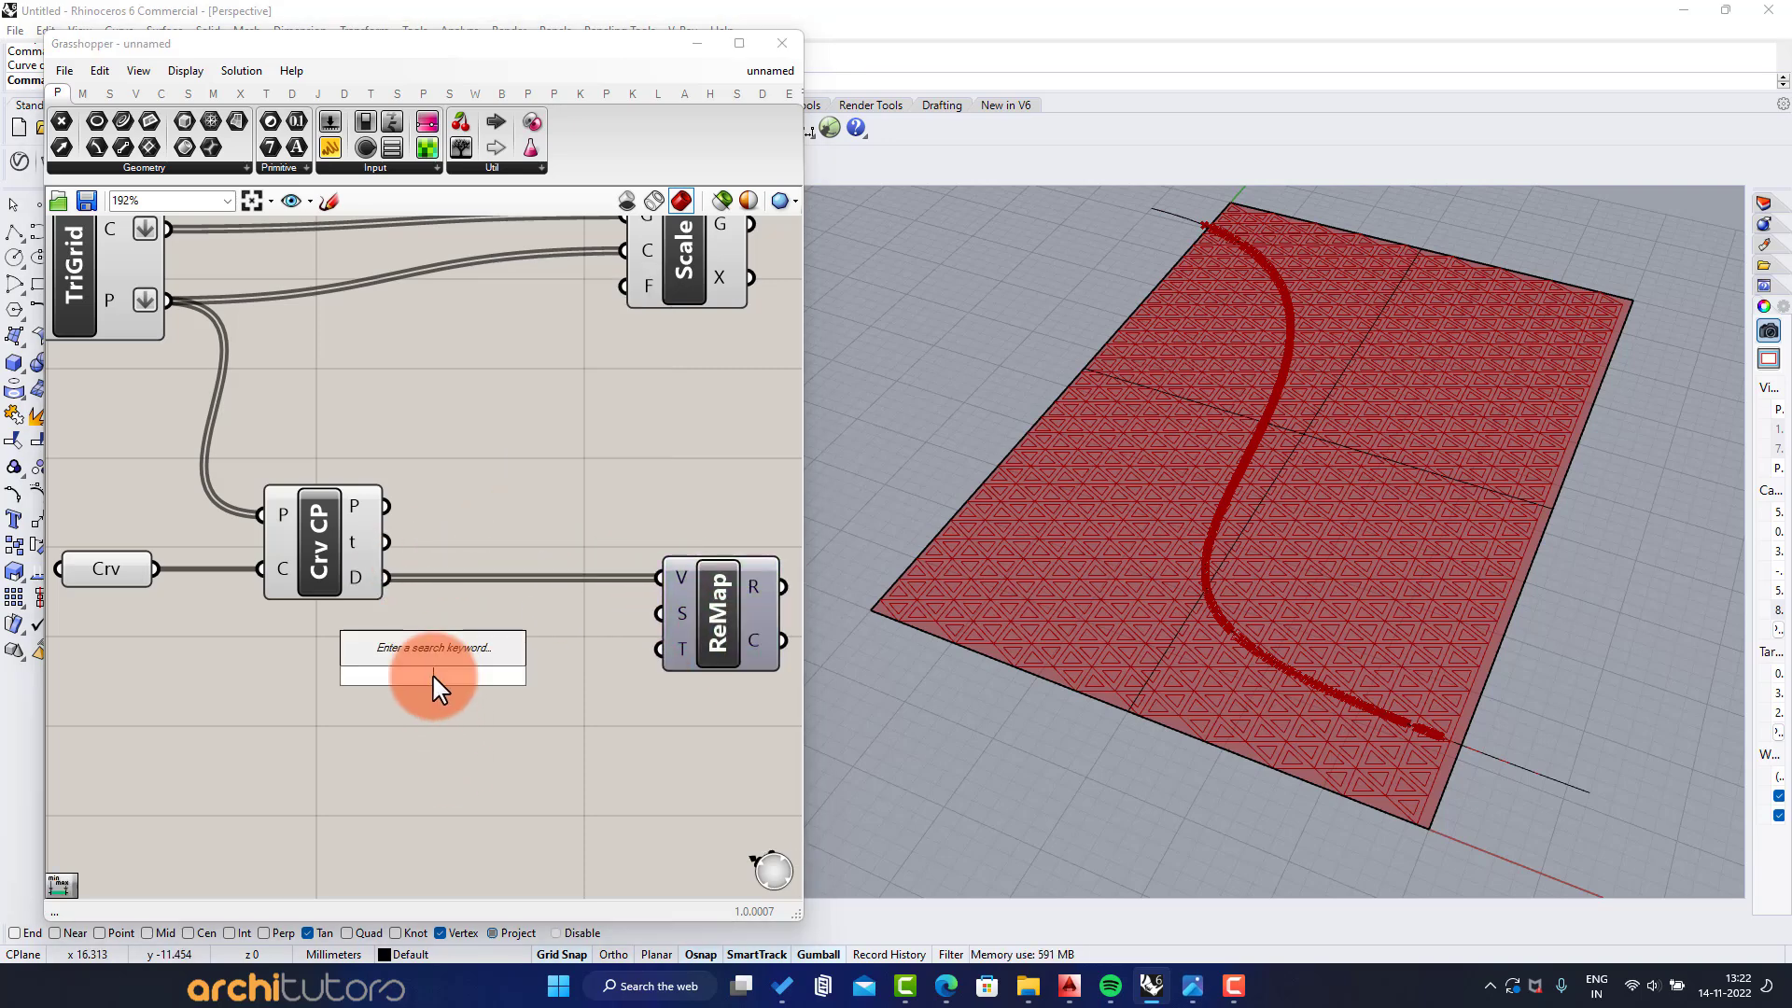
text(bounds)
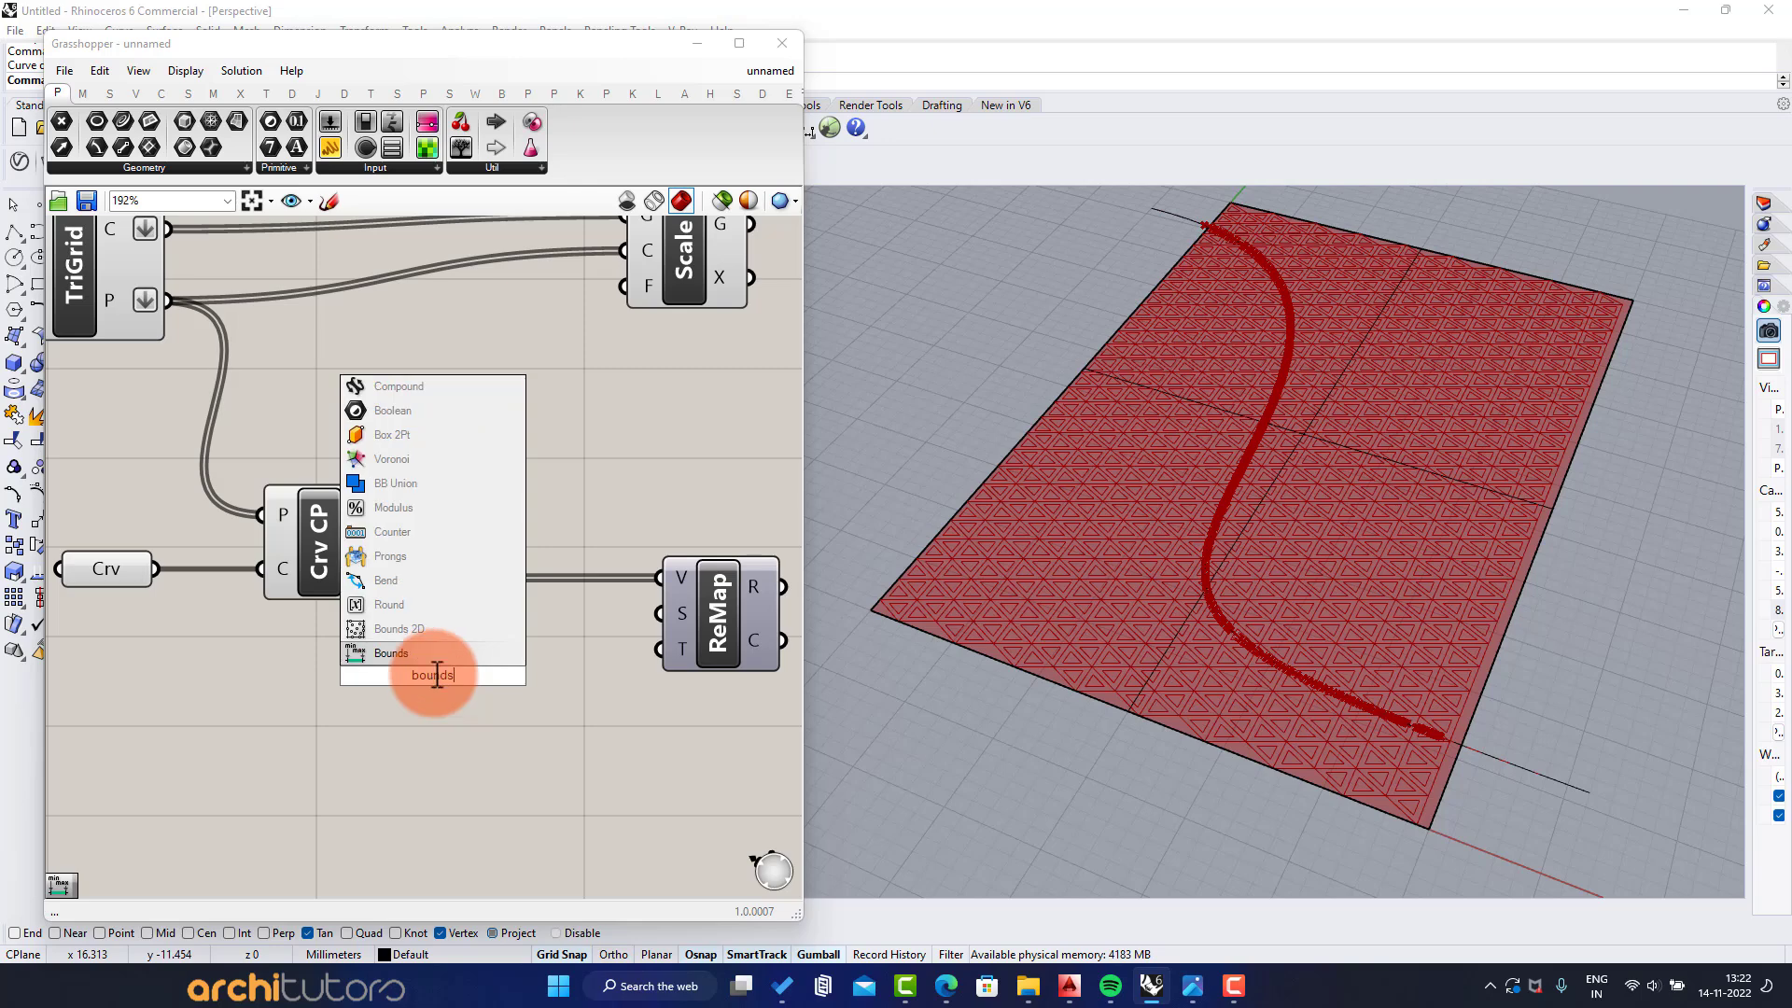
key(Return)
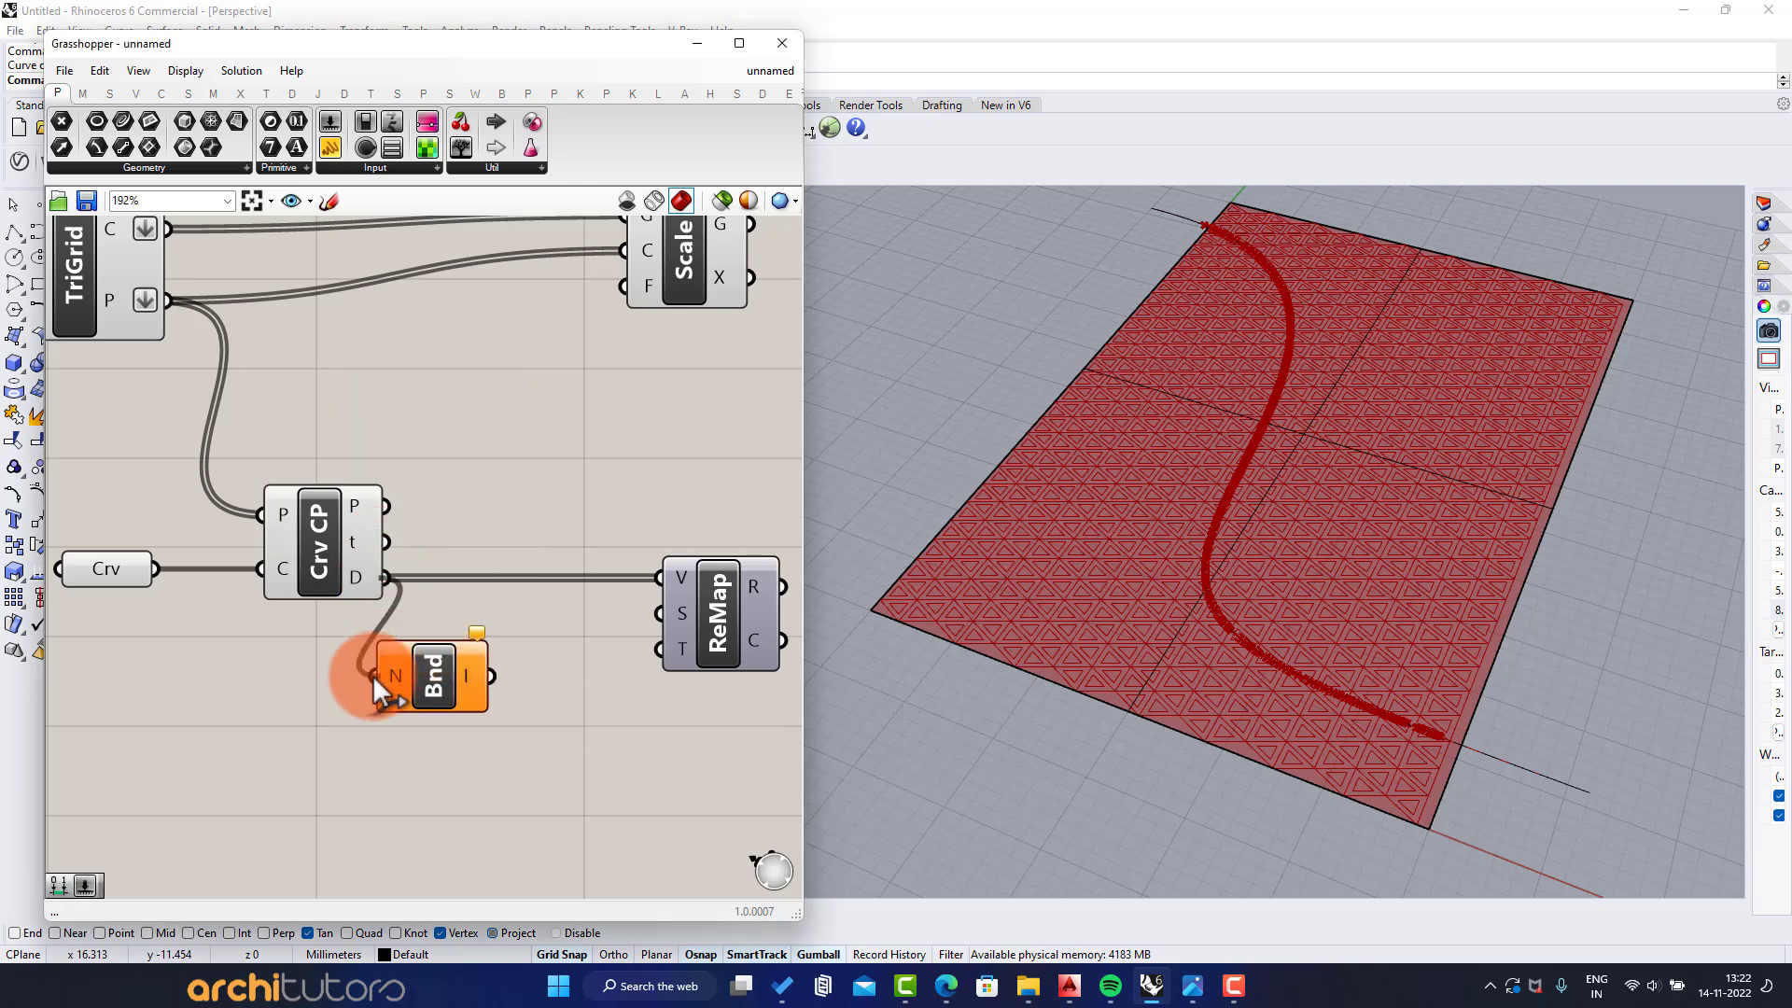
drag(585, 651, 659, 614)
click(594, 698)
Add a Construct Domain component and connect it to the target input of Remap Numbers
right_drag(562, 630, 506, 489)
double_click(407, 636)
text(domain)
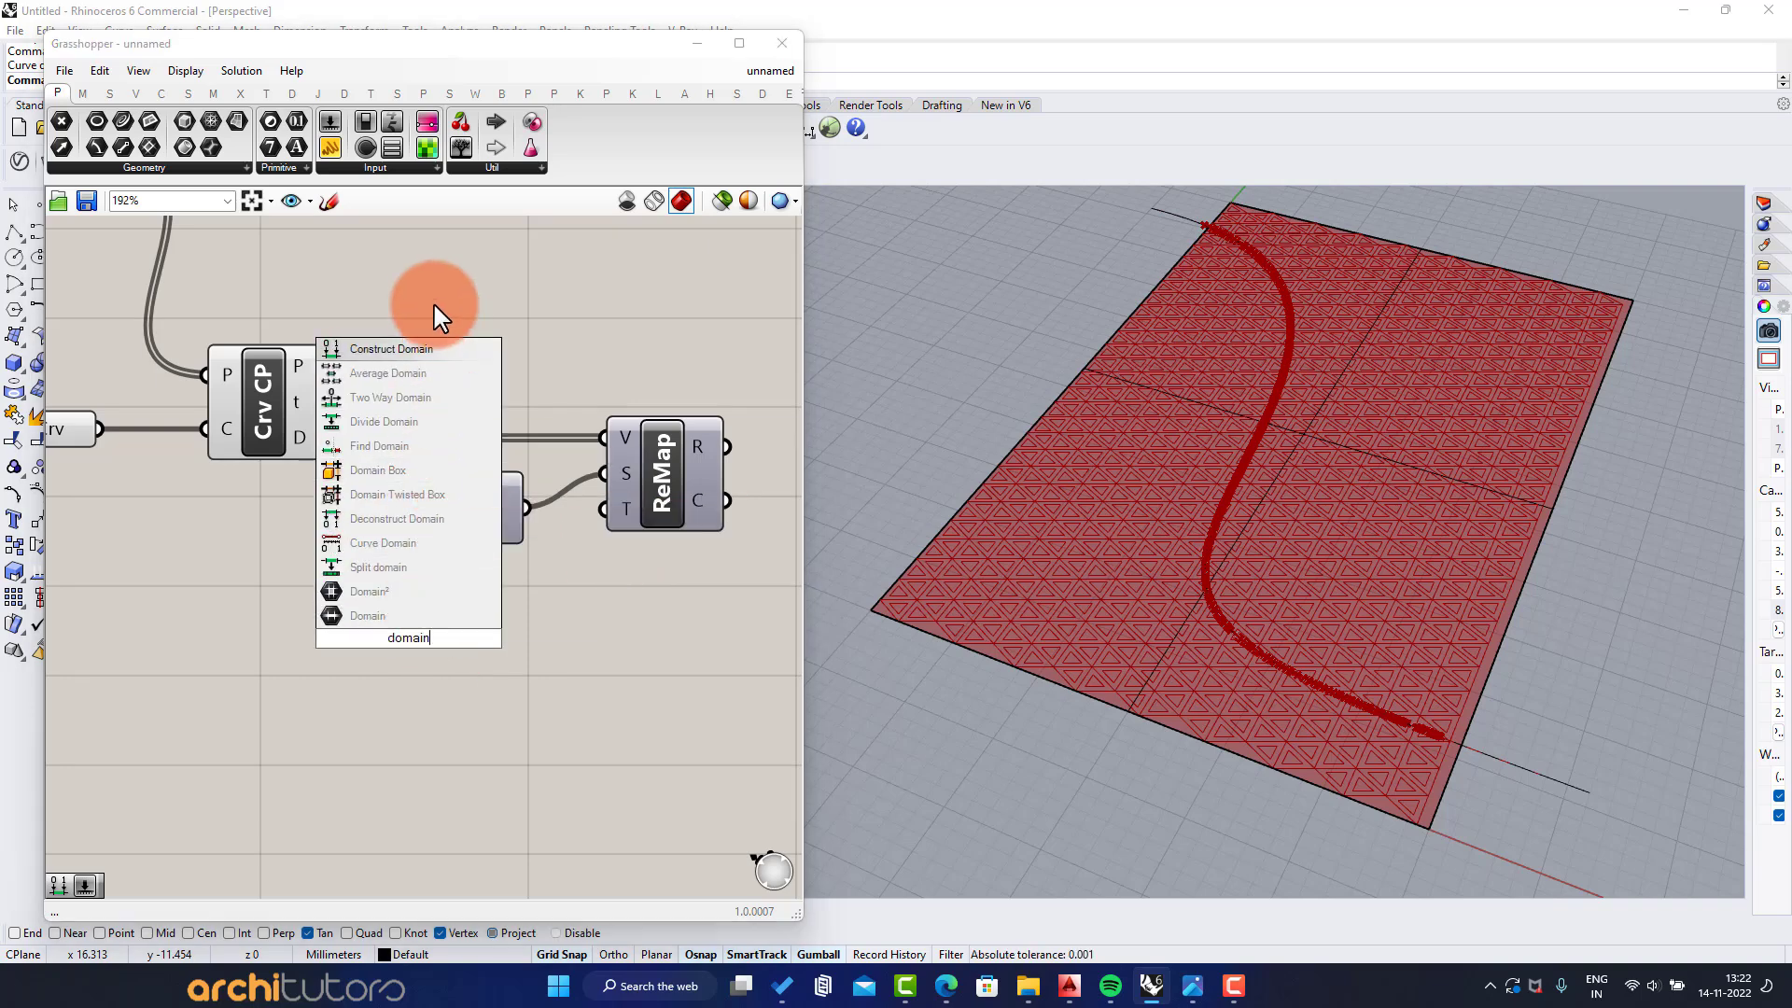
key(Return)
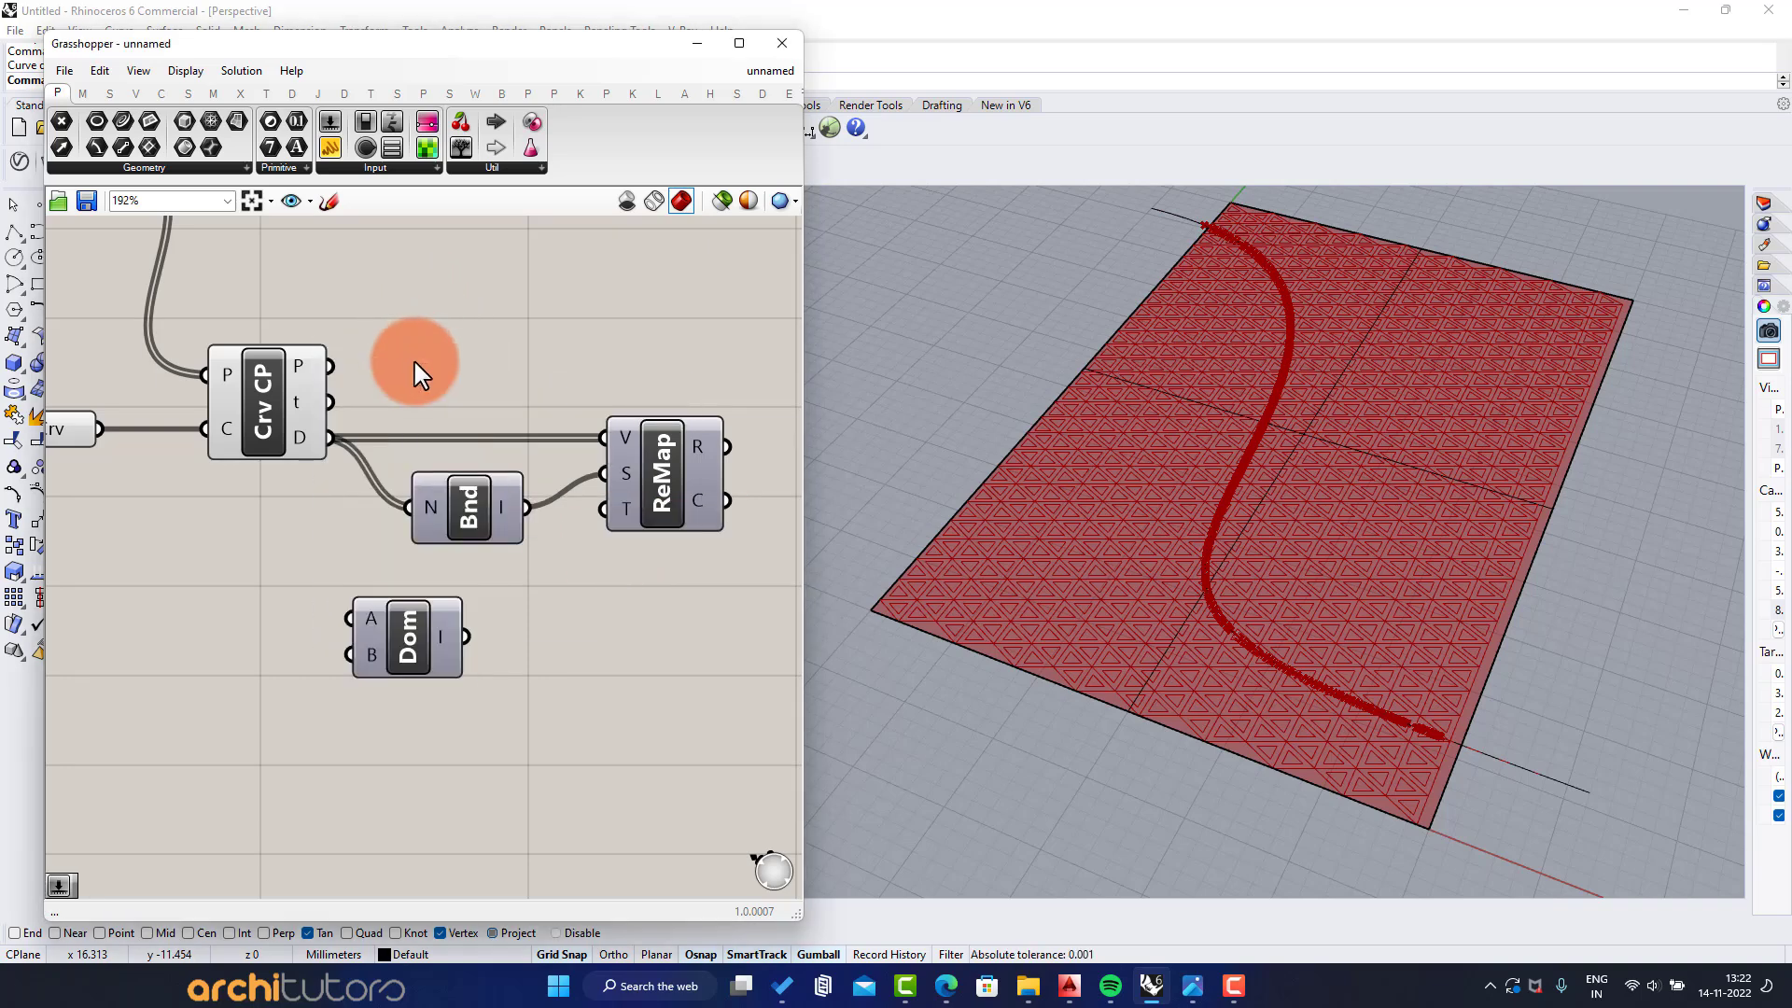
drag(608, 524, 607, 519)
Create a number slider with the value 0.03 and connect it to the start input of Construct Domain
scroll(339, 640, up, 2)
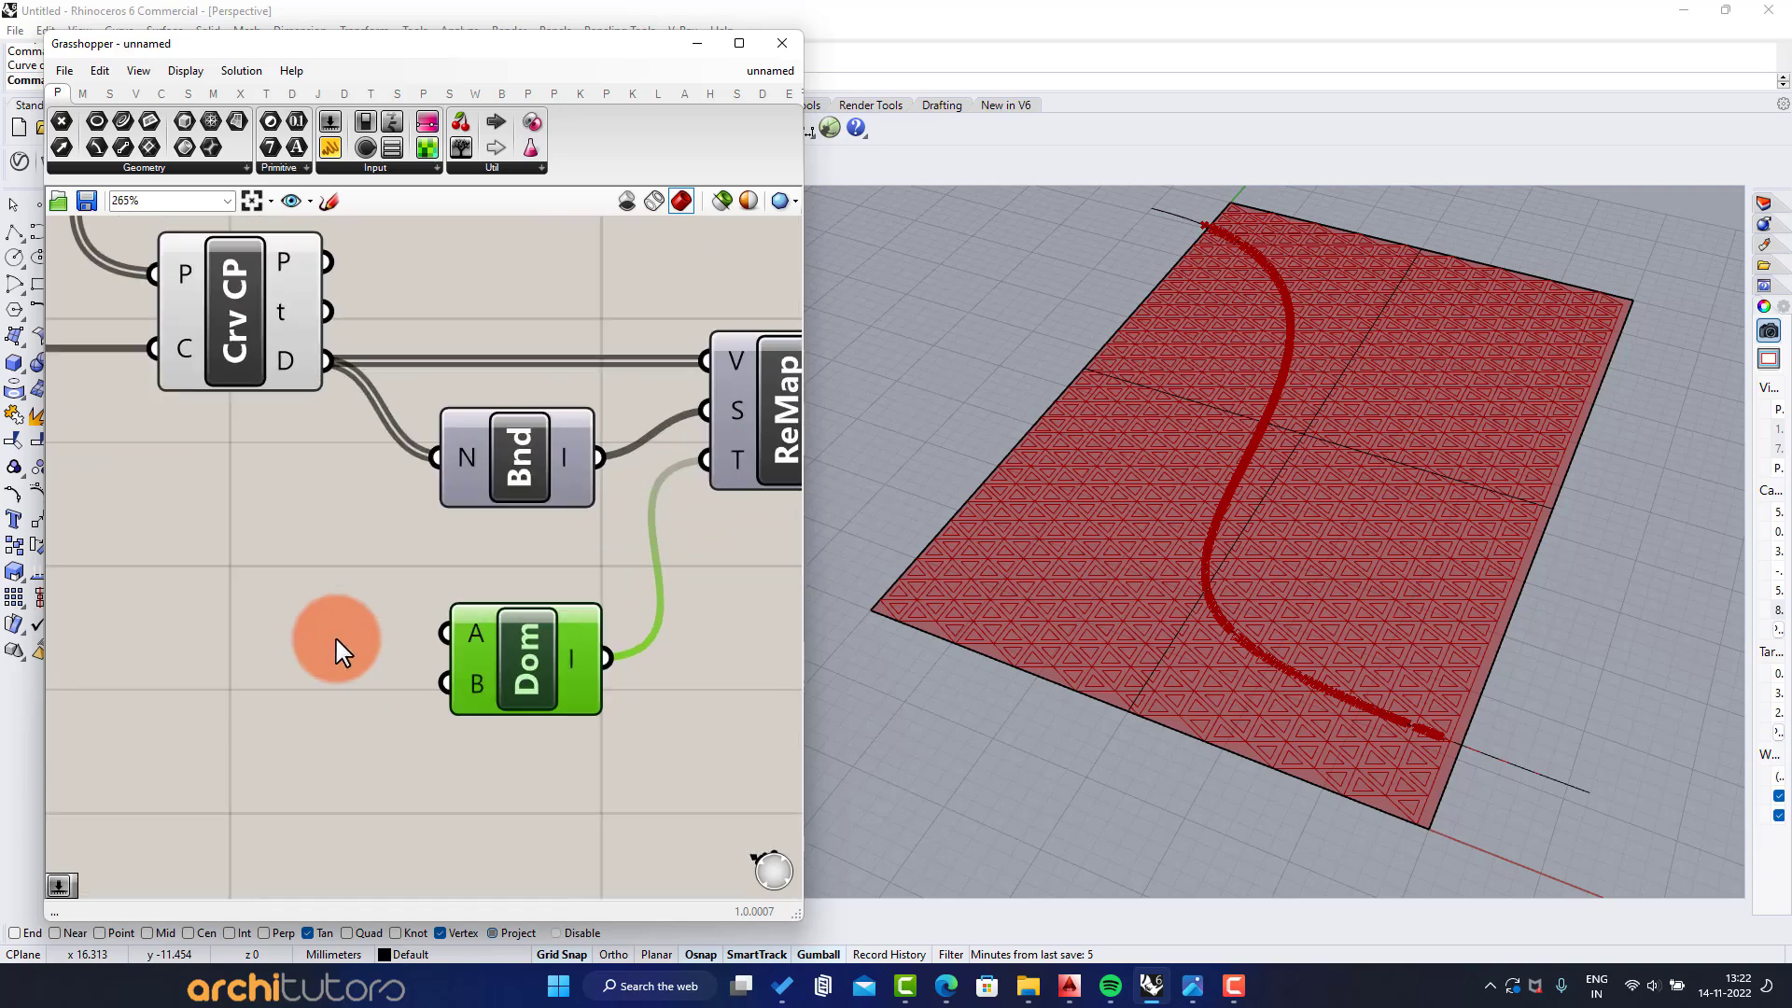
double_click(291, 632)
text(0.03)
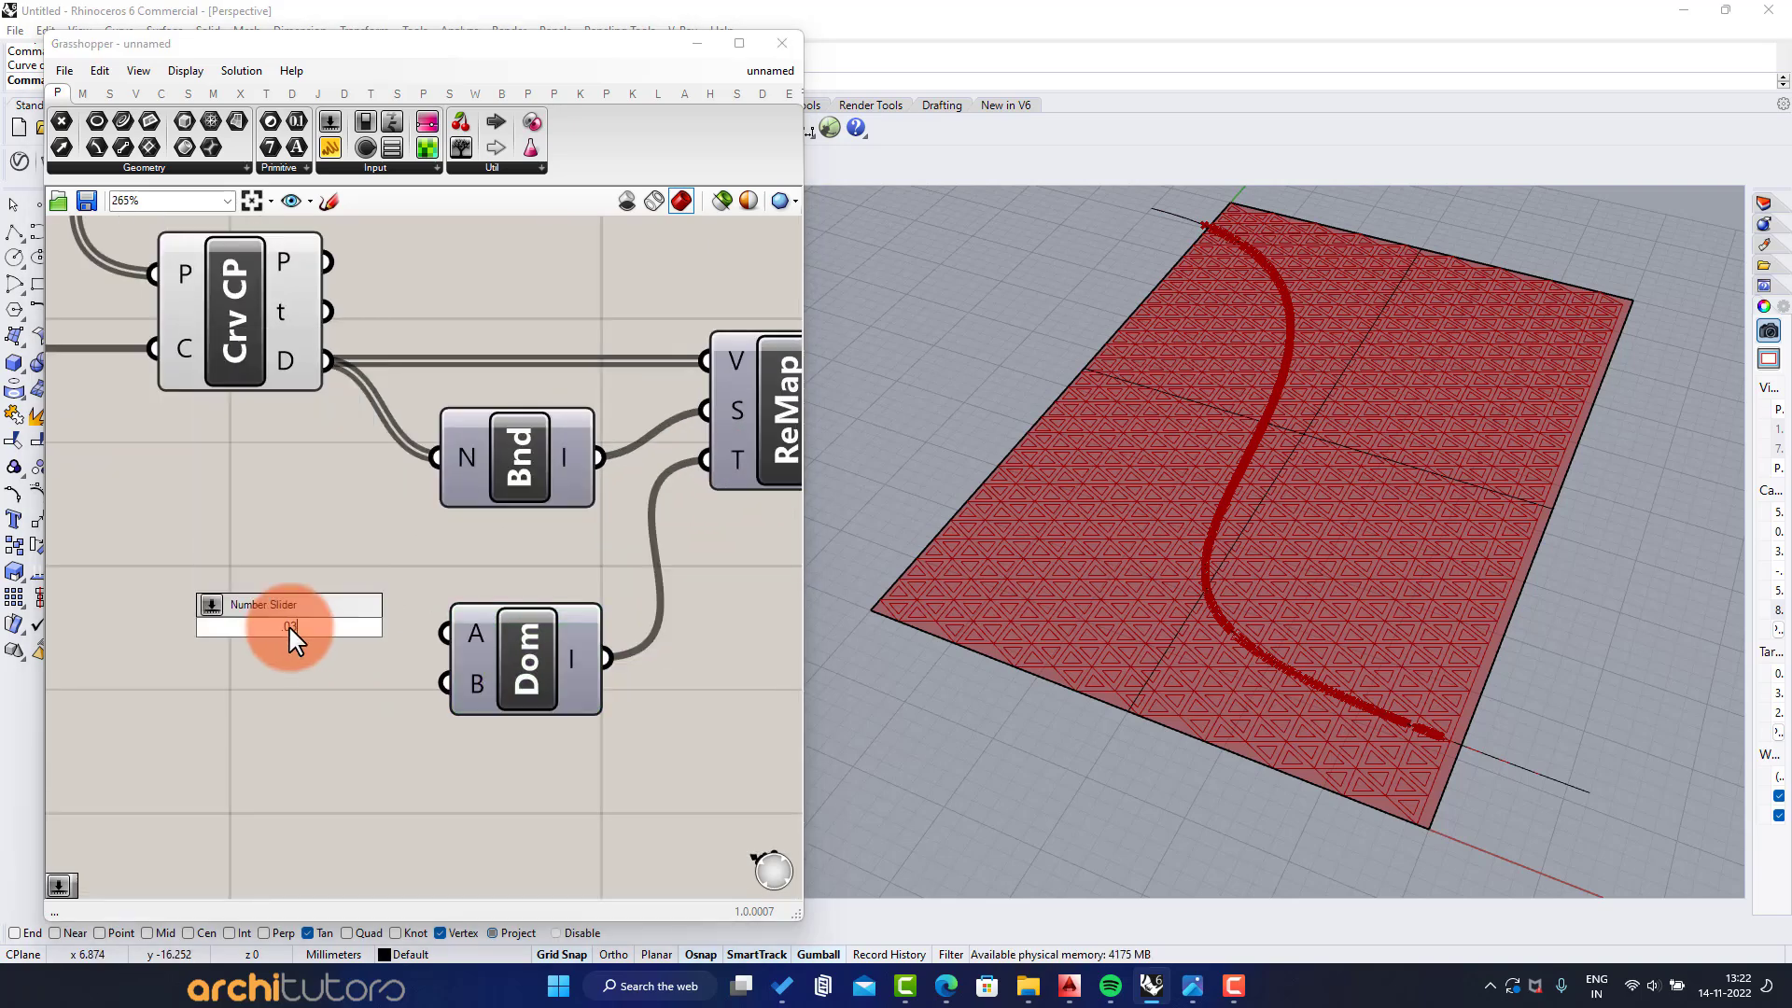
key(Return)
scroll(397, 592, down, 1)
right_drag(395, 631, 580, 625)
drag(580, 621, 489, 676)
Duplicate the 0.03 slider, connect the copy to the domain end input, and set it to 0.09
key(ctrl+c)
key(ctrl+v)
drag(626, 661, 582, 676)
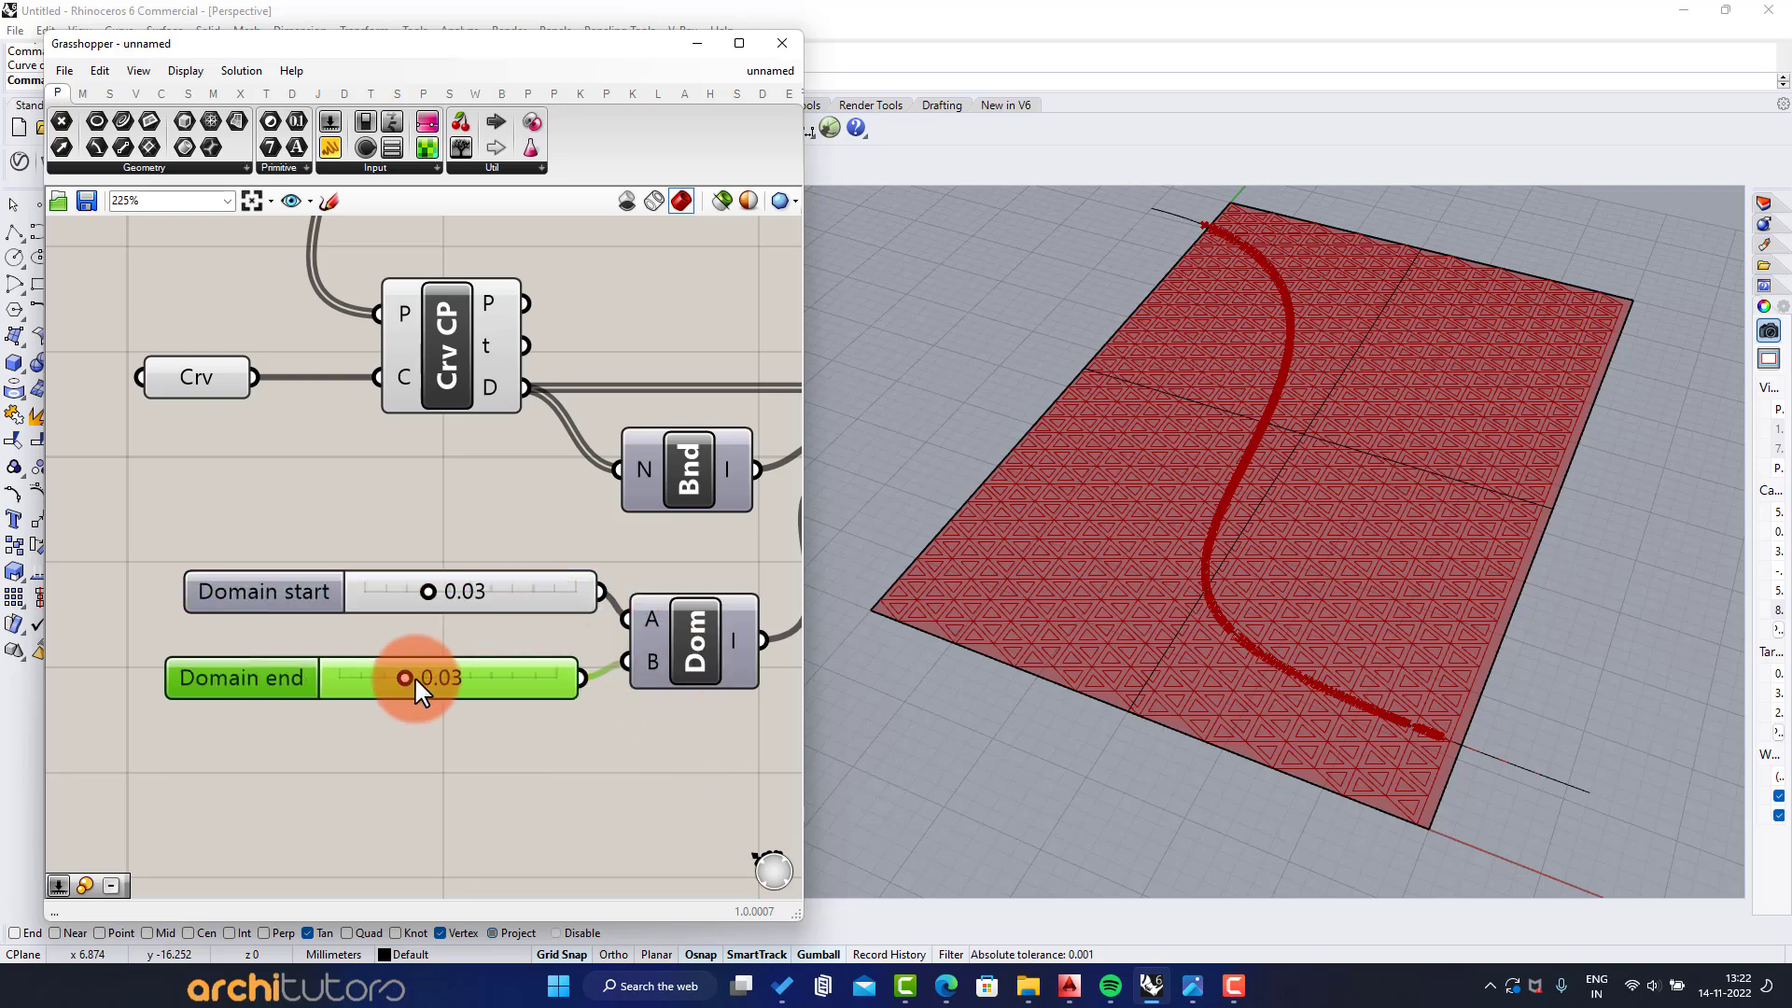
drag(414, 676, 532, 681)
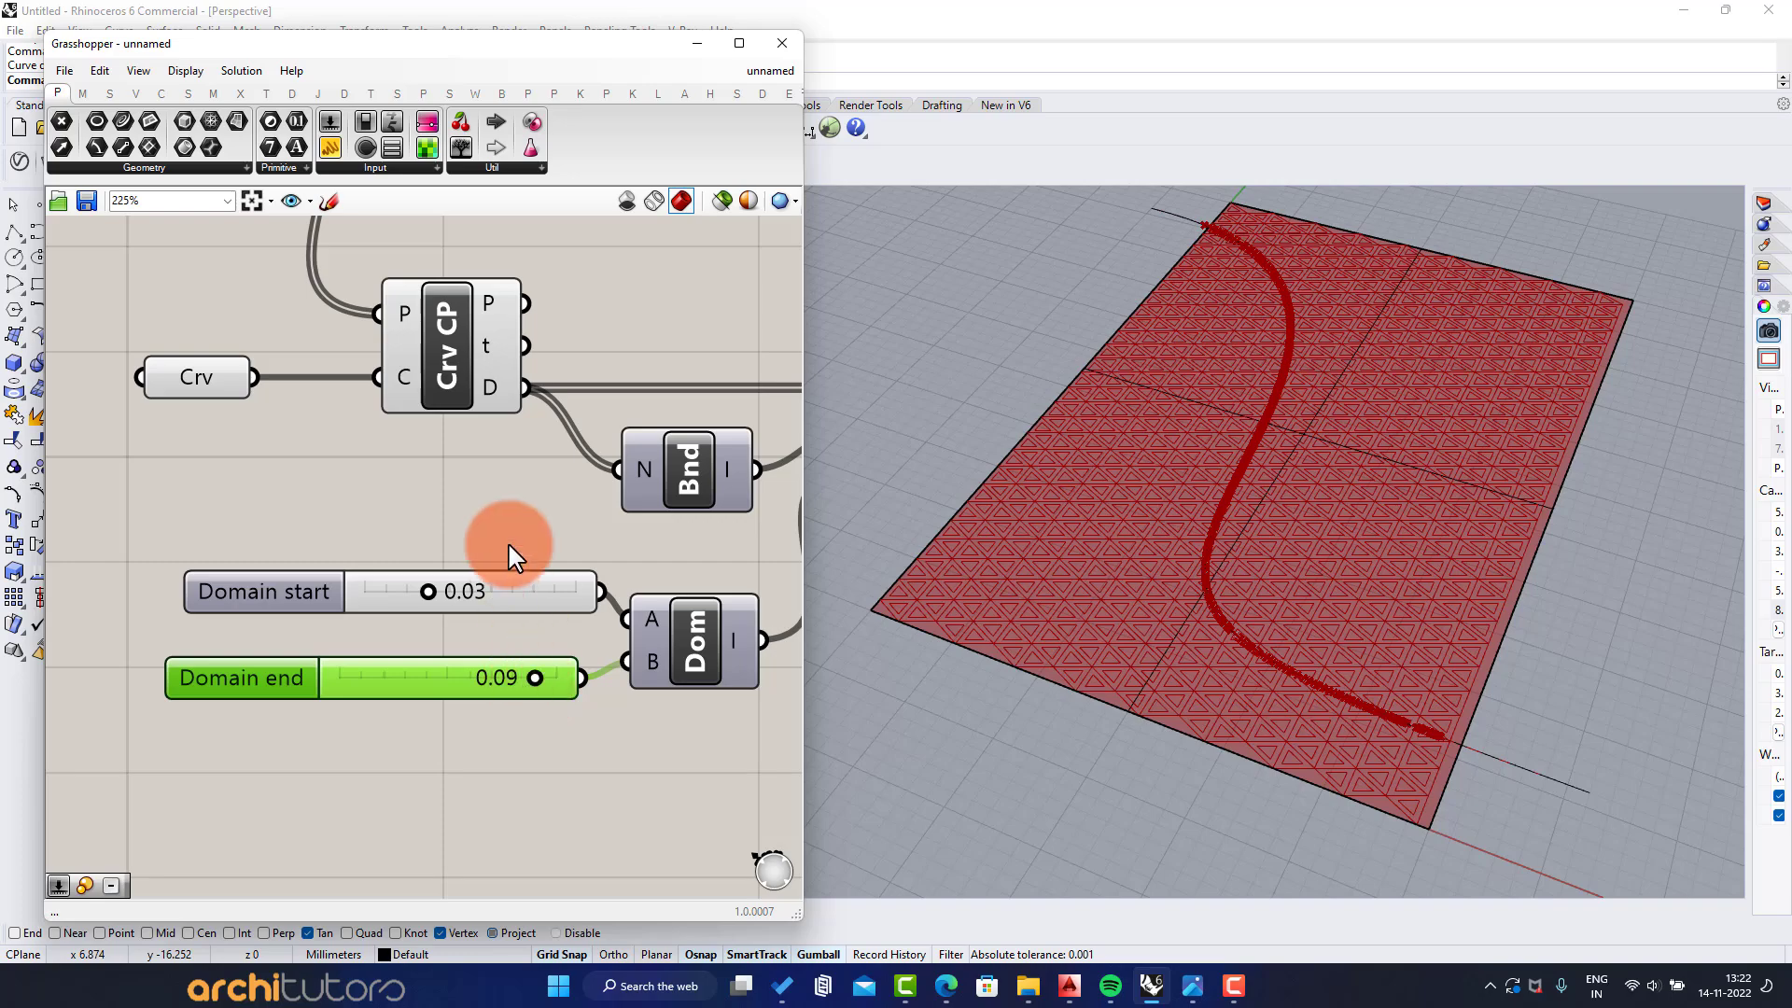
Connect the remapped values to the factor input of the Scale component
scroll(523, 543, down, 2)
right_drag(541, 541, 383, 596)
right_drag(616, 502, 469, 616)
drag(462, 369, 570, 364)
click(580, 600)
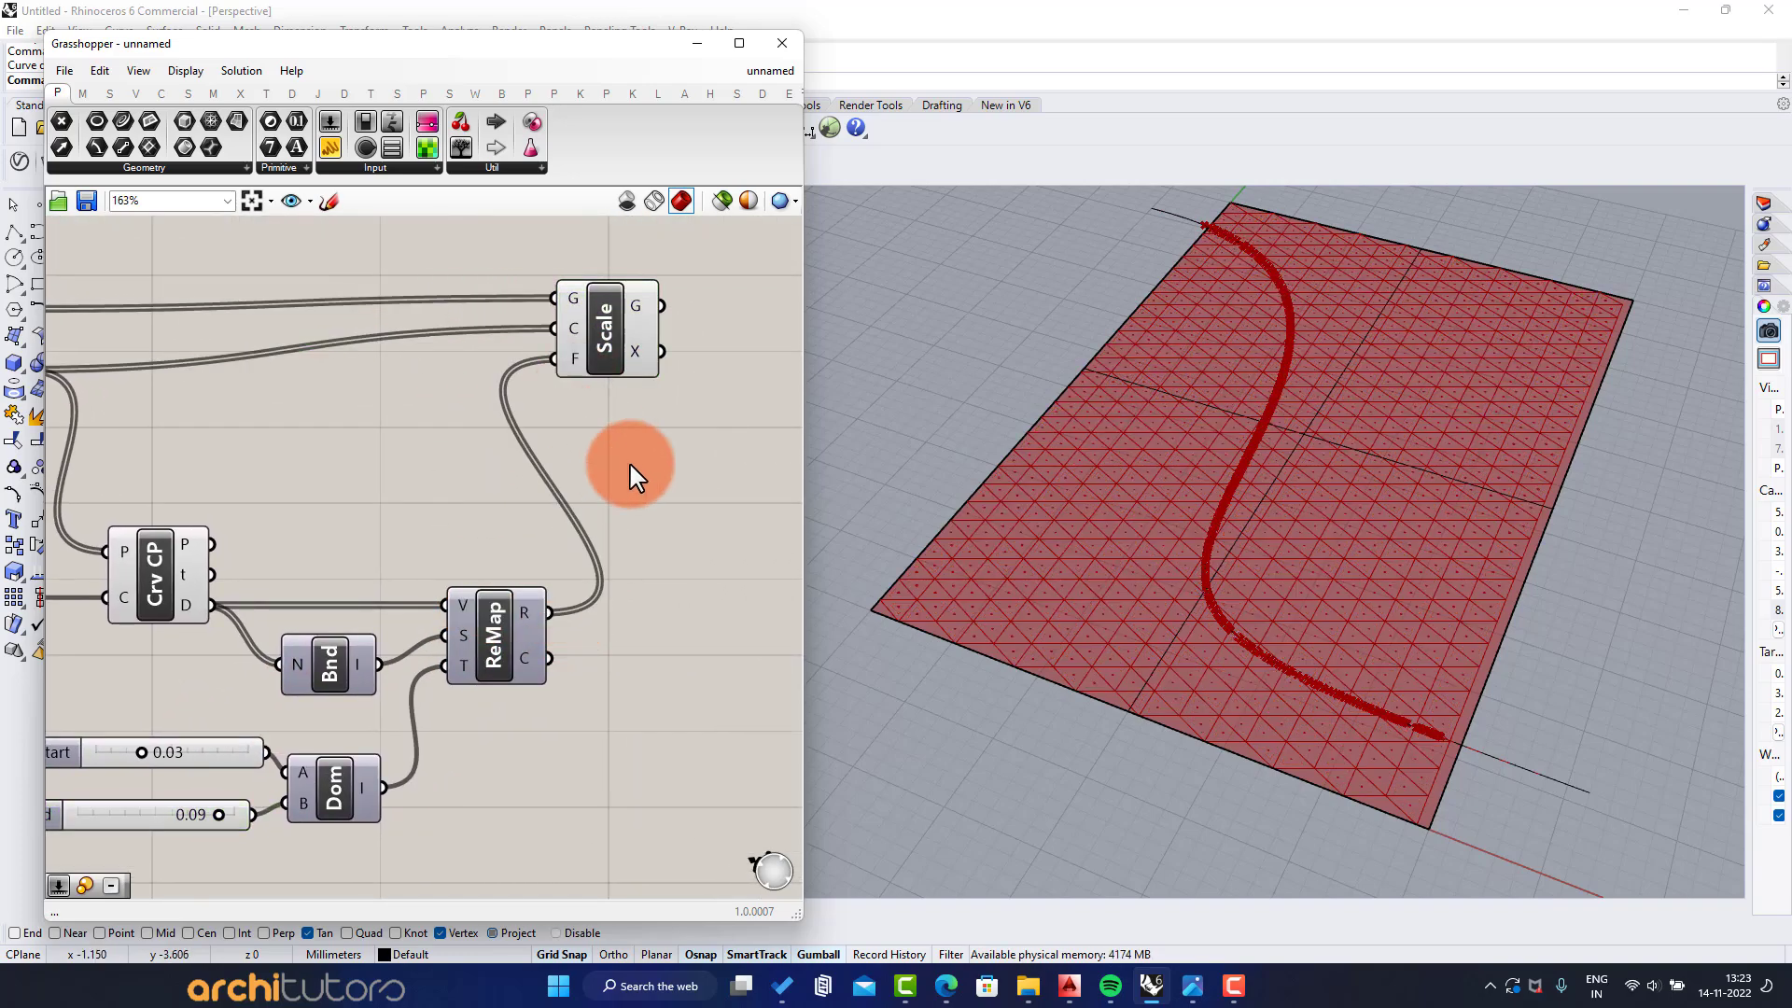
Replace the domain end slider with a new number slider of 0.99 connected to the end input of Construct Domain
right_drag(1288, 465, 1234, 612)
scroll(389, 532, up, 4)
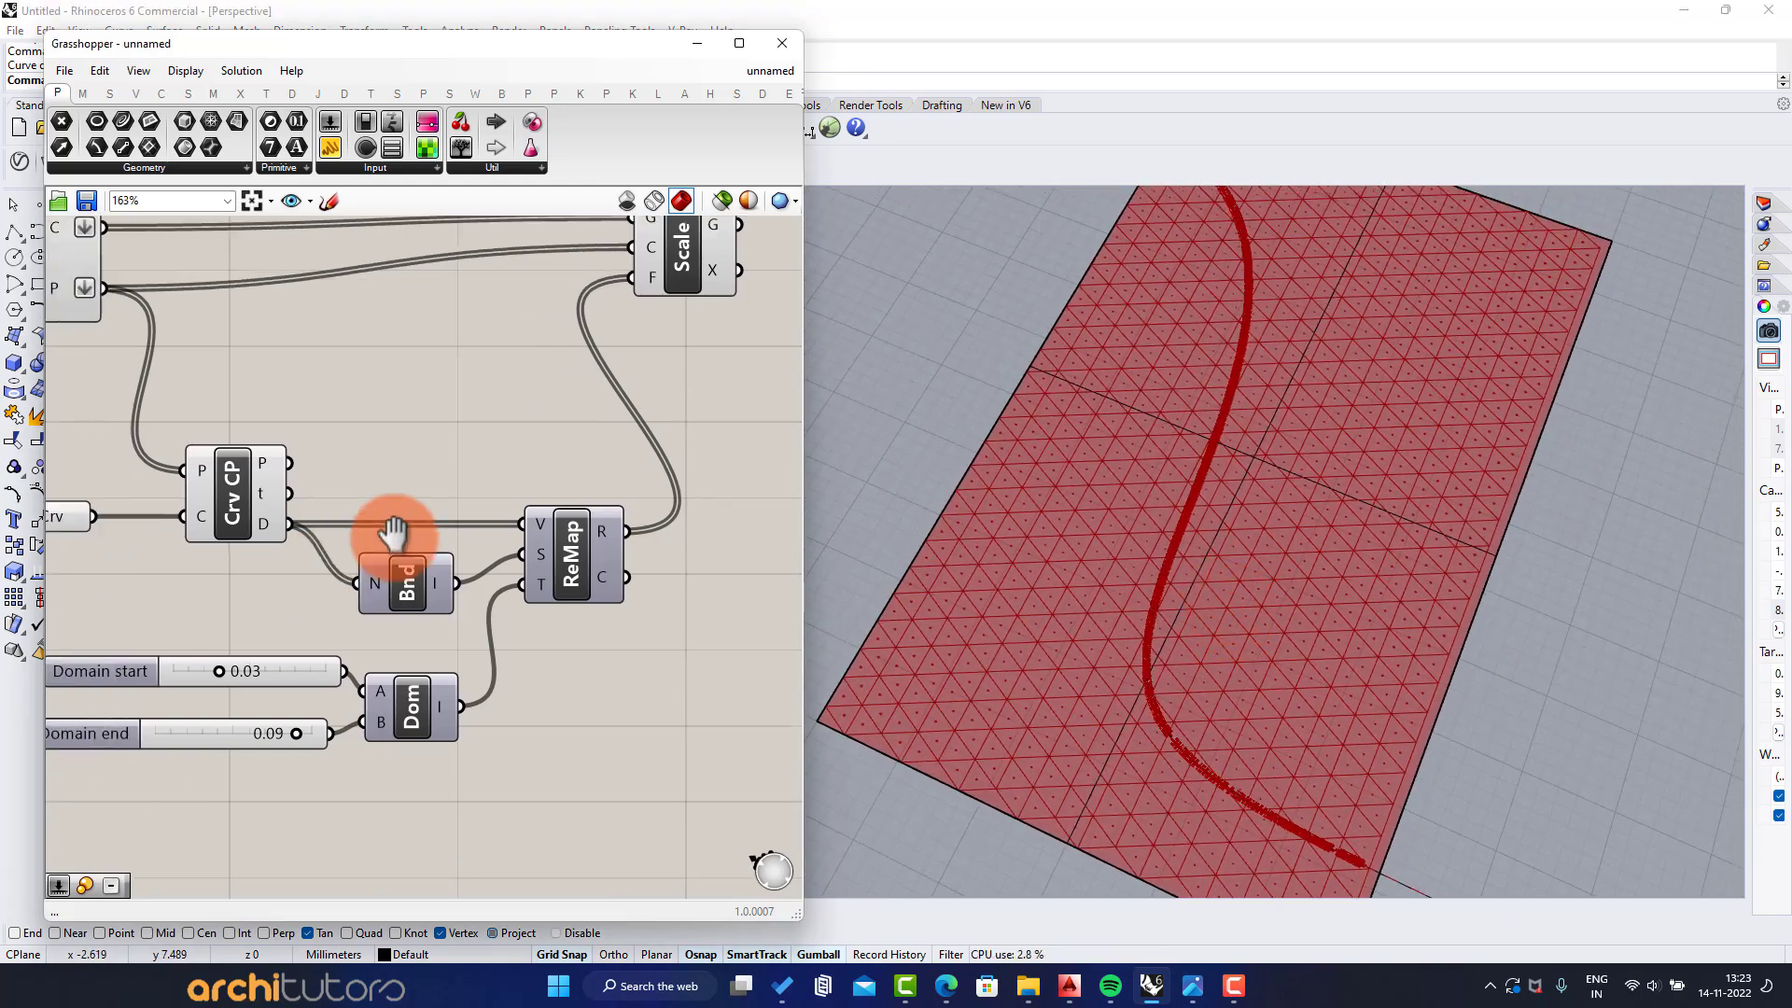
click(315, 678)
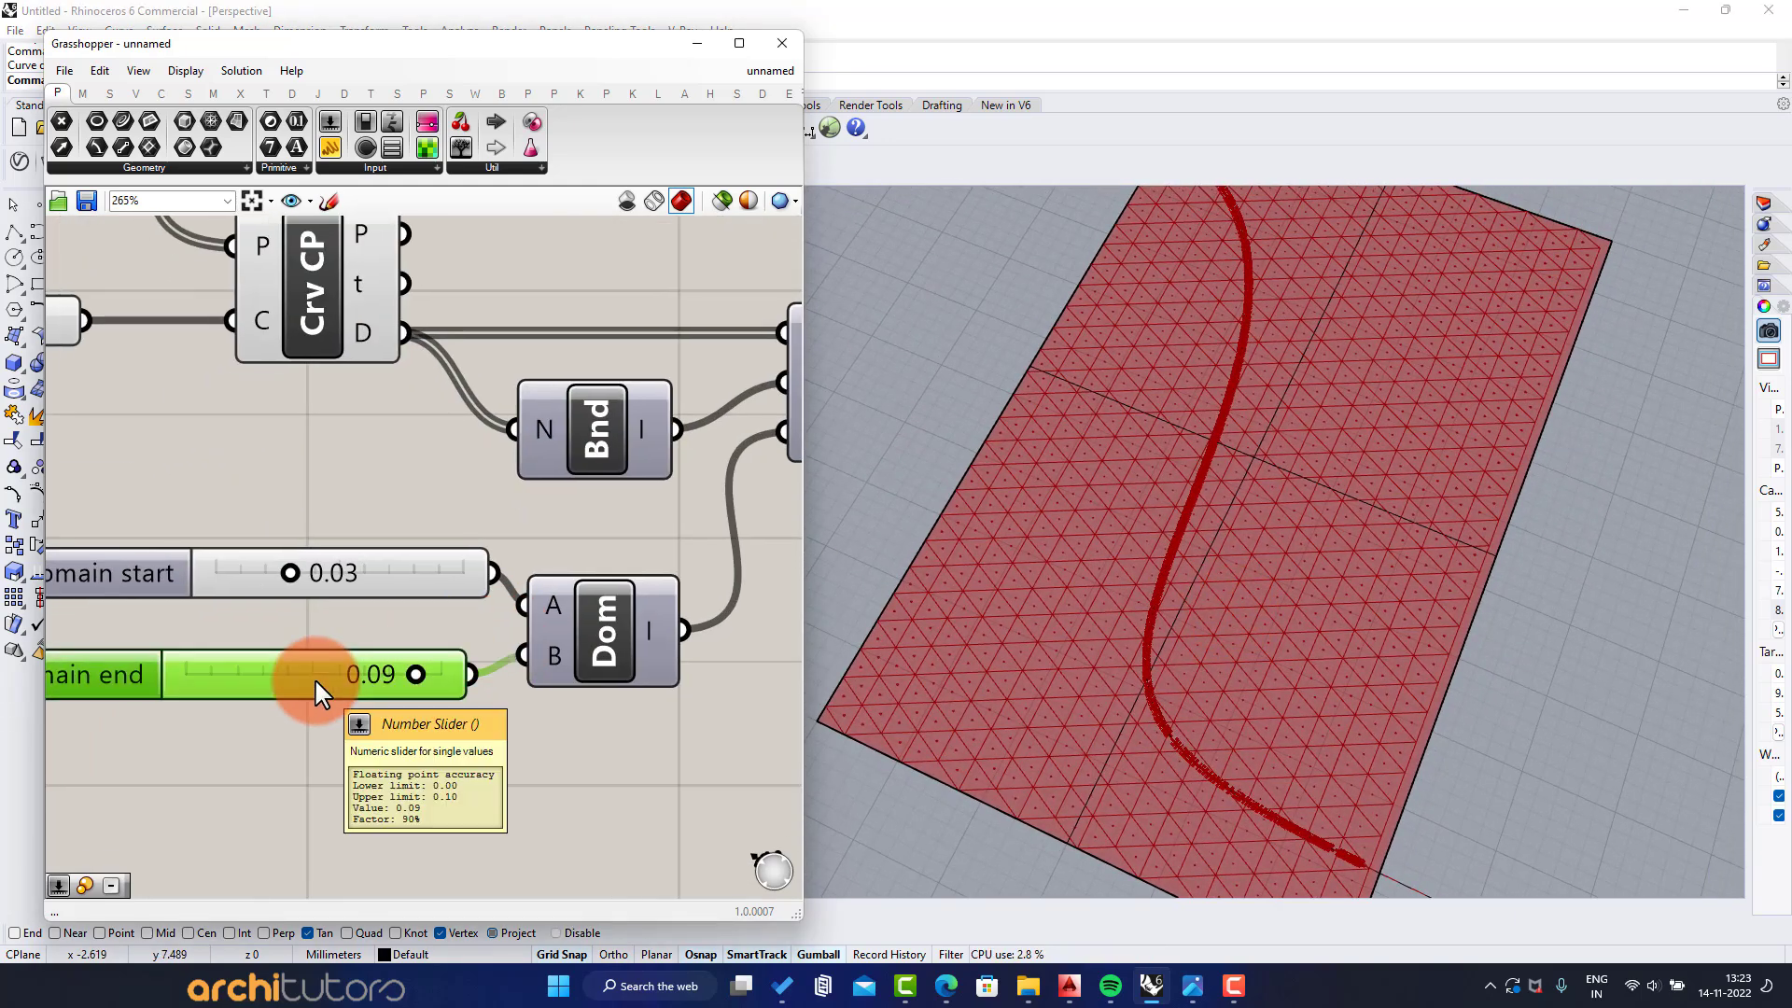
key(Delete)
double_click(264, 734)
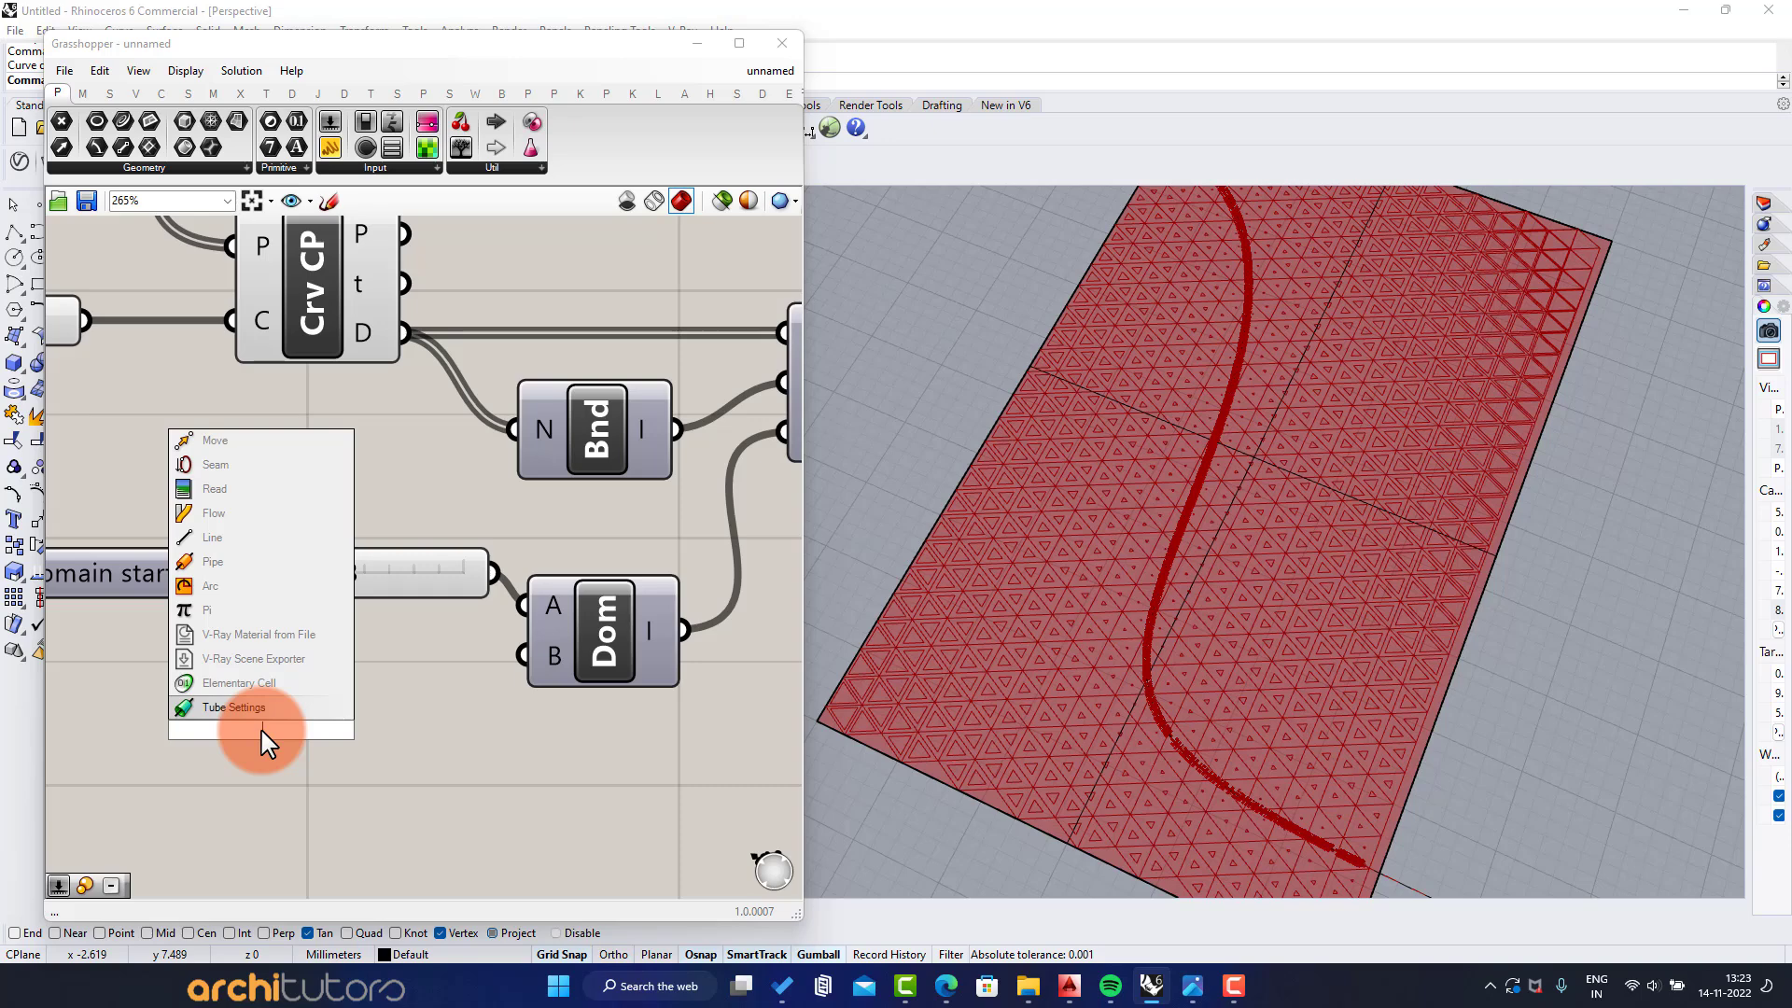
text(n)
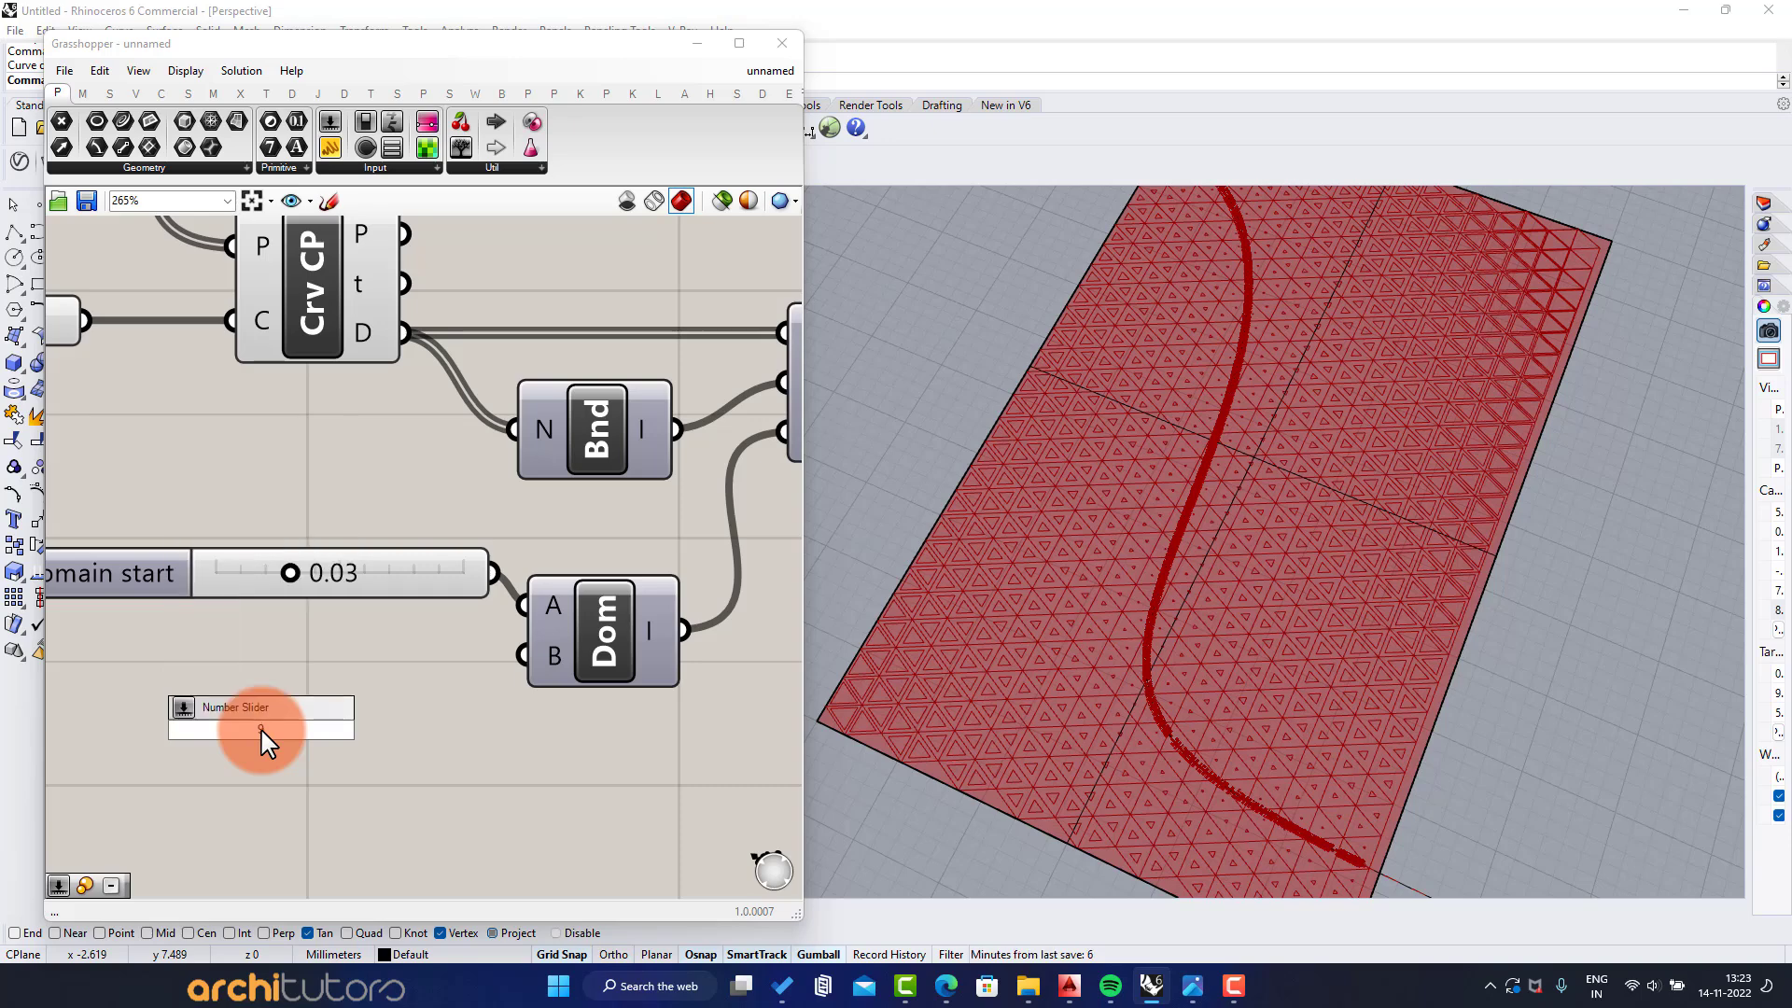
text(.9/)
key(BackSpace)
key(BackSpace)
key(Return)
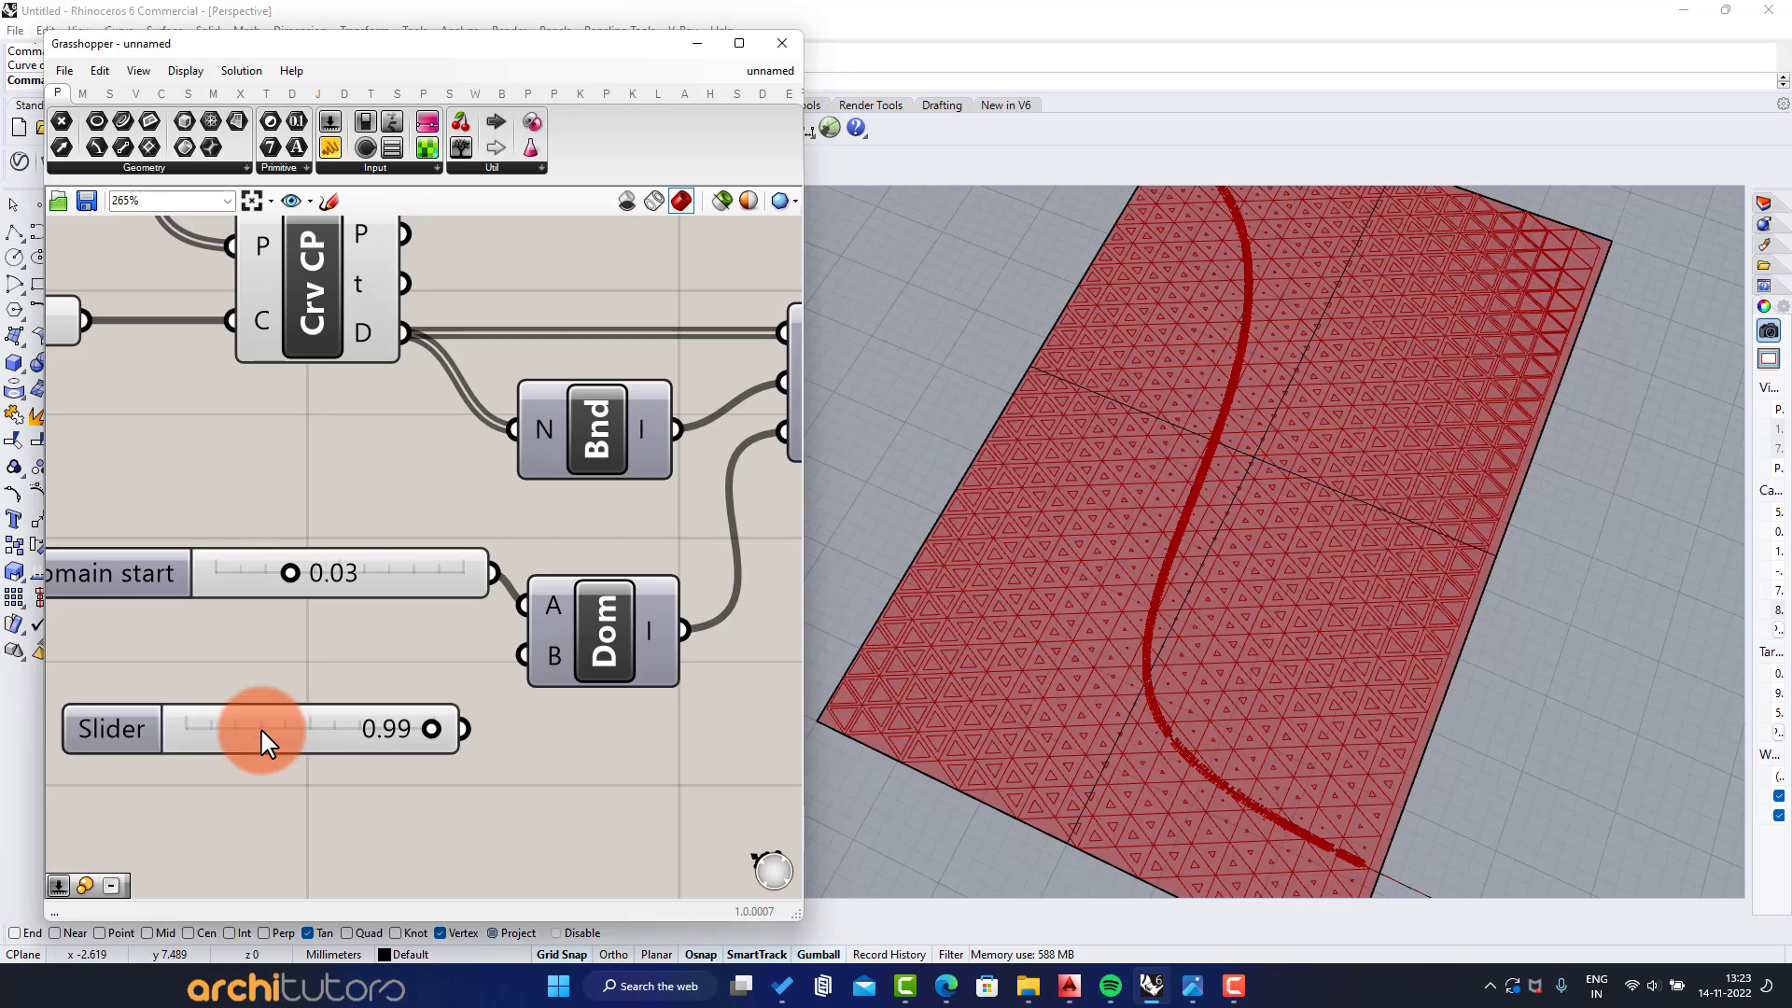
drag(472, 729, 524, 658)
Vary the domain end value to test the cell scaling along the curve, and set it to 1.00
right_drag(1306, 541, 1304, 505)
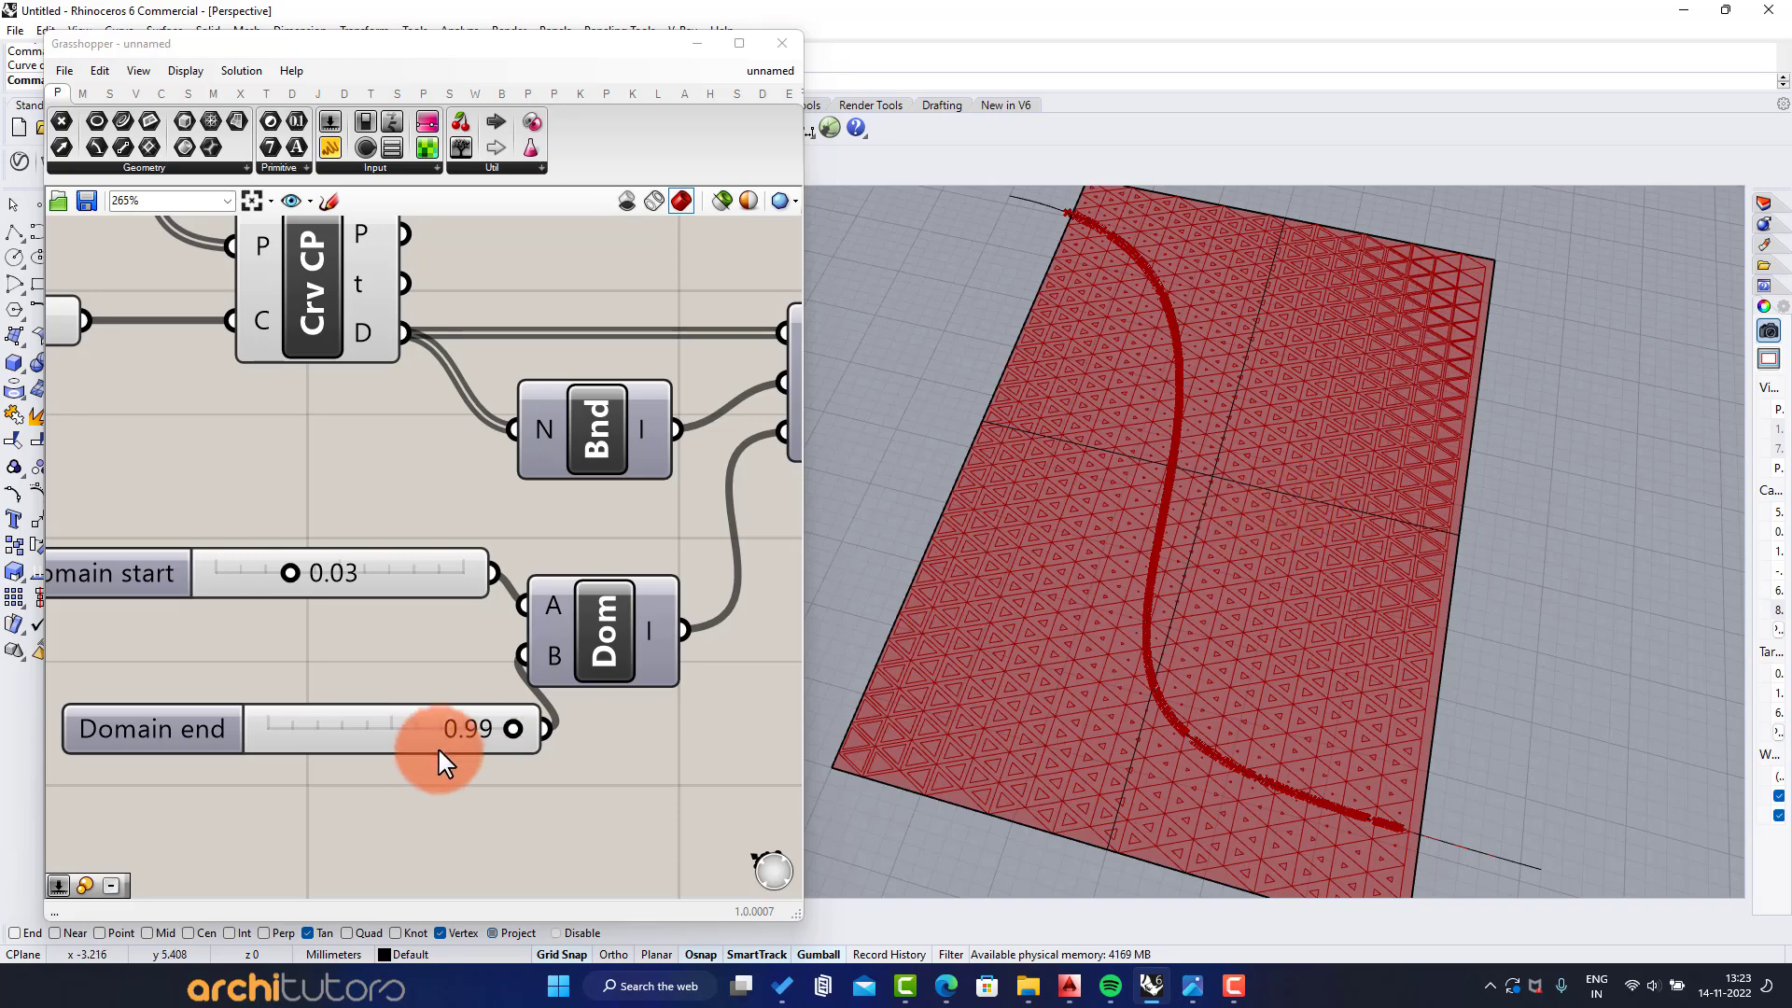
drag(506, 726, 346, 727)
right_drag(889, 664, 944, 703)
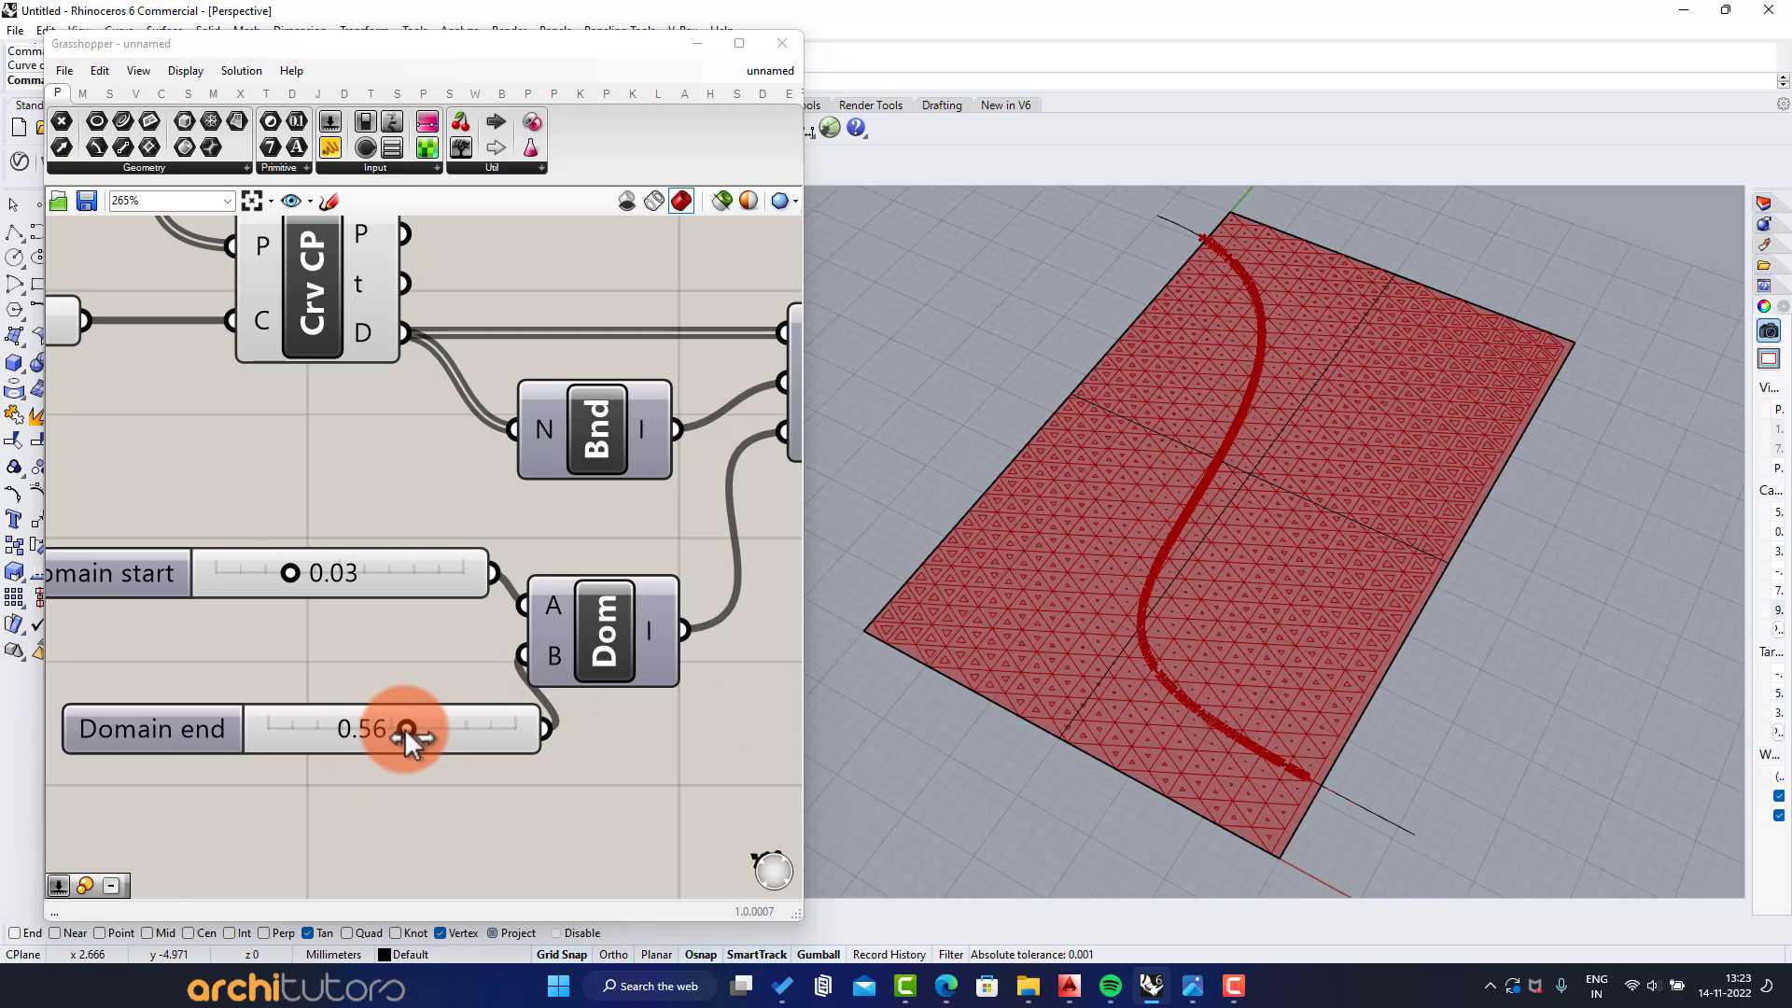
drag(405, 730, 616, 731)
right_drag(1011, 667, 978, 681)
Add a Boundary Surfaces component after Scale and feed the scaled cells into its edges input
scroll(598, 474, down, 4)
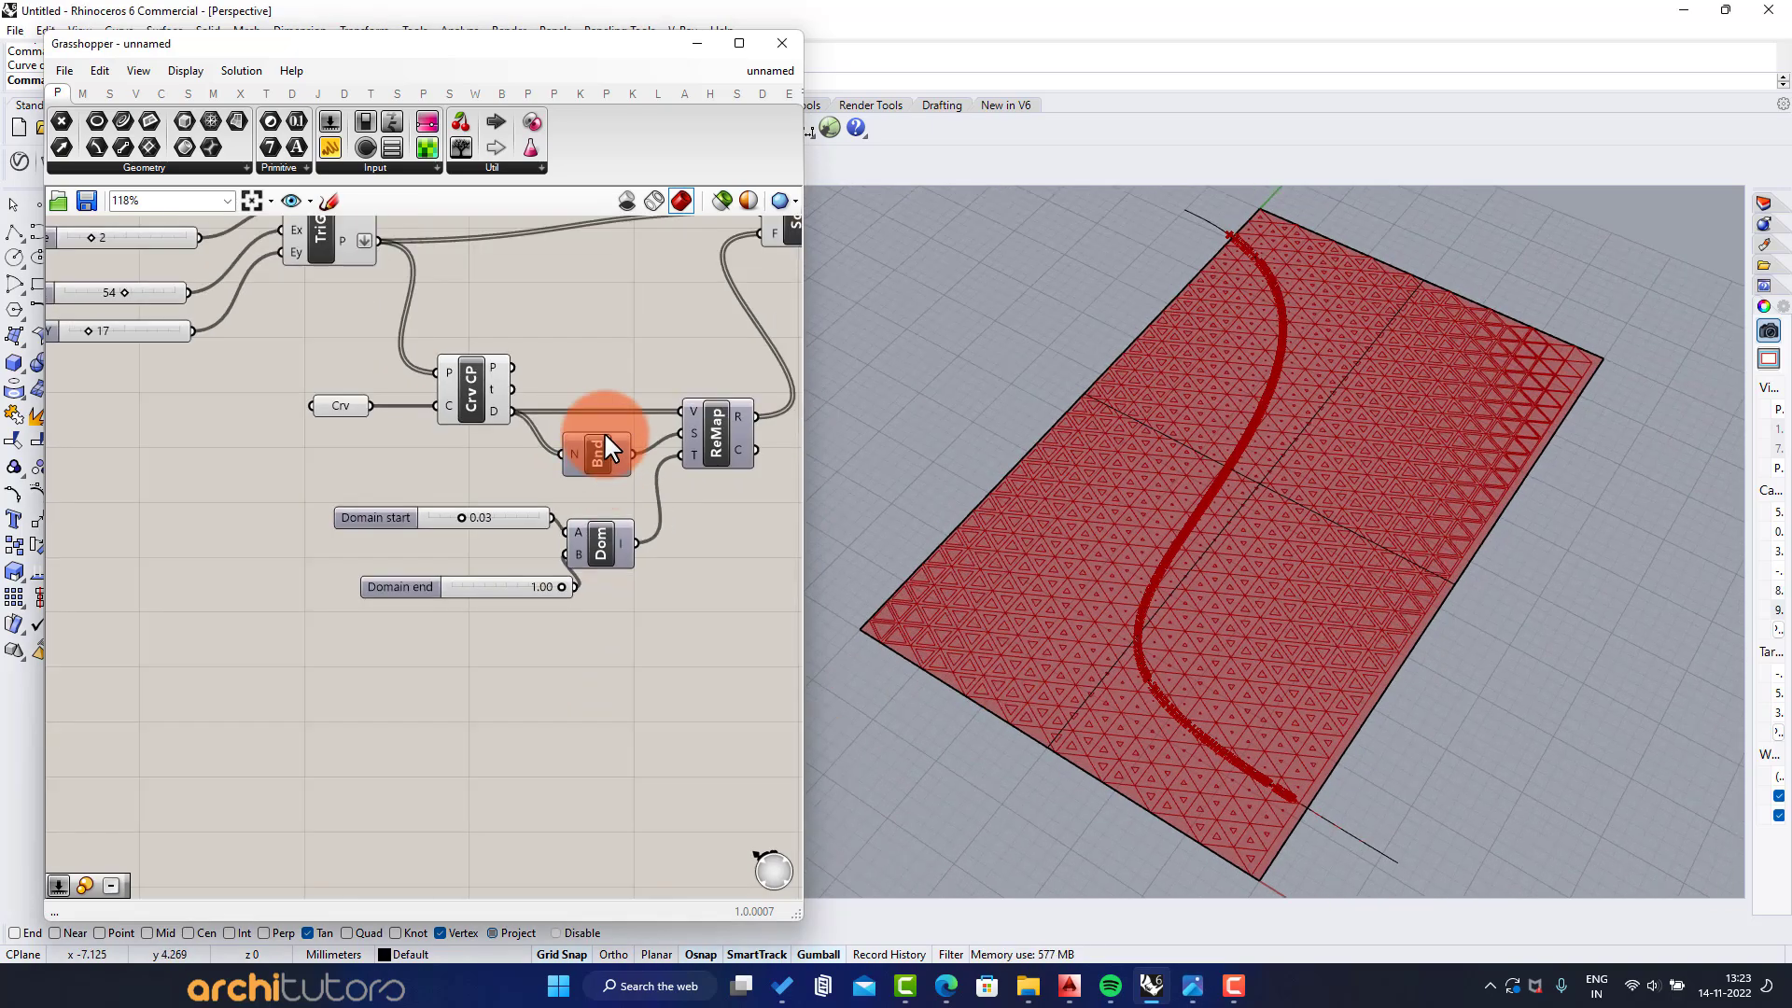
scroll(605, 434, down, 3)
right_drag(605, 434, 556, 503)
scroll(682, 377, up, 3)
right_drag(686, 376, 552, 392)
scroll(551, 392, up, 3)
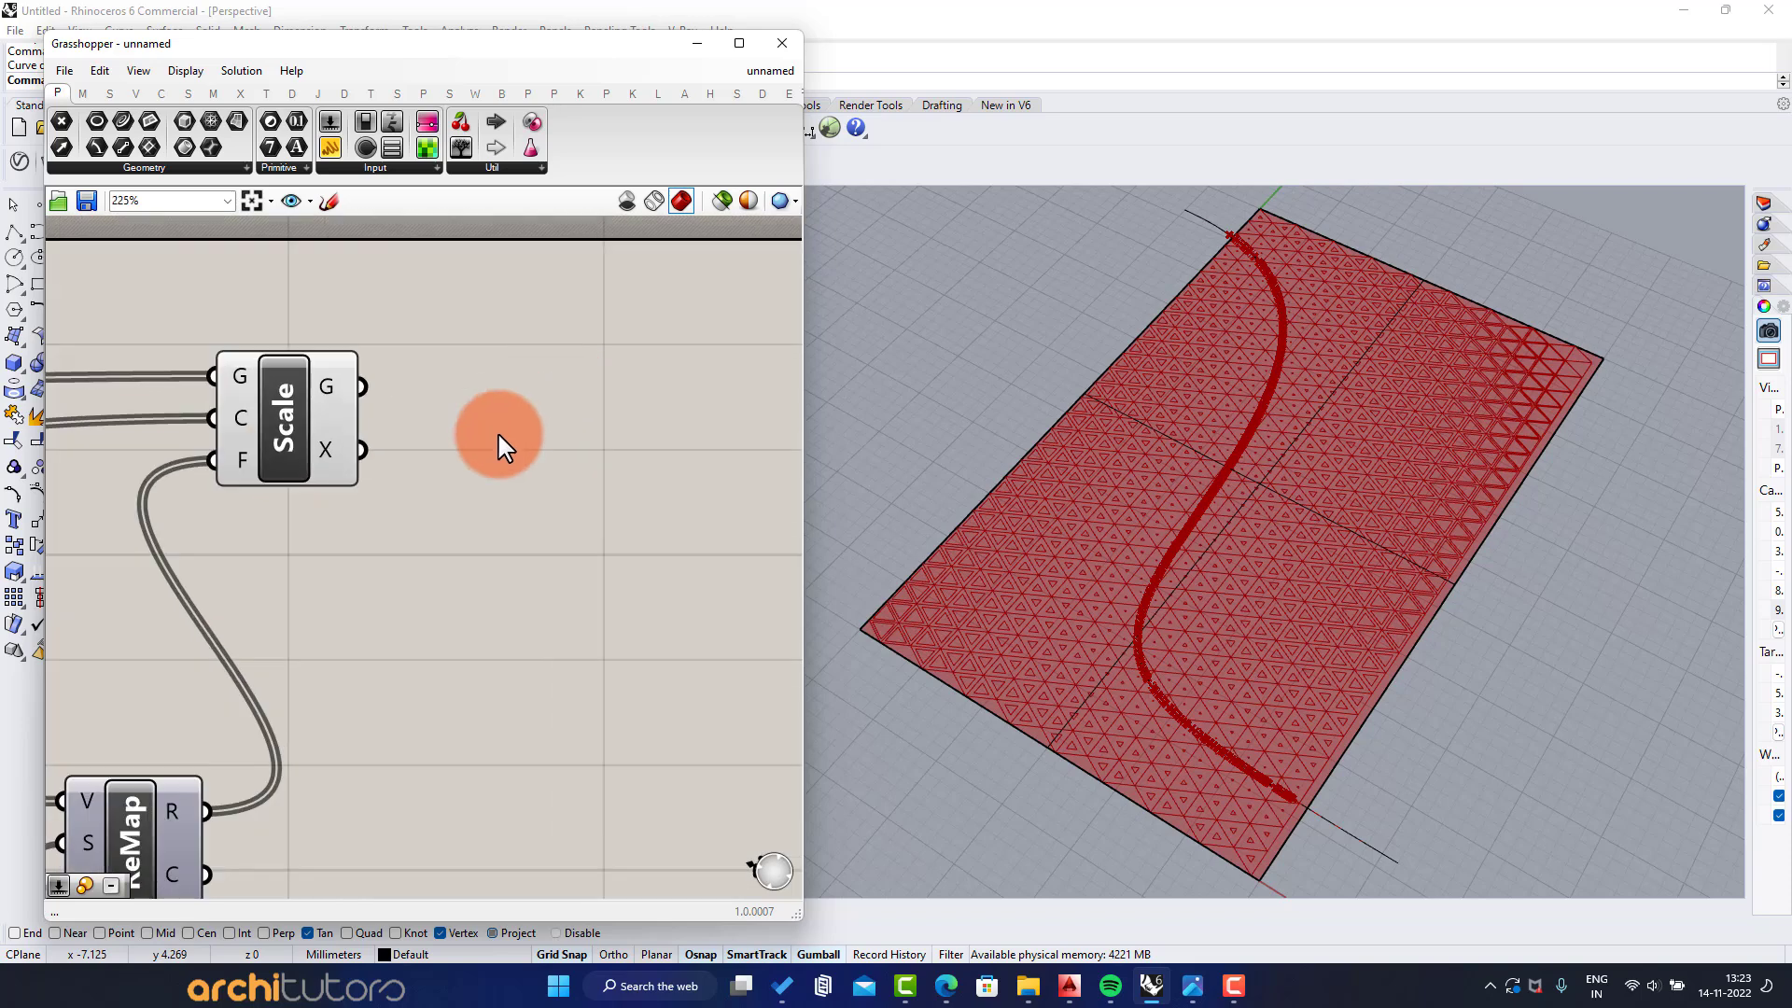
double_click(502, 446)
text(bounda)
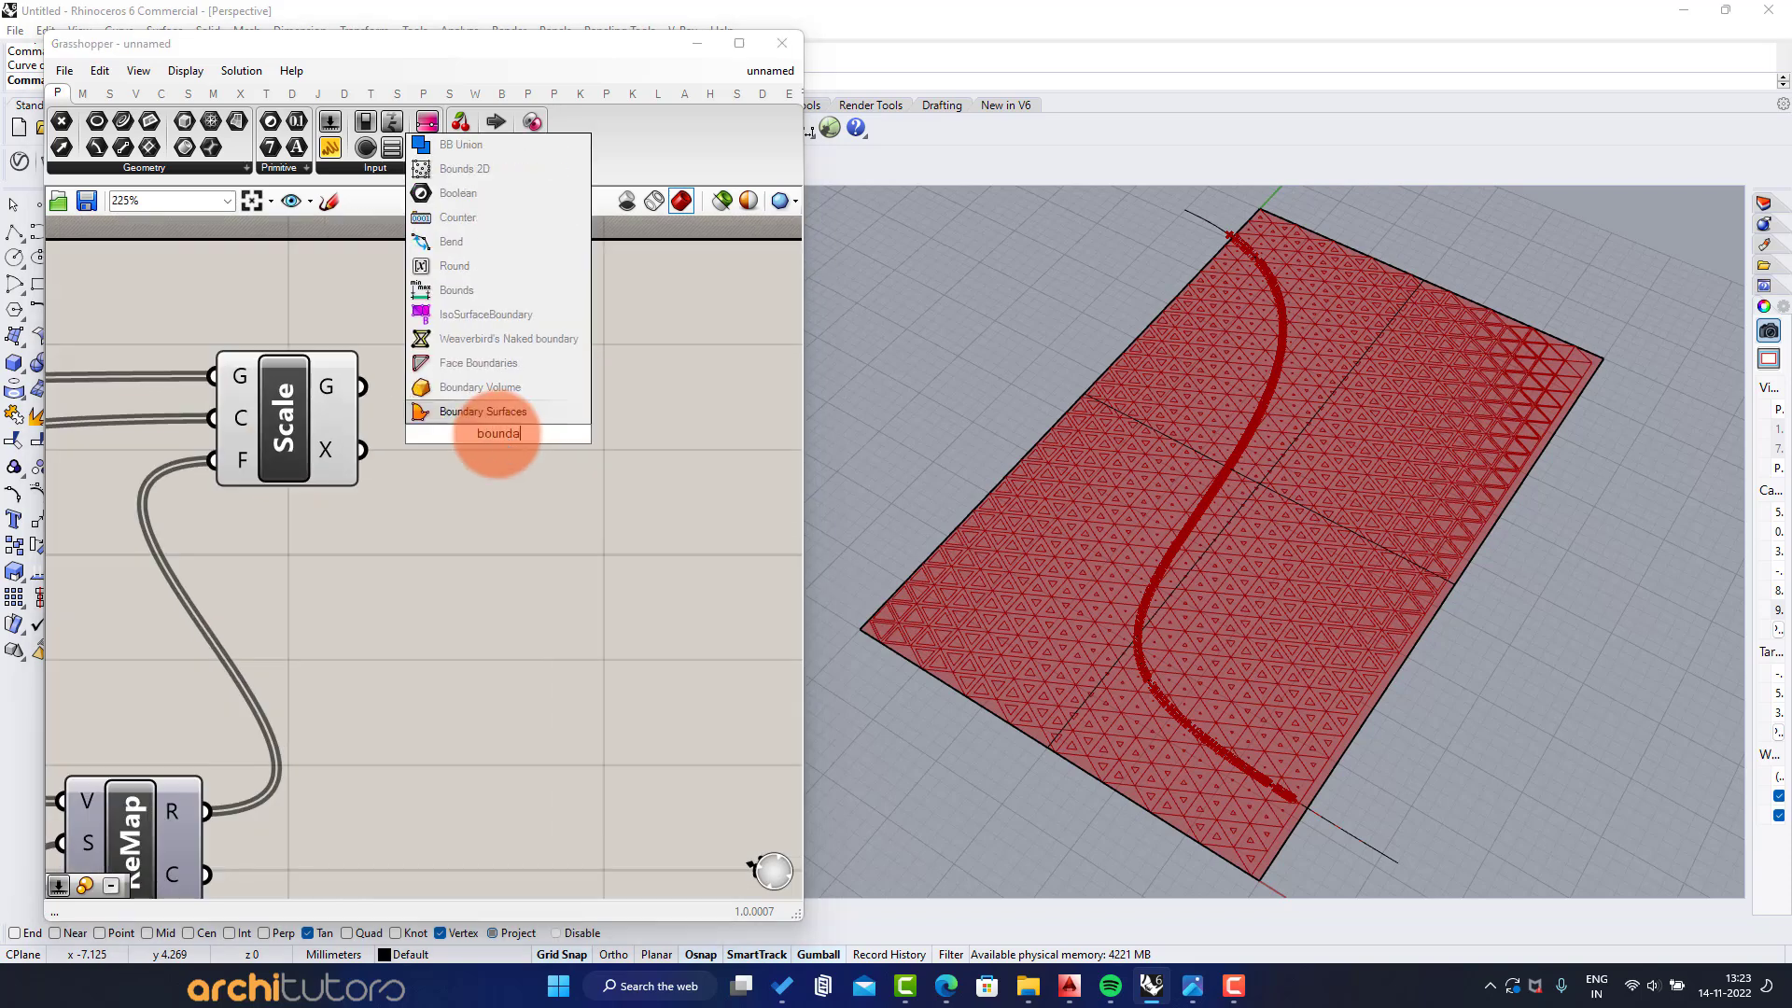
click(463, 412)
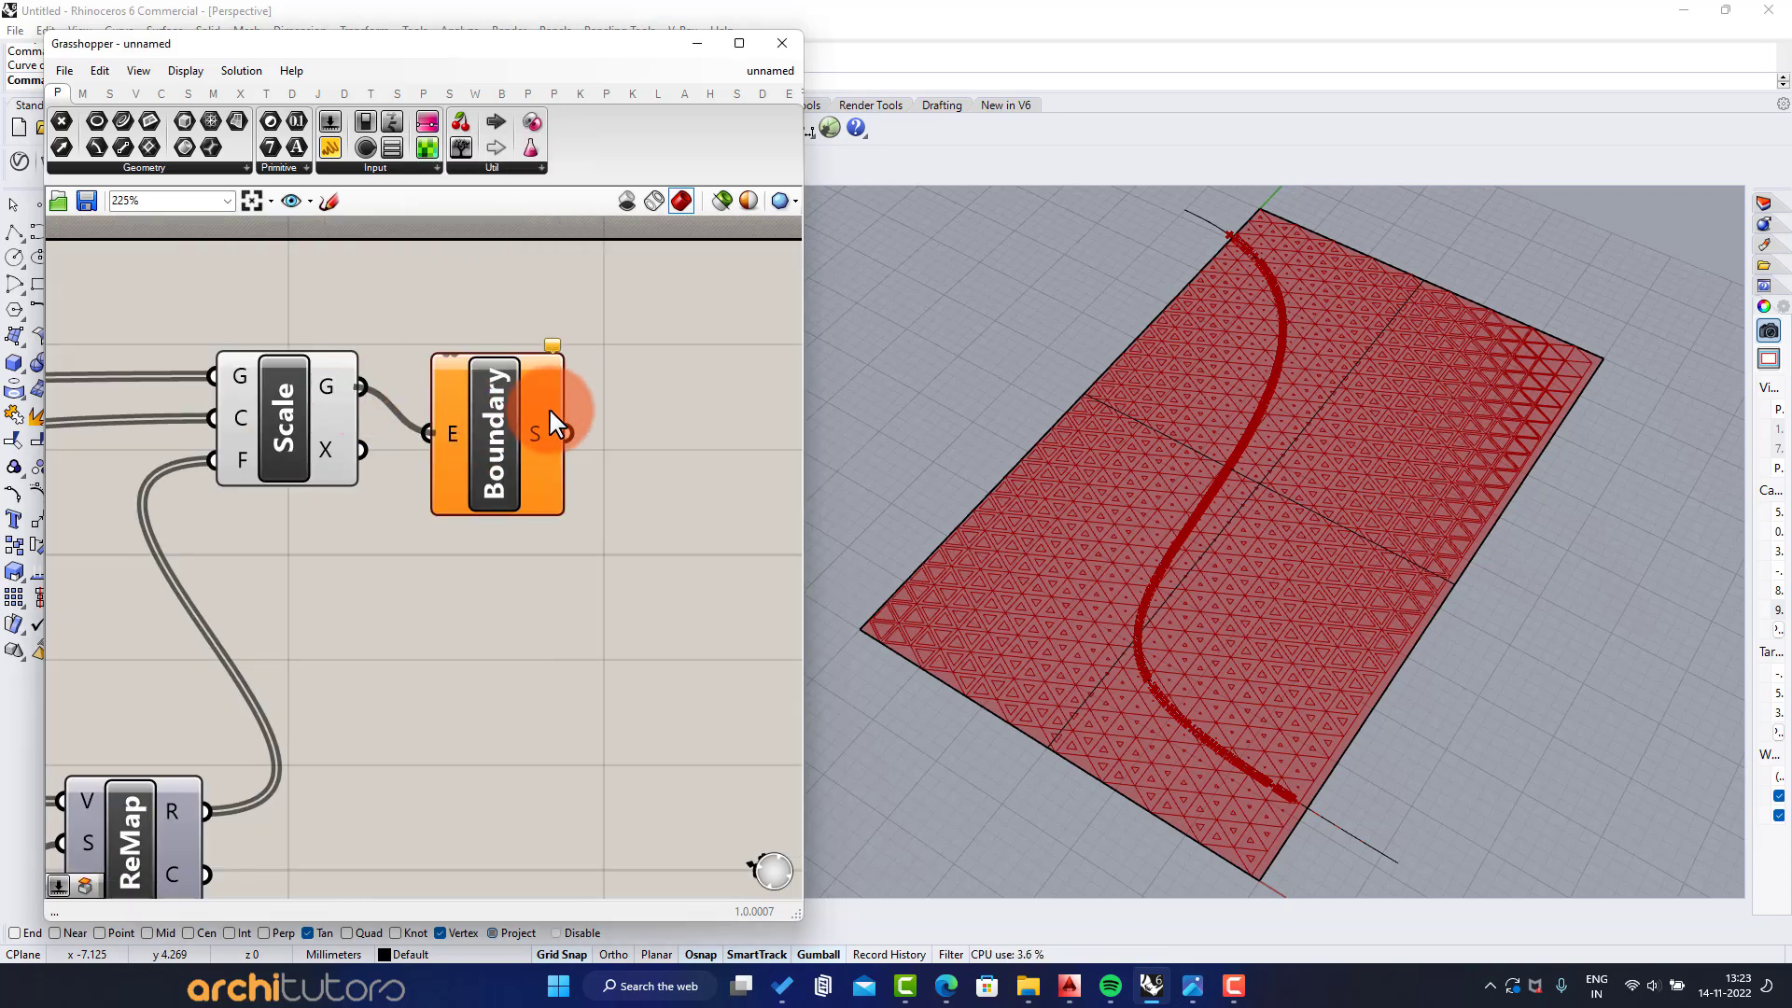
drag(532, 407, 664, 407)
Turn off the preview of every component except Boundary Surfaces
scroll(664, 407, down, 2)
scroll(664, 407, down, 7)
drag(625, 335, 400, 565)
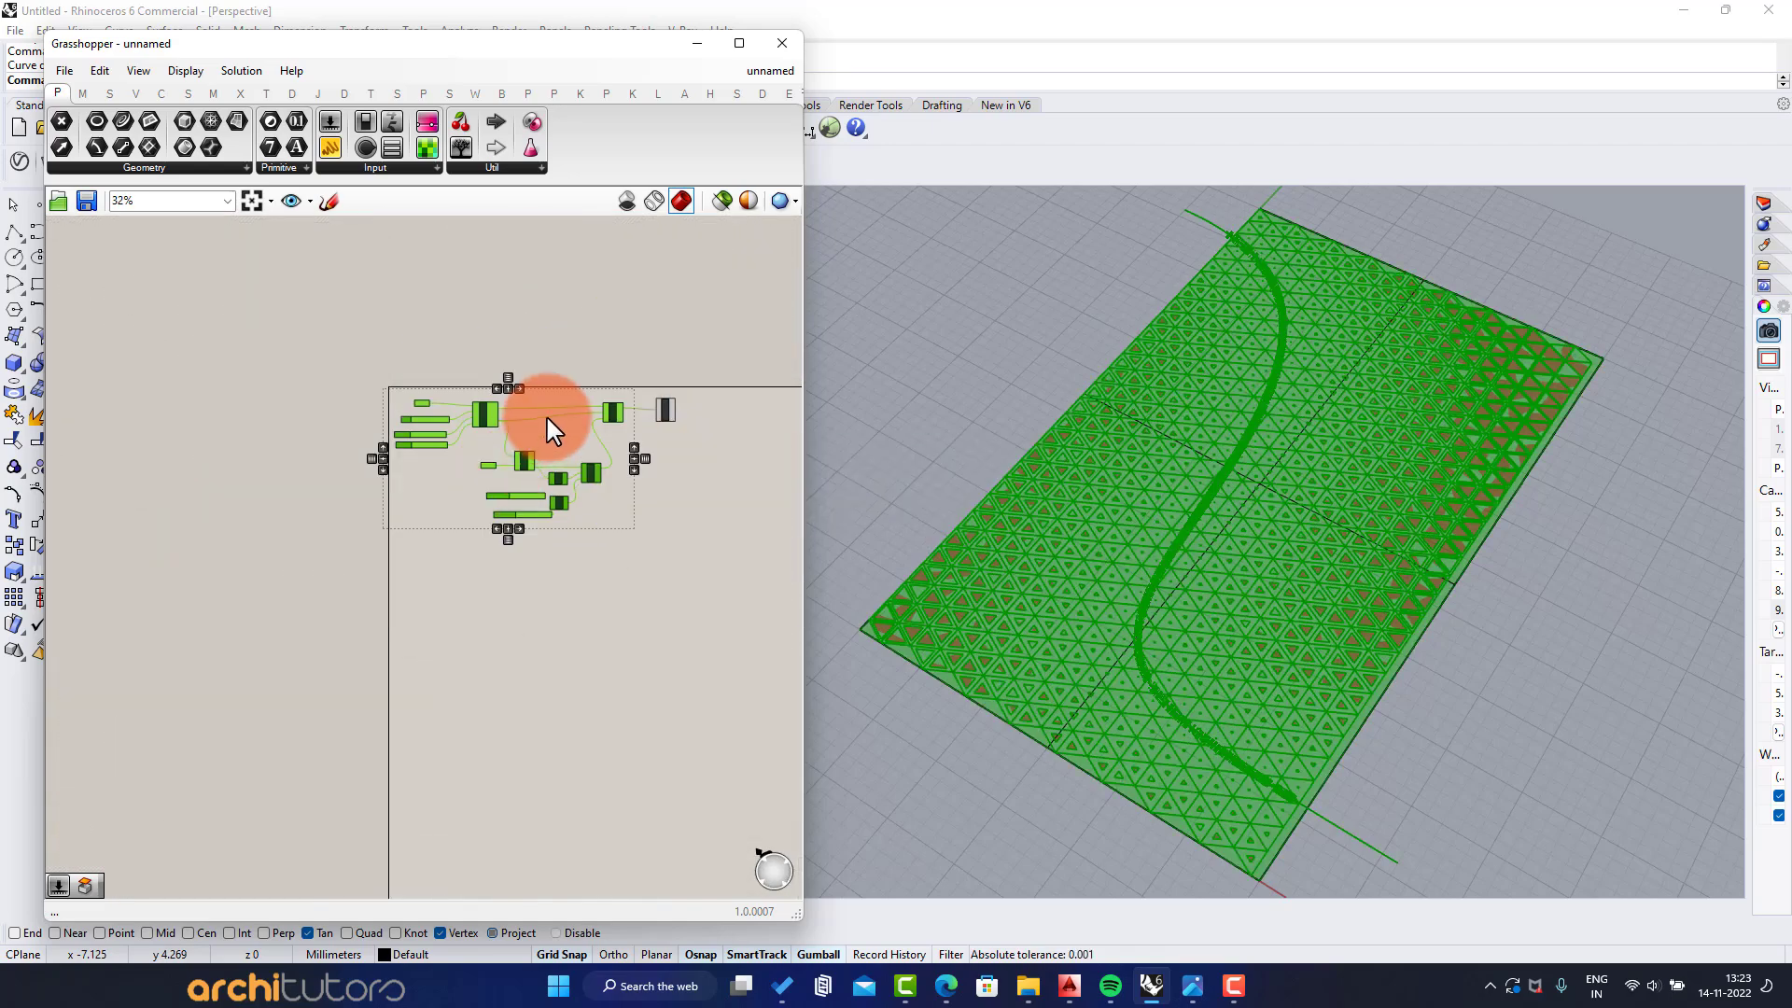
scroll(544, 425, up, 4)
scroll(542, 462, up, 1)
middle_click(552, 457)
click(605, 409)
click(673, 473)
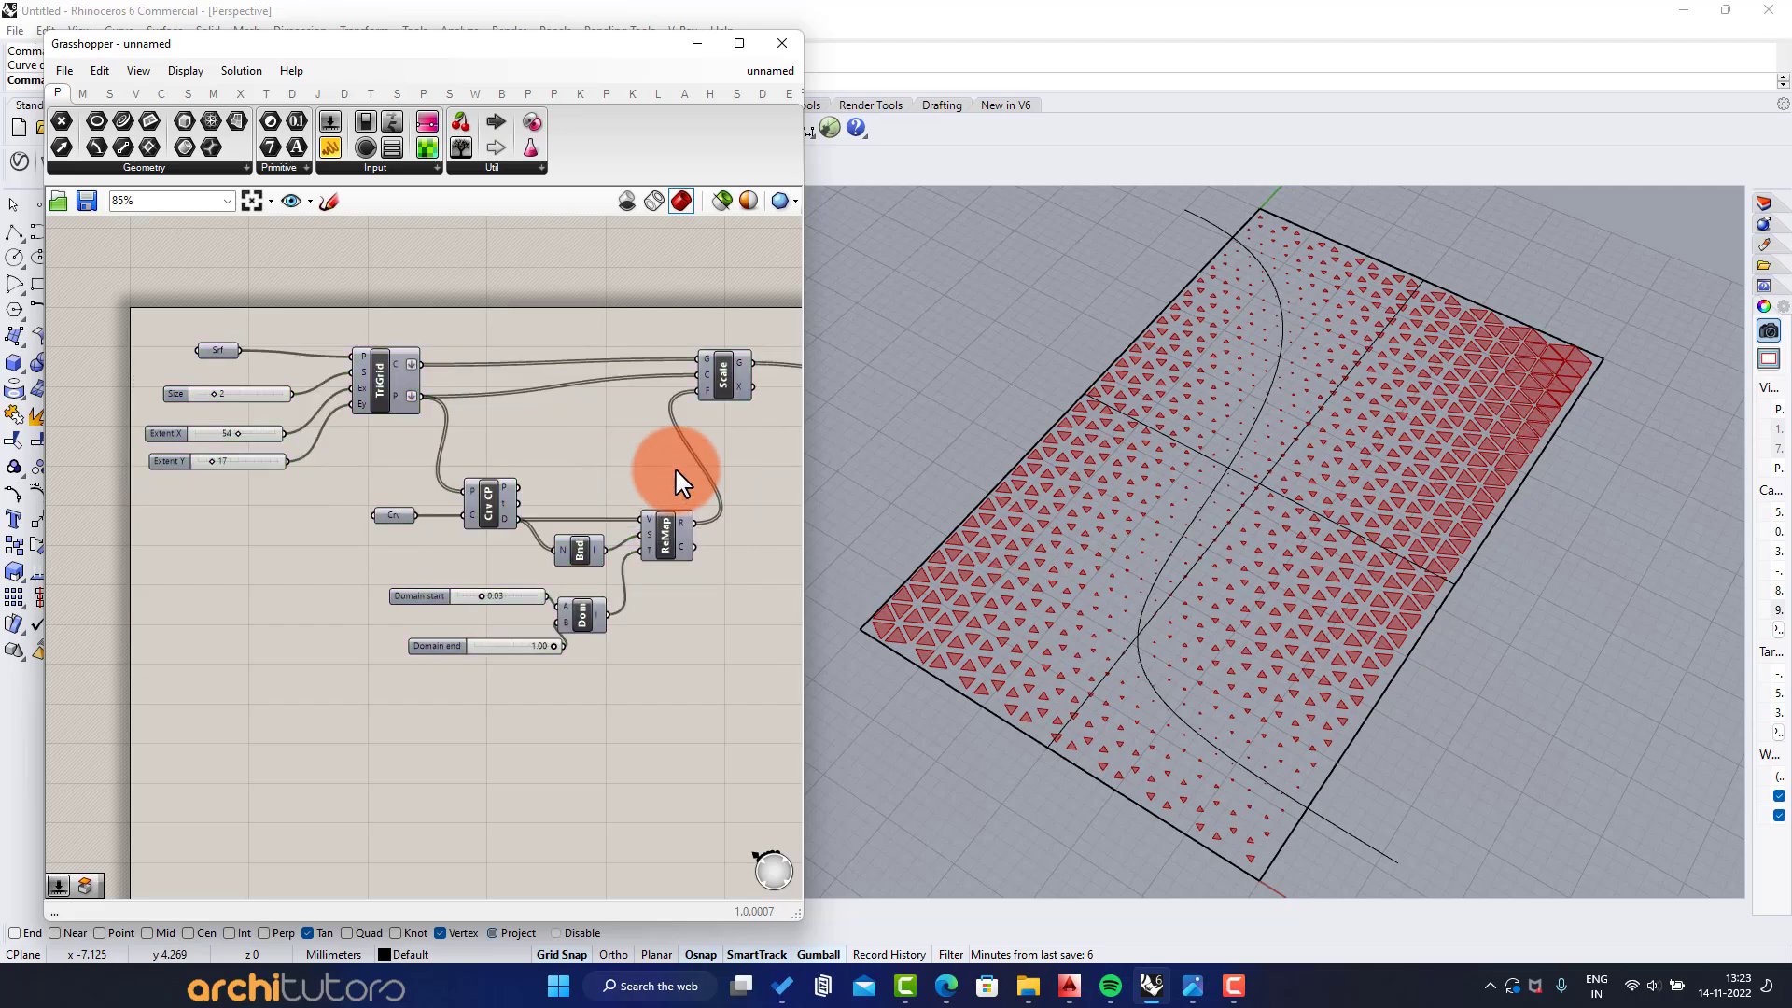
Test the cell scaling with a domain end of 0.50, return it to 1.00, and set the domain start to 0.06
right_drag(674, 473, 381, 493)
scroll(1374, 510, up, 5)
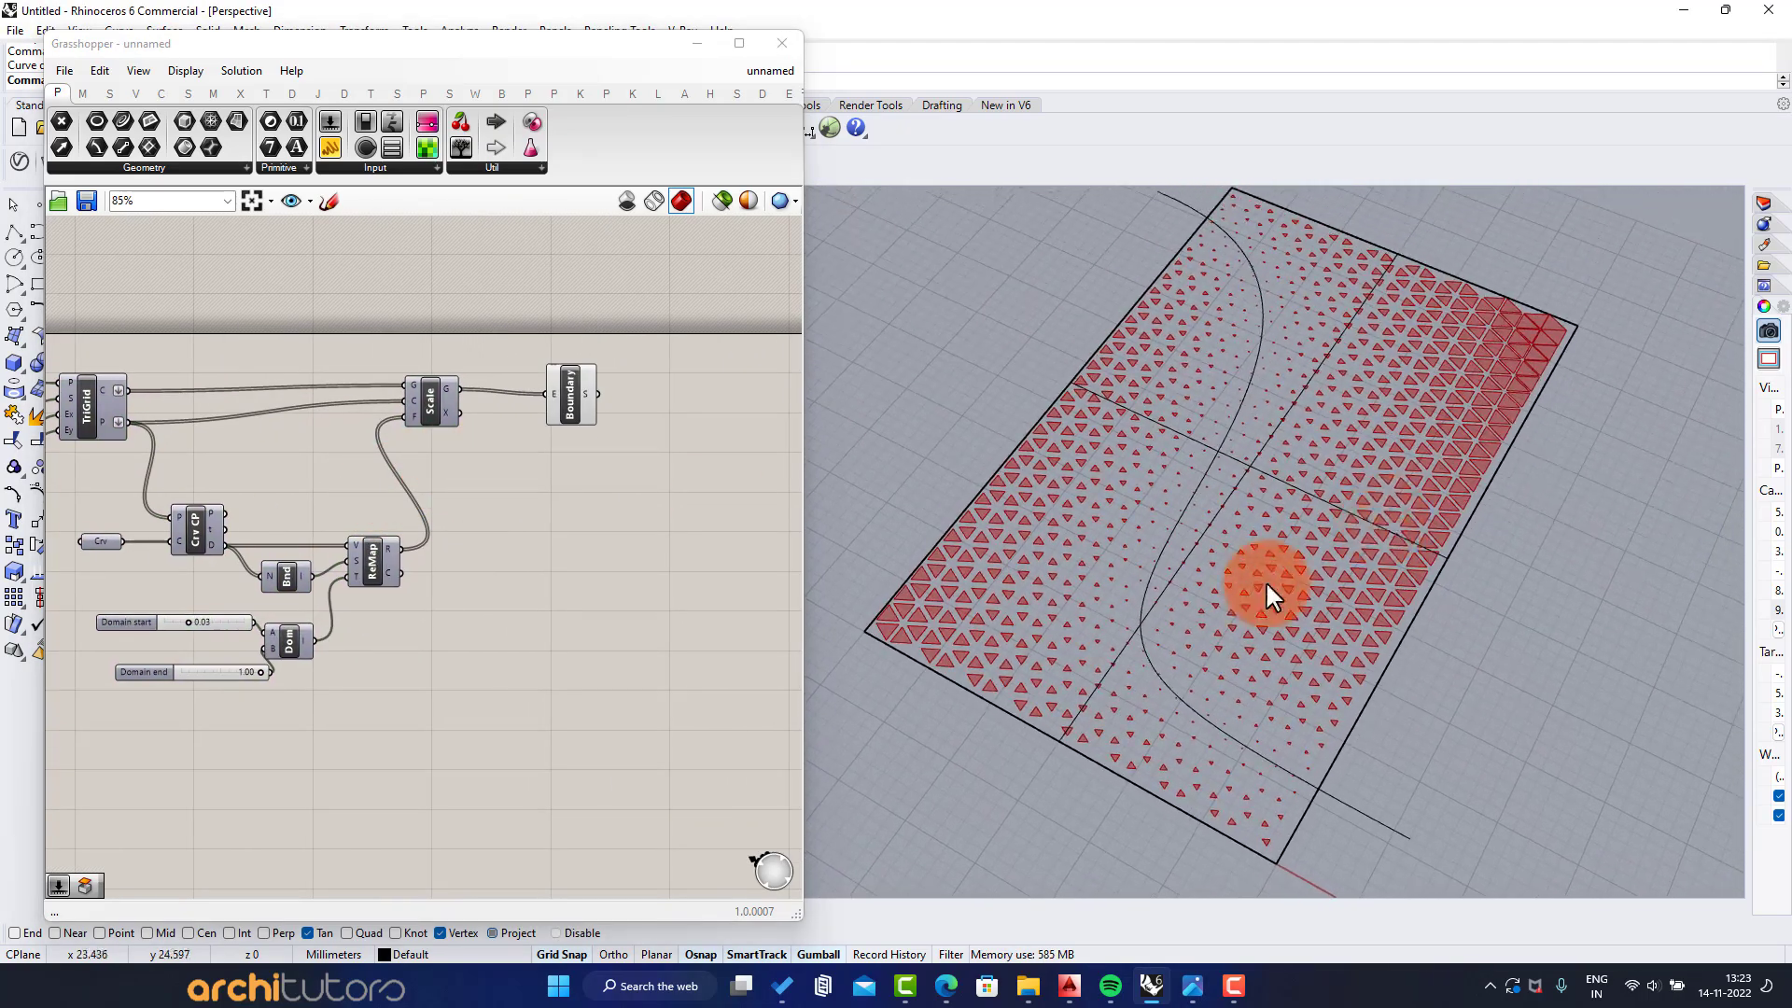
scroll(1185, 600, down, 5)
right_drag(1196, 595, 1162, 471)
scroll(428, 591, up, 5)
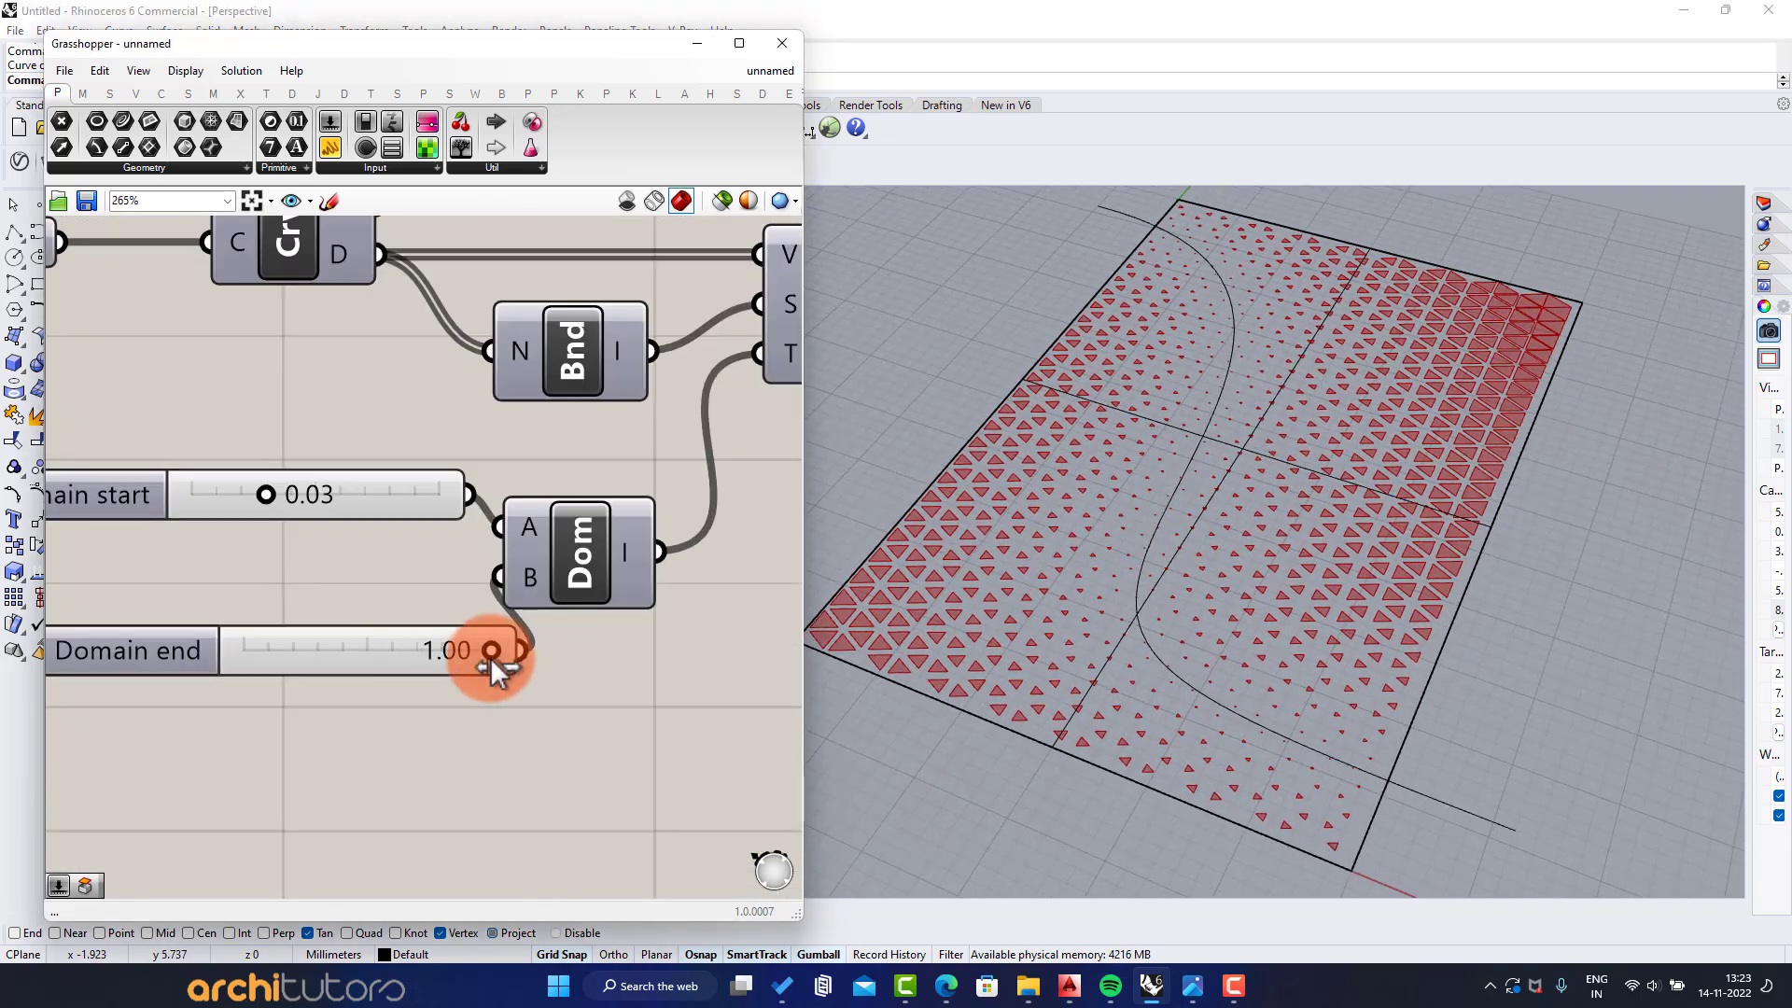
drag(495, 653, 427, 656)
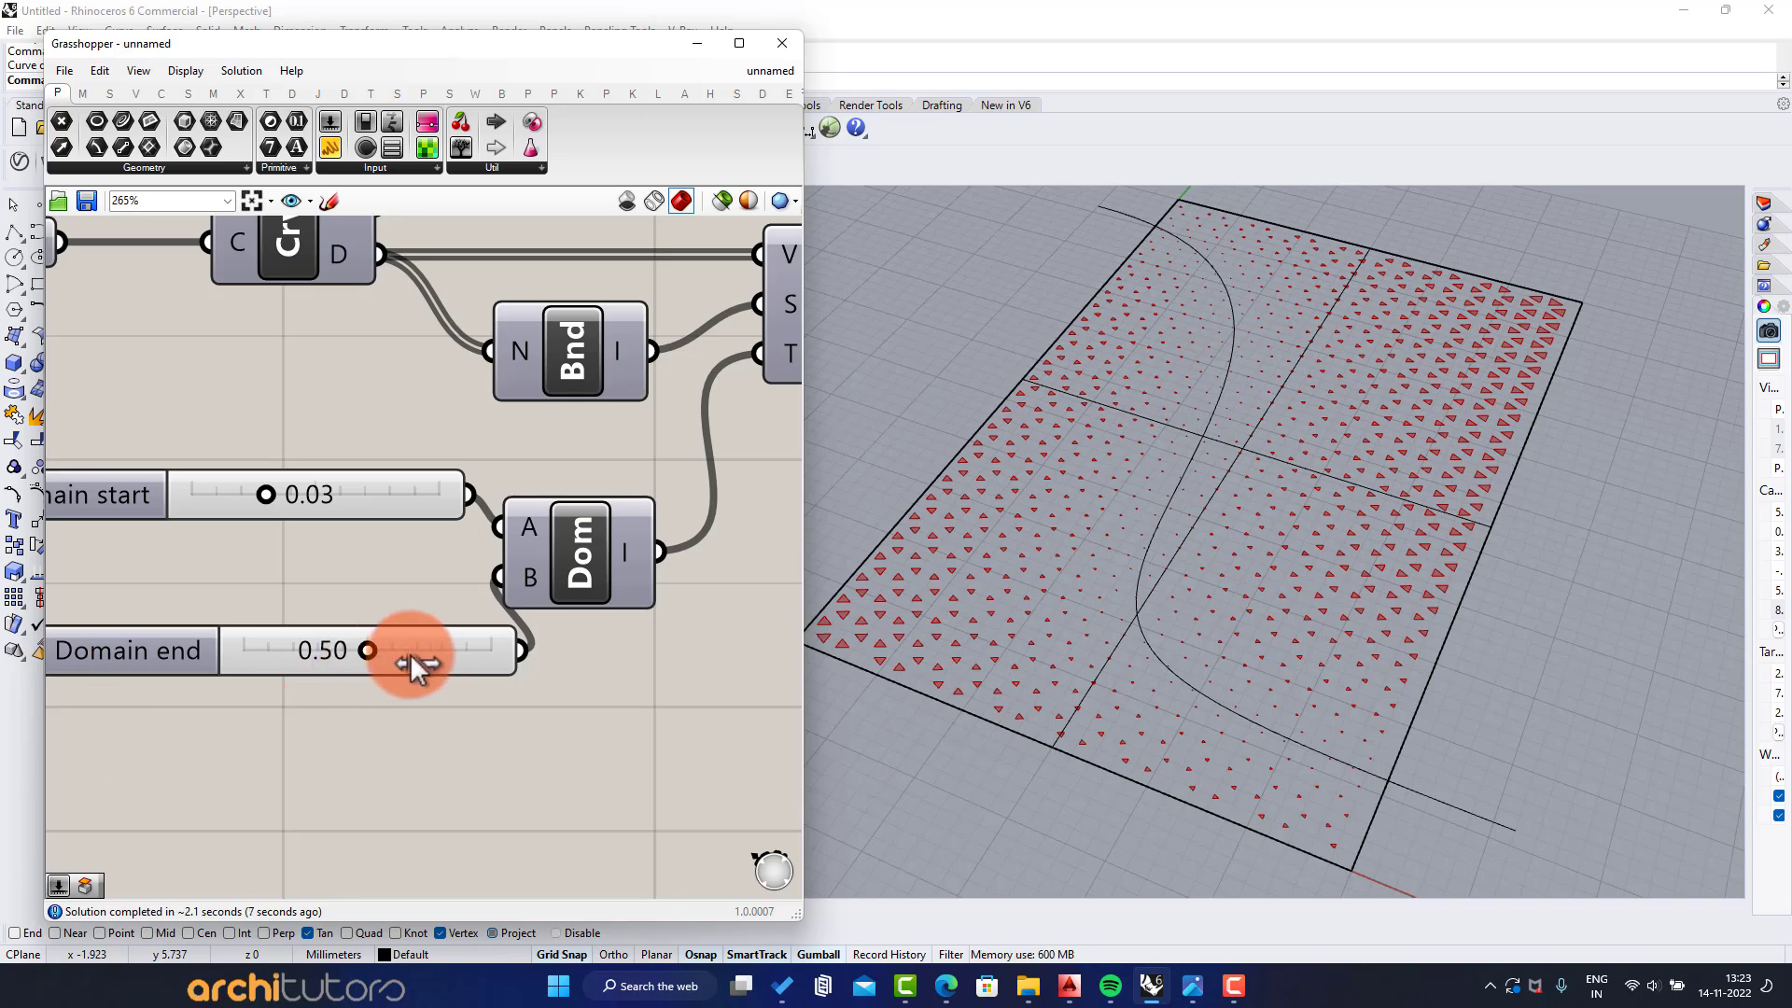
drag(455, 652, 460, 649)
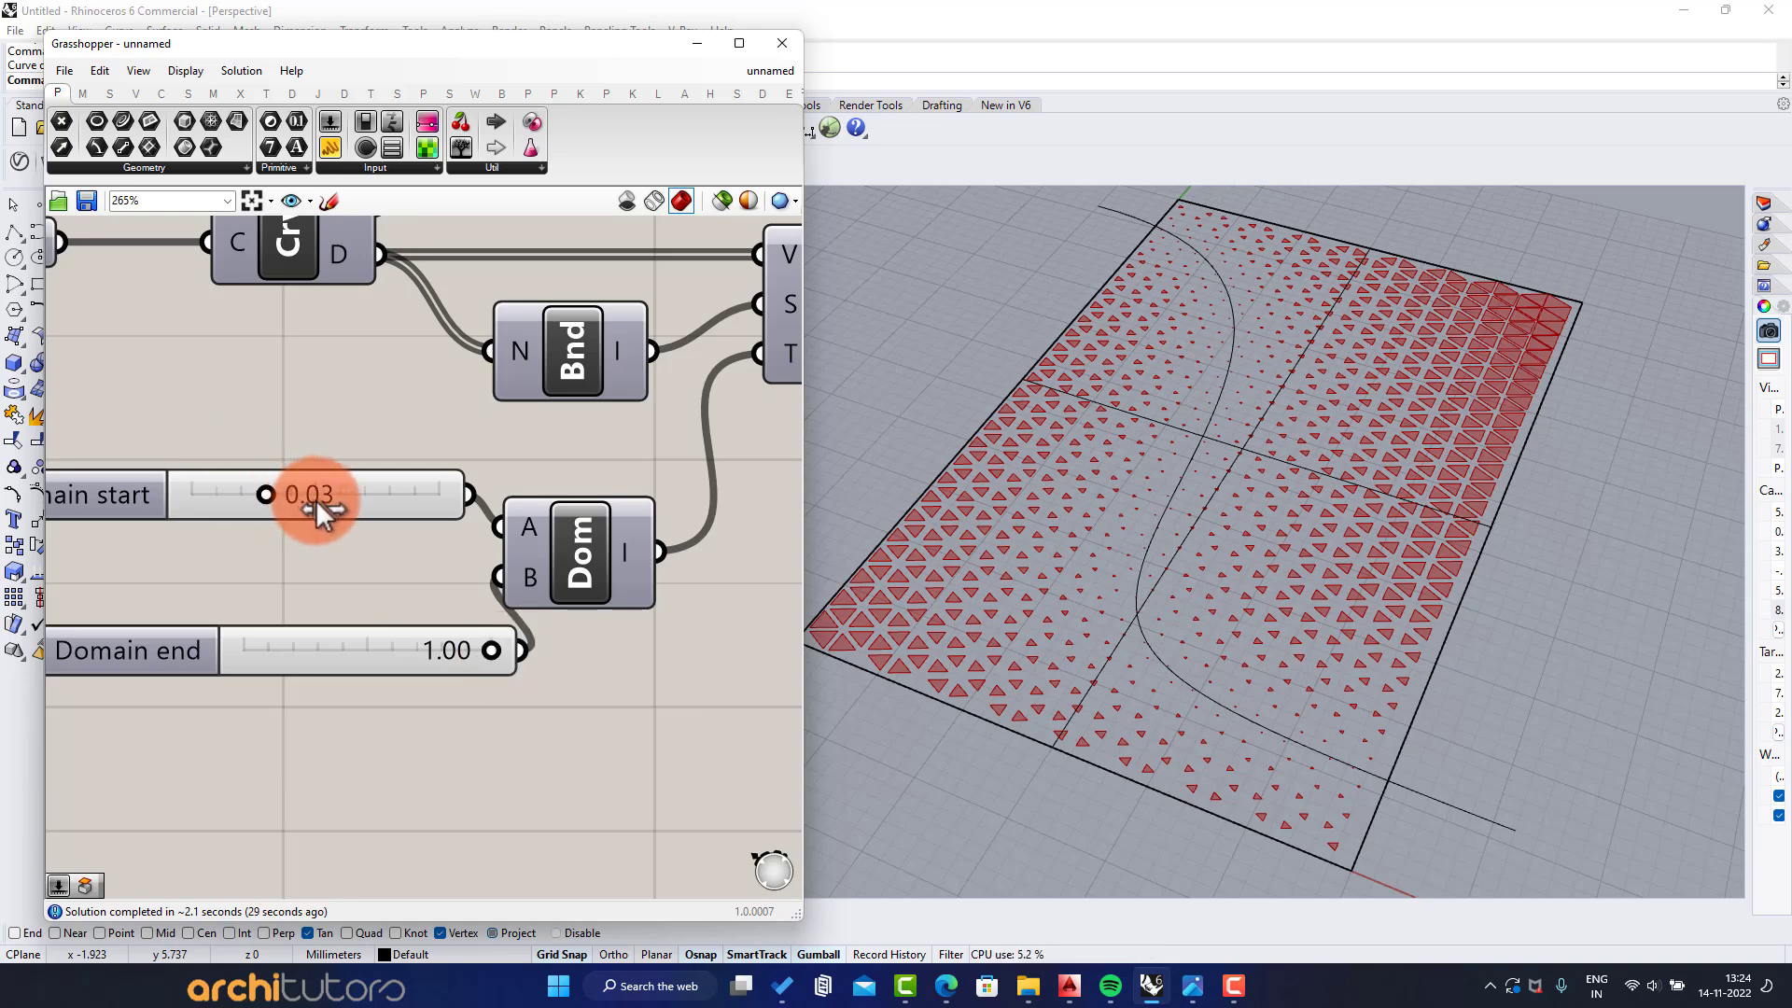
drag(318, 500, 345, 500)
Bake the Boundary Surfaces output to the Default layer as a group, with colour by layer
scroll(356, 563, down, 2)
right_drag(526, 486, 376, 558)
scroll(375, 558, down, 2)
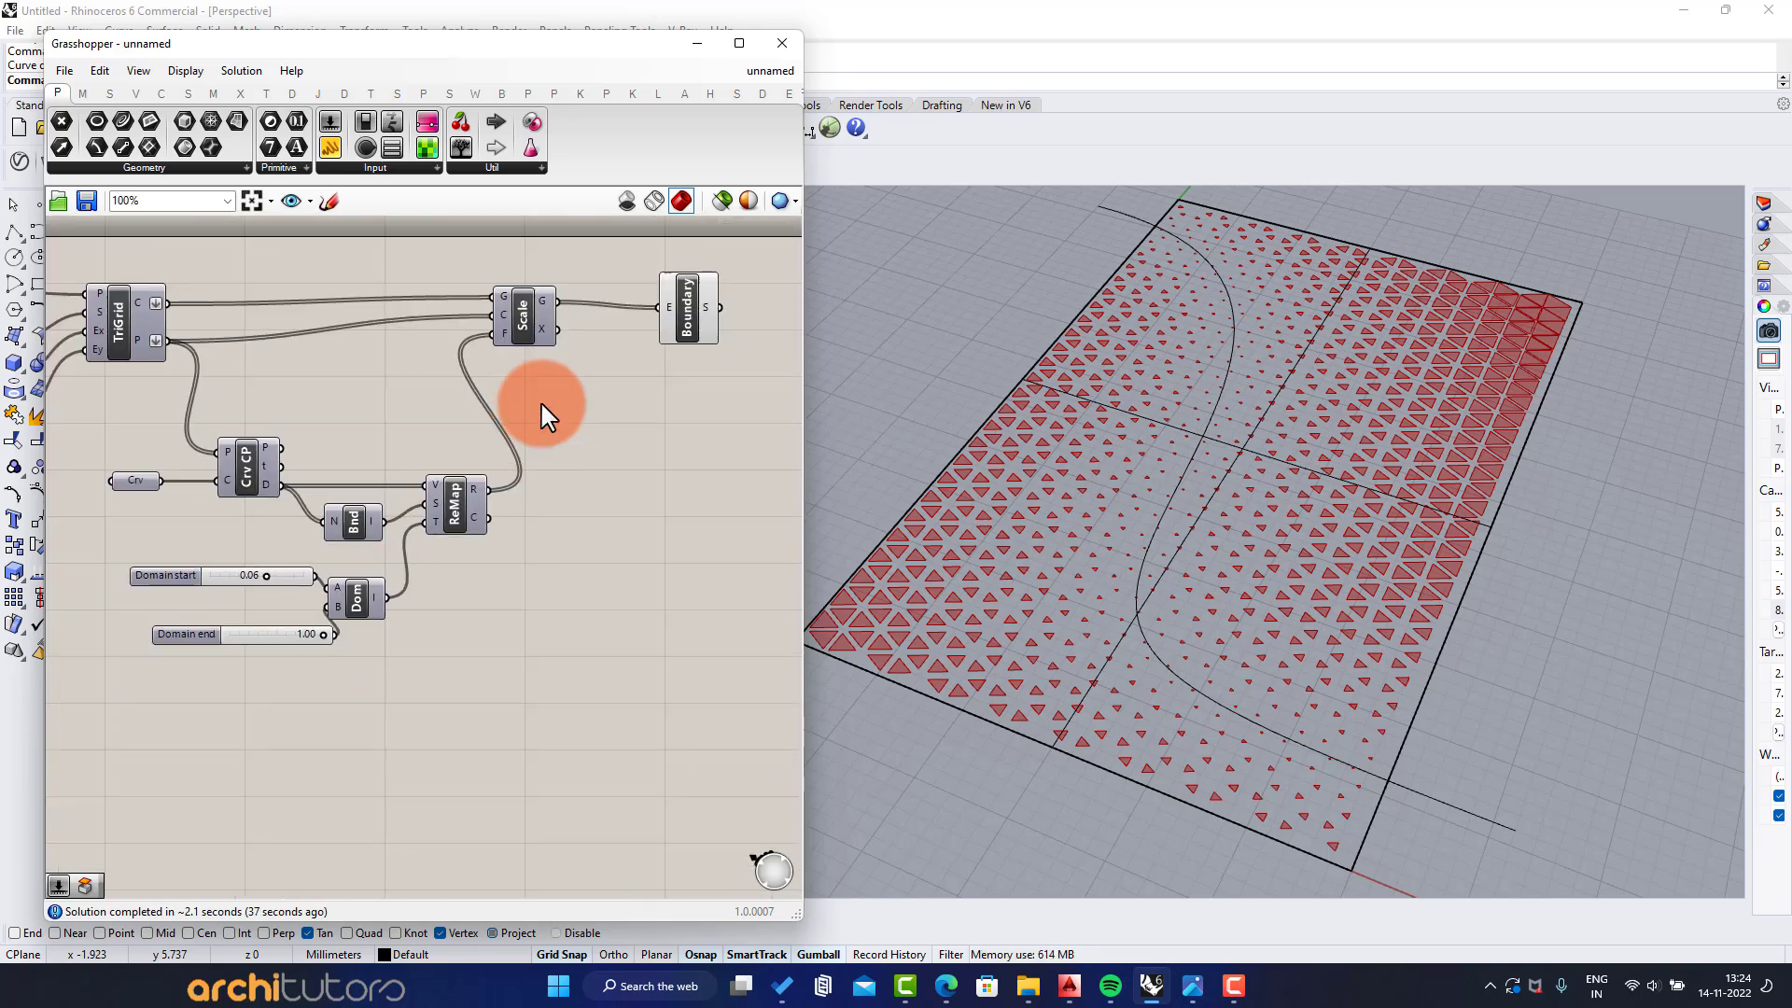
right_drag(787, 272, 709, 373)
scroll(708, 374, up, 2)
right_click(539, 429)
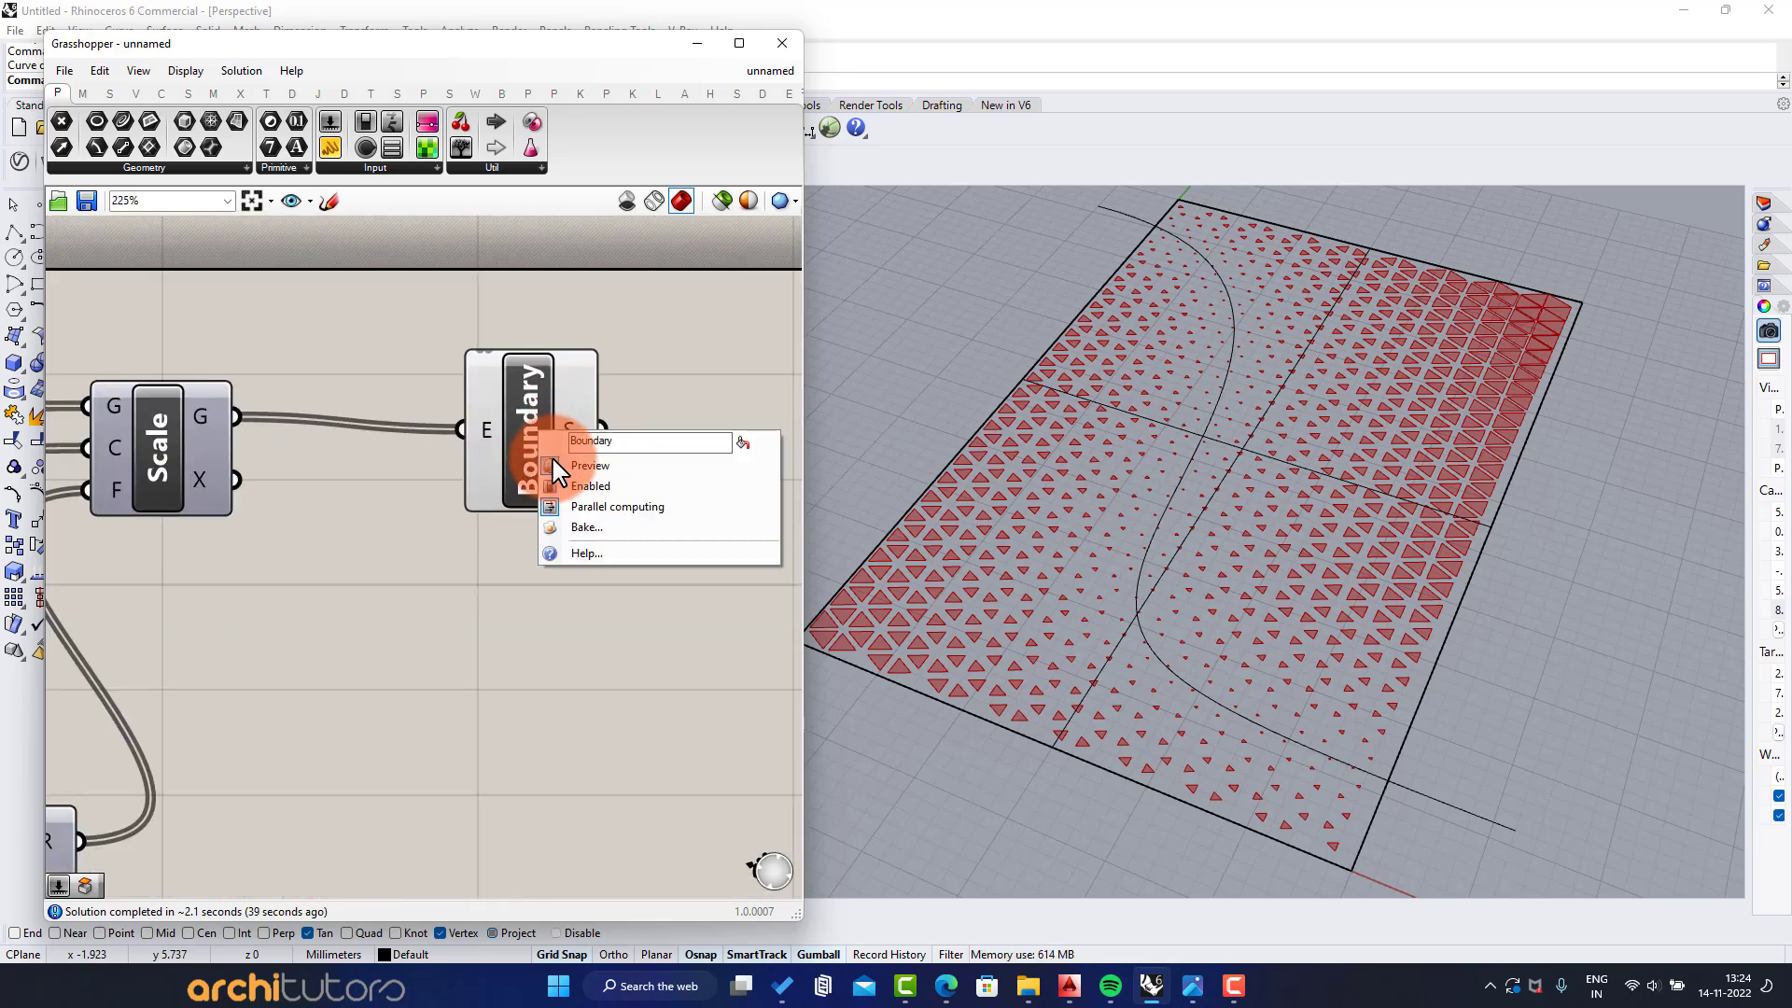
click(571, 524)
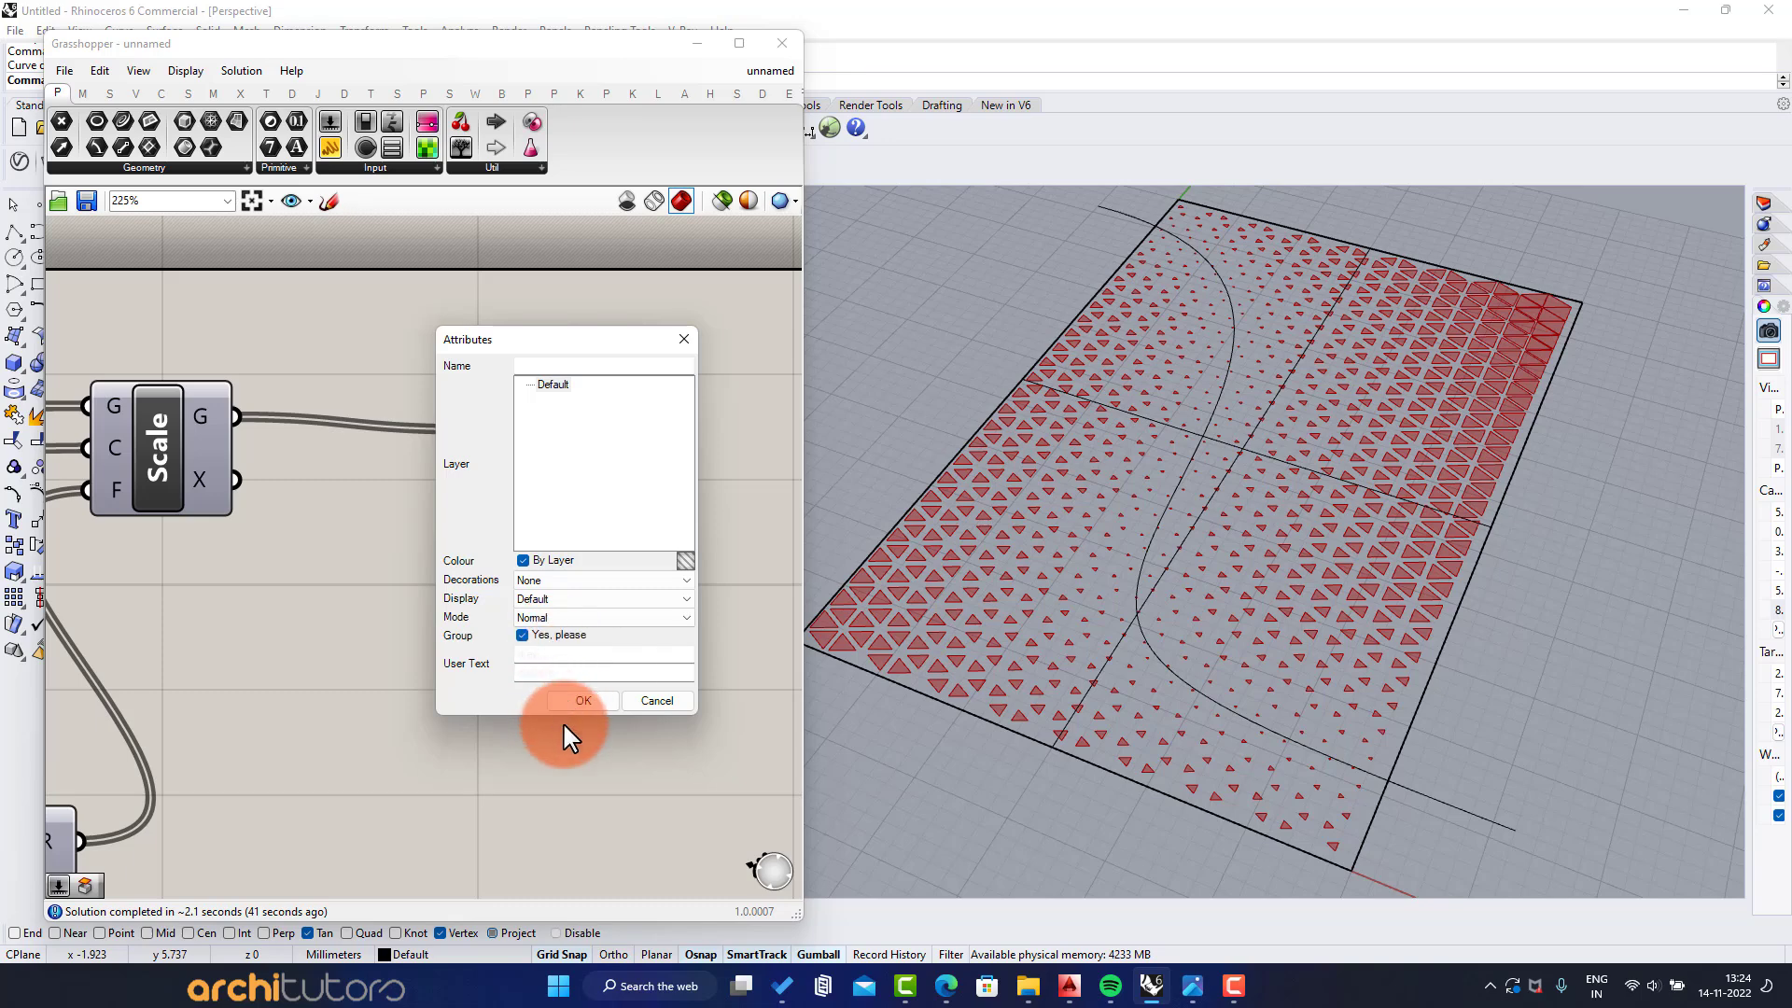
click(573, 698)
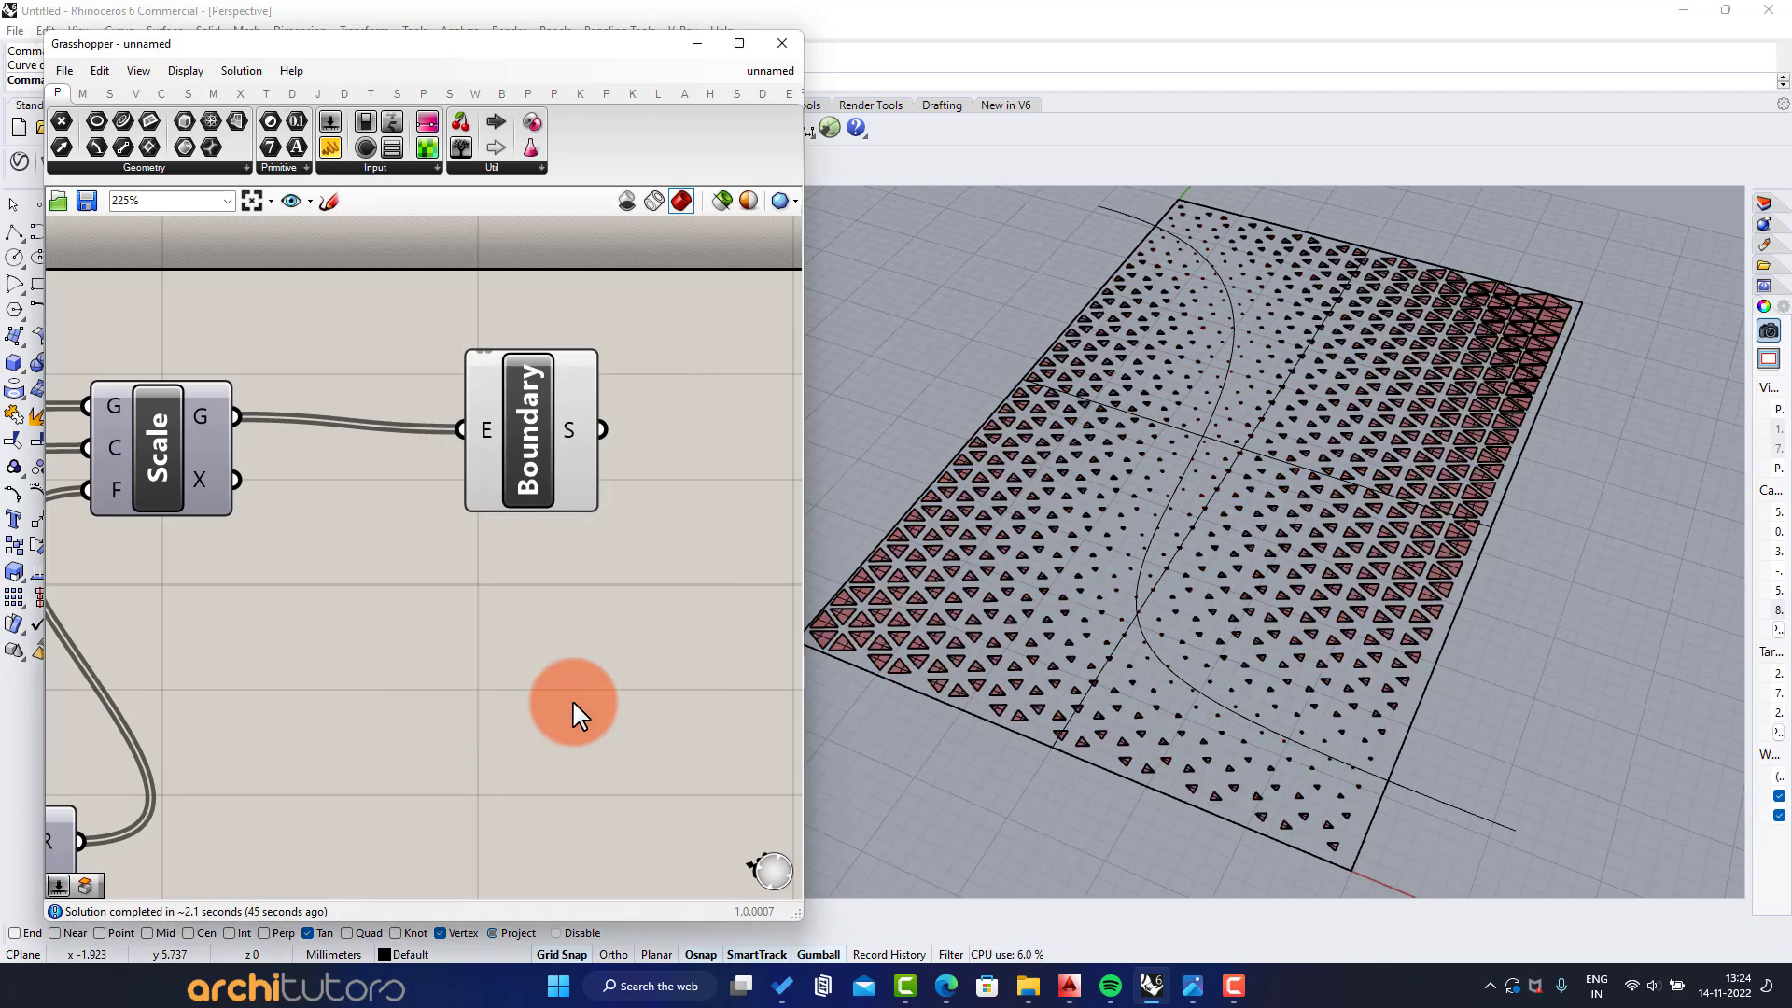
Turn off the preview of the Boundary Surfaces component and minimize the Grasshopper window to reveal the baked cells
scroll(565, 612, down, 8)
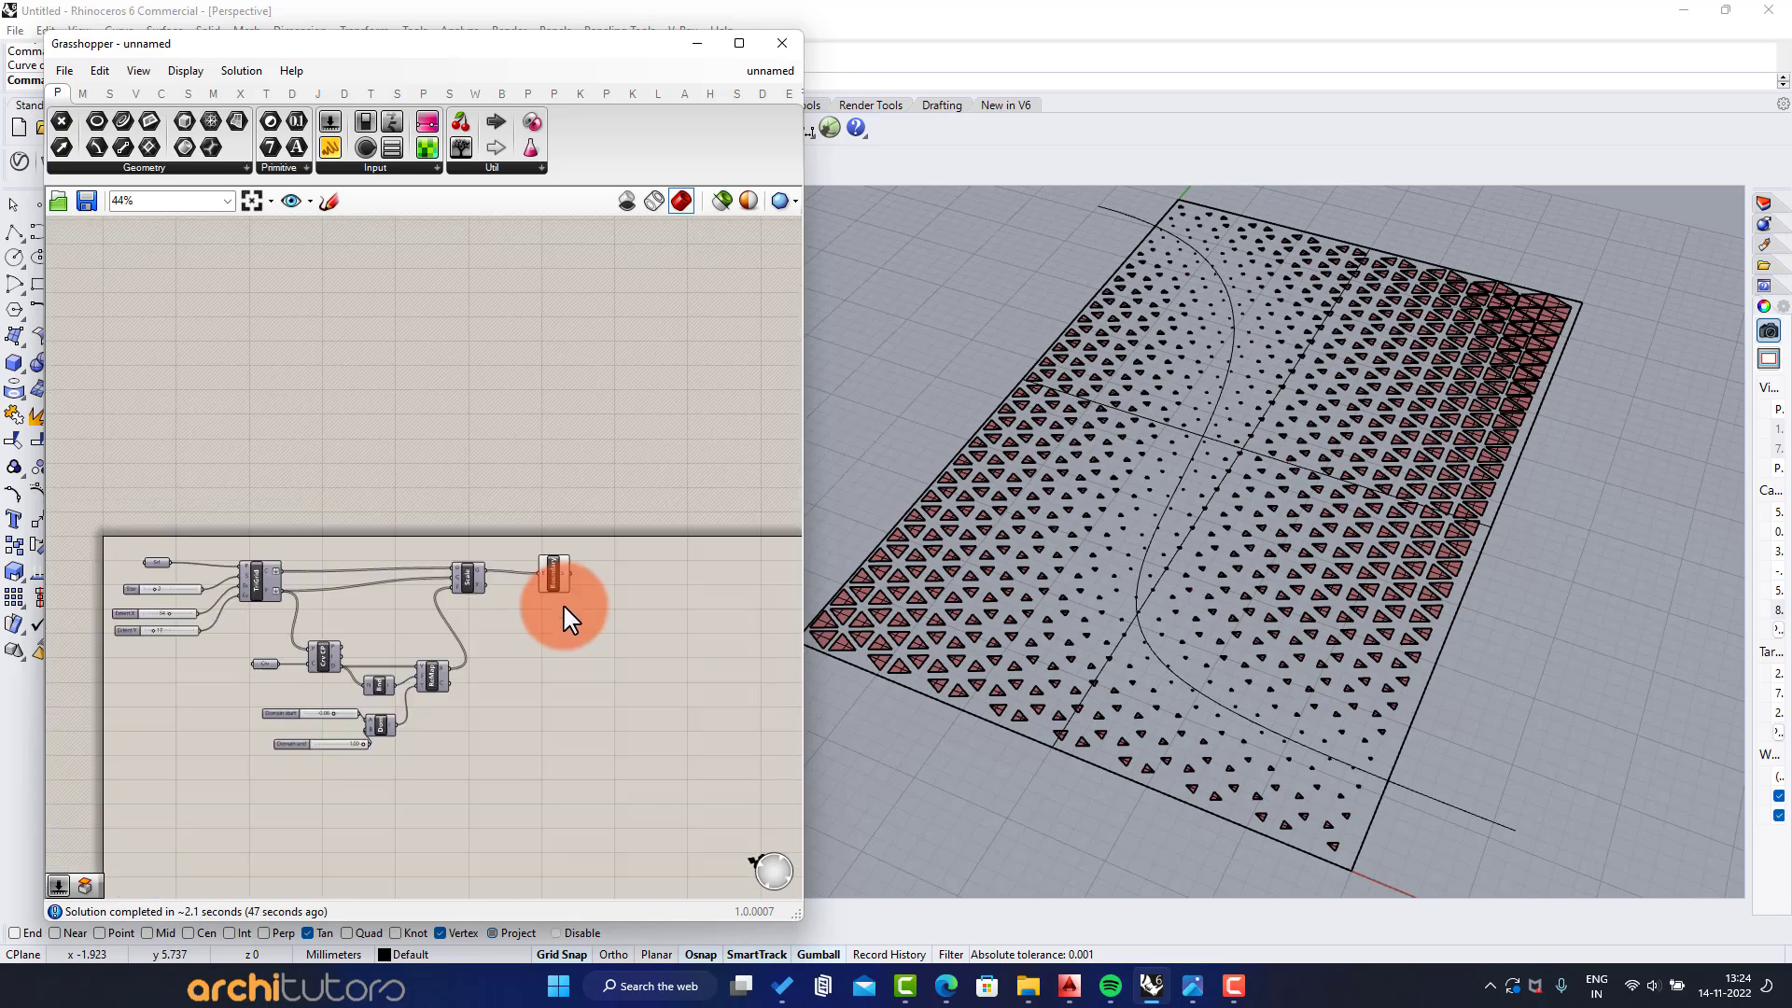
scroll(373, 581, up, 1)
right_drag(411, 587, 439, 592)
drag(613, 465, 577, 616)
middle_click(575, 621)
click(607, 576)
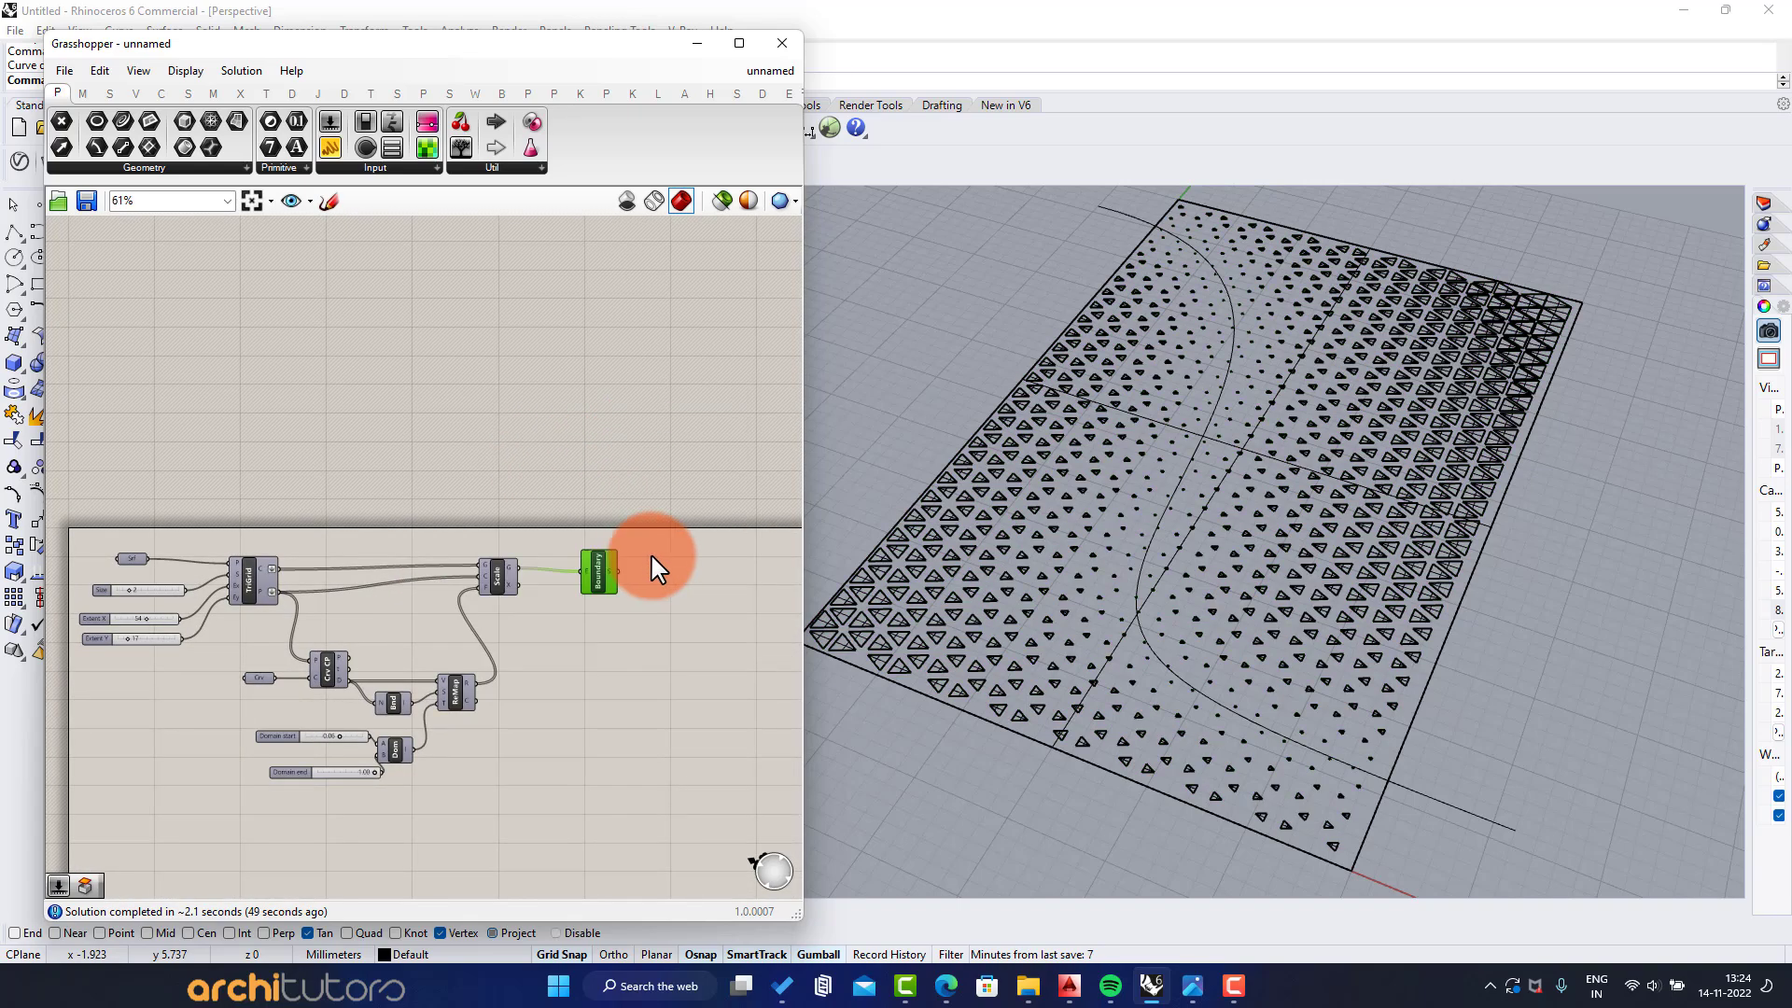
click(697, 44)
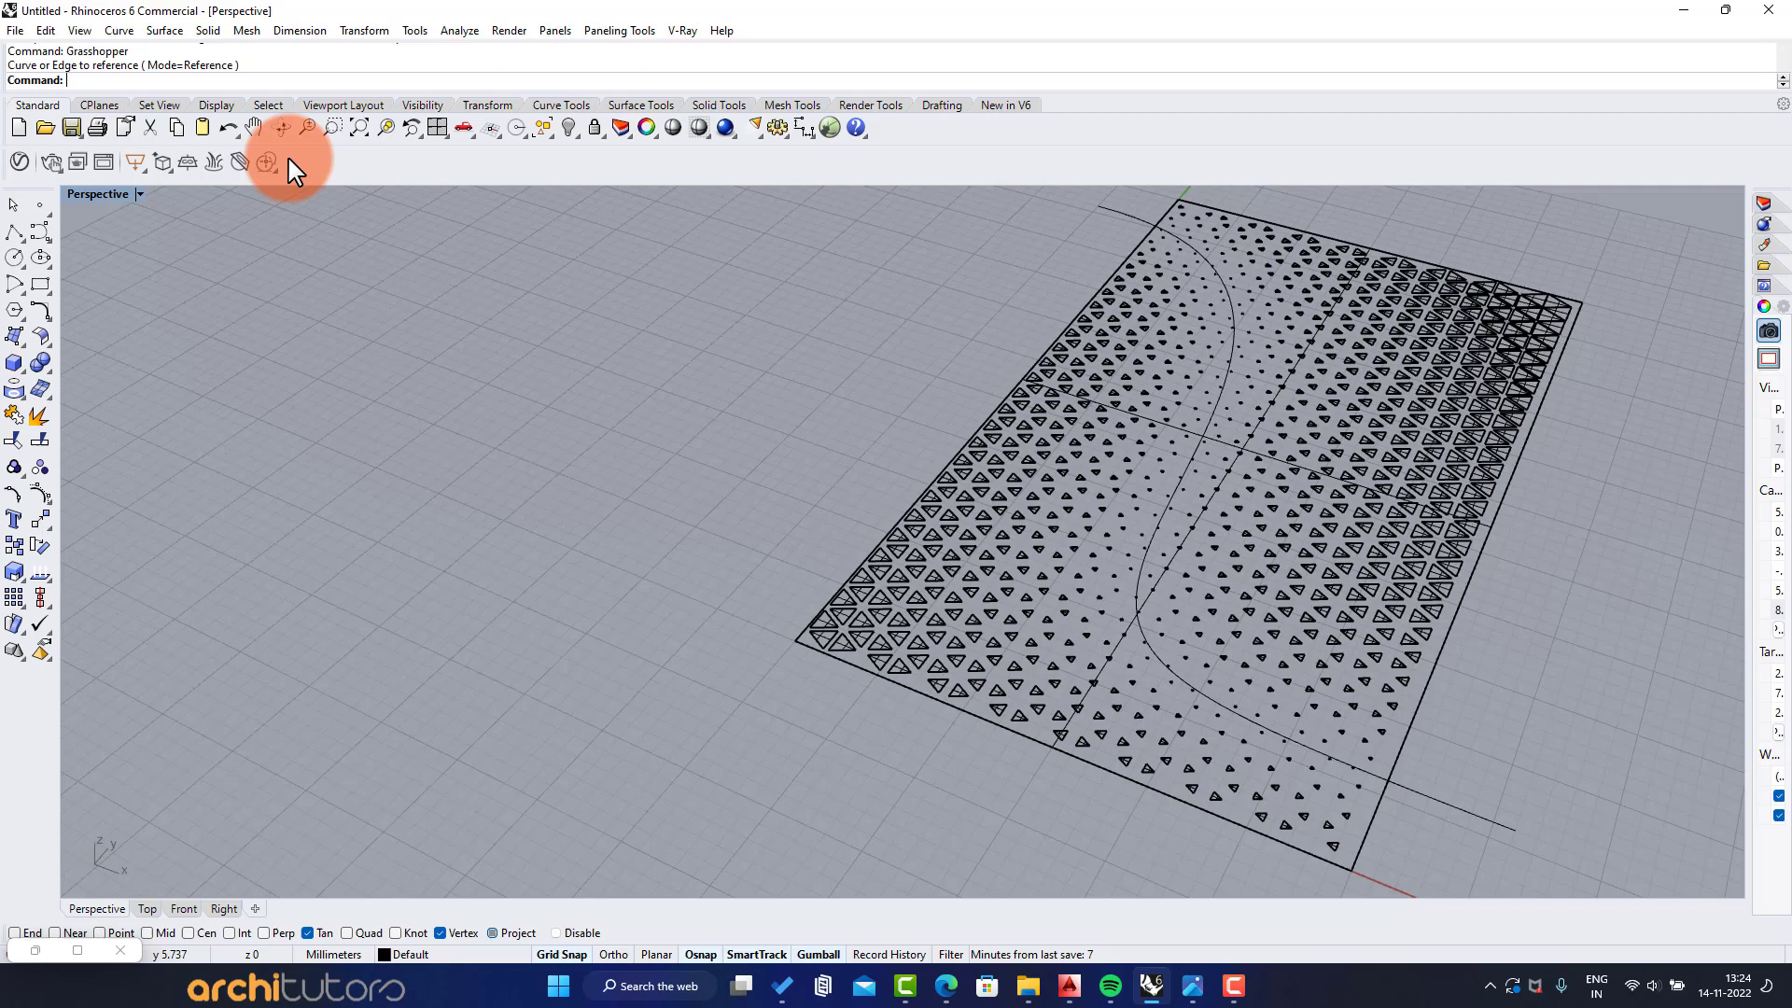
Delete the base plane surface and set the perspective viewport to the Artistic display mode
click(138, 193)
click(140, 387)
click(112, 366)
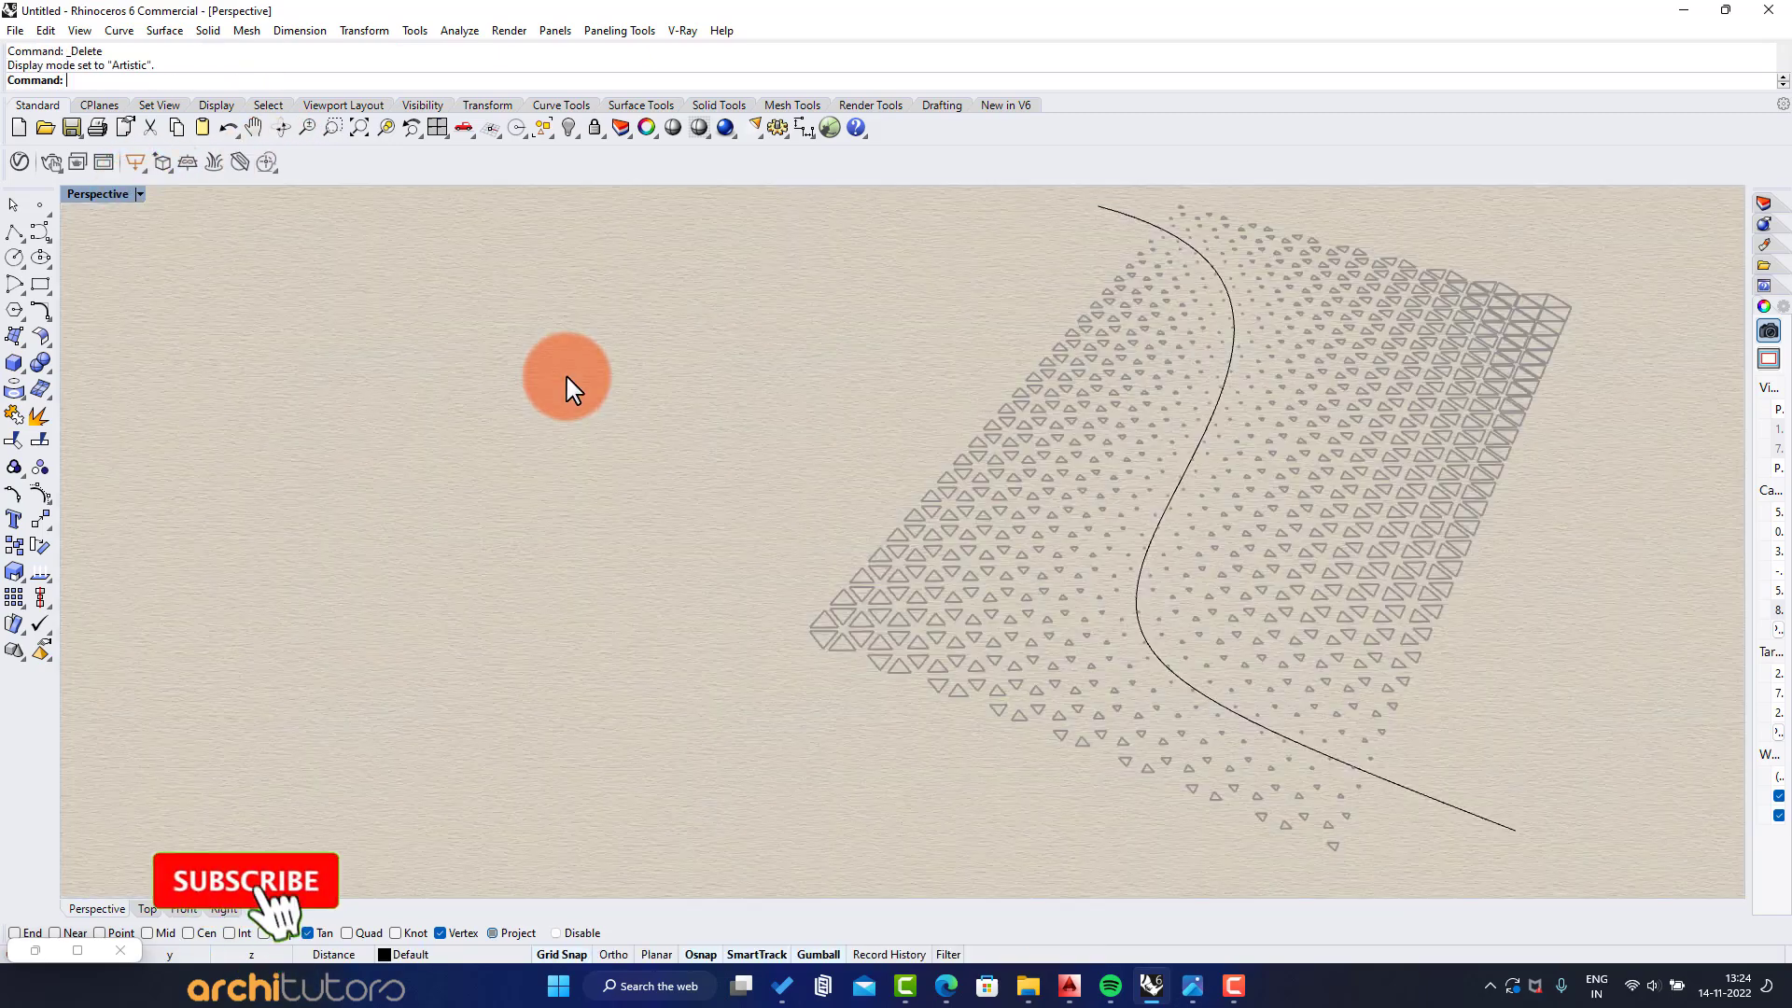
Examine the baked triangular pattern along the attractor curve in perspective and, with the four-viewport layout, close up in the top view
right_drag(566, 376, 1057, 550)
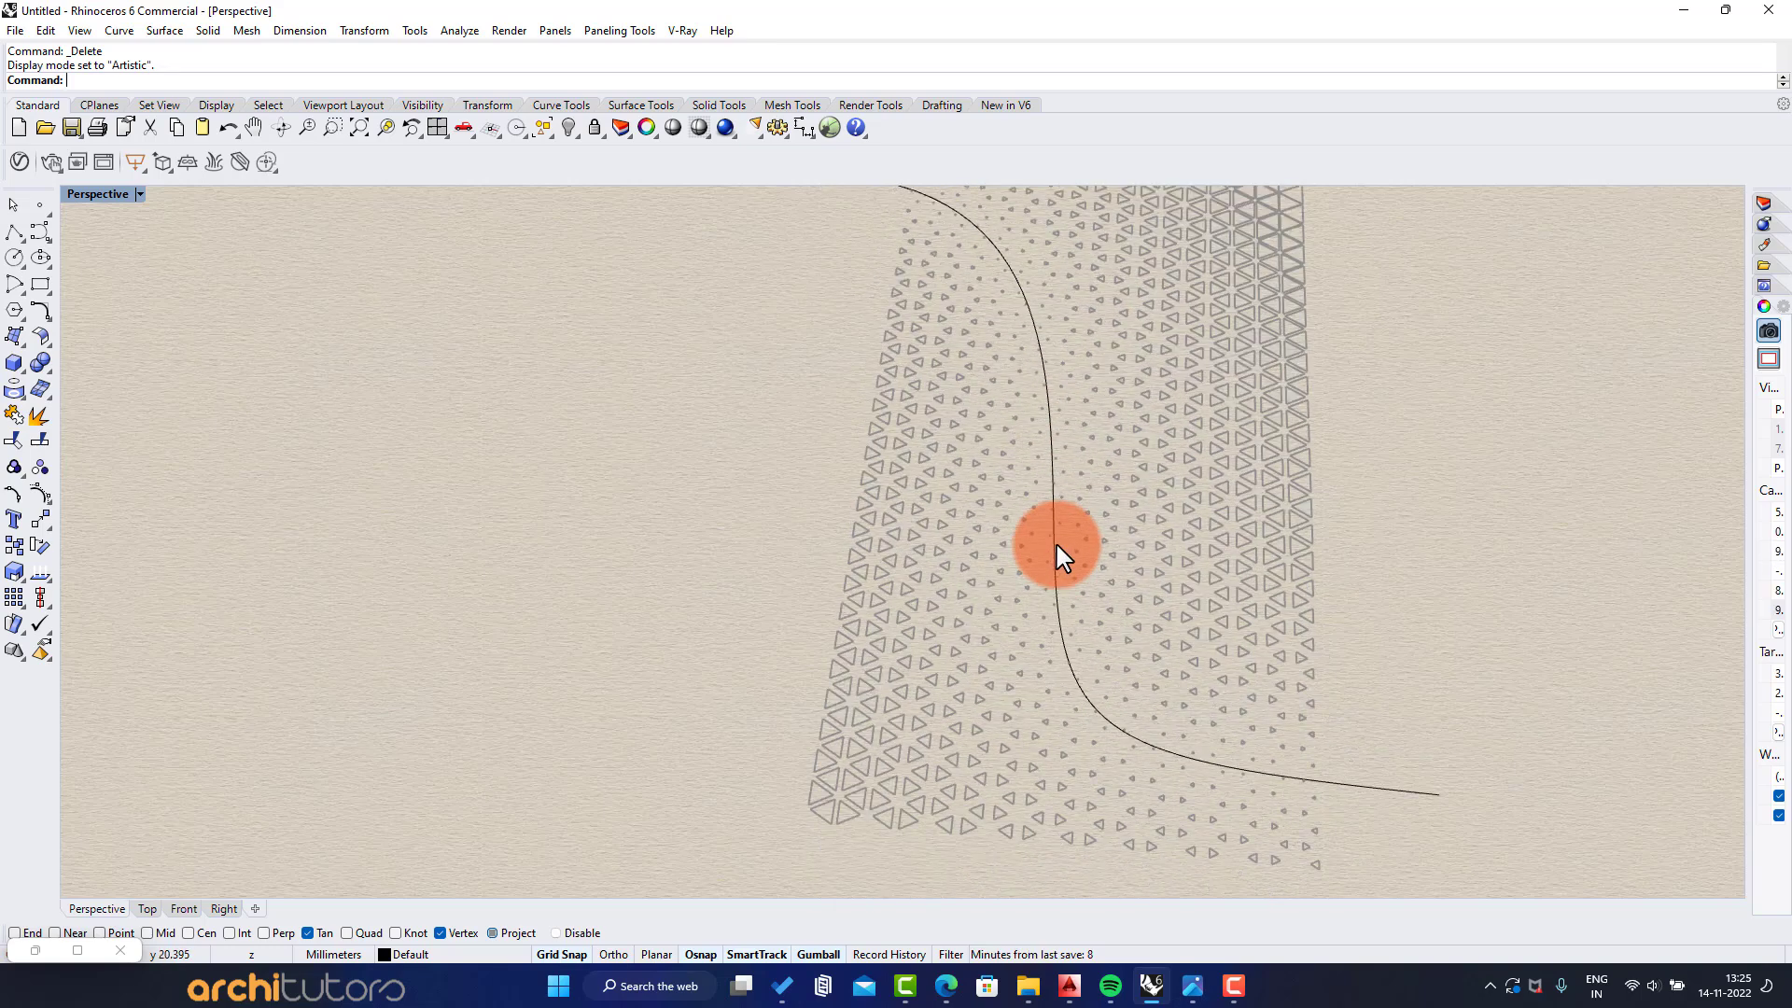
double_click(109, 192)
click(580, 446)
right_drag(580, 446, 541, 305)
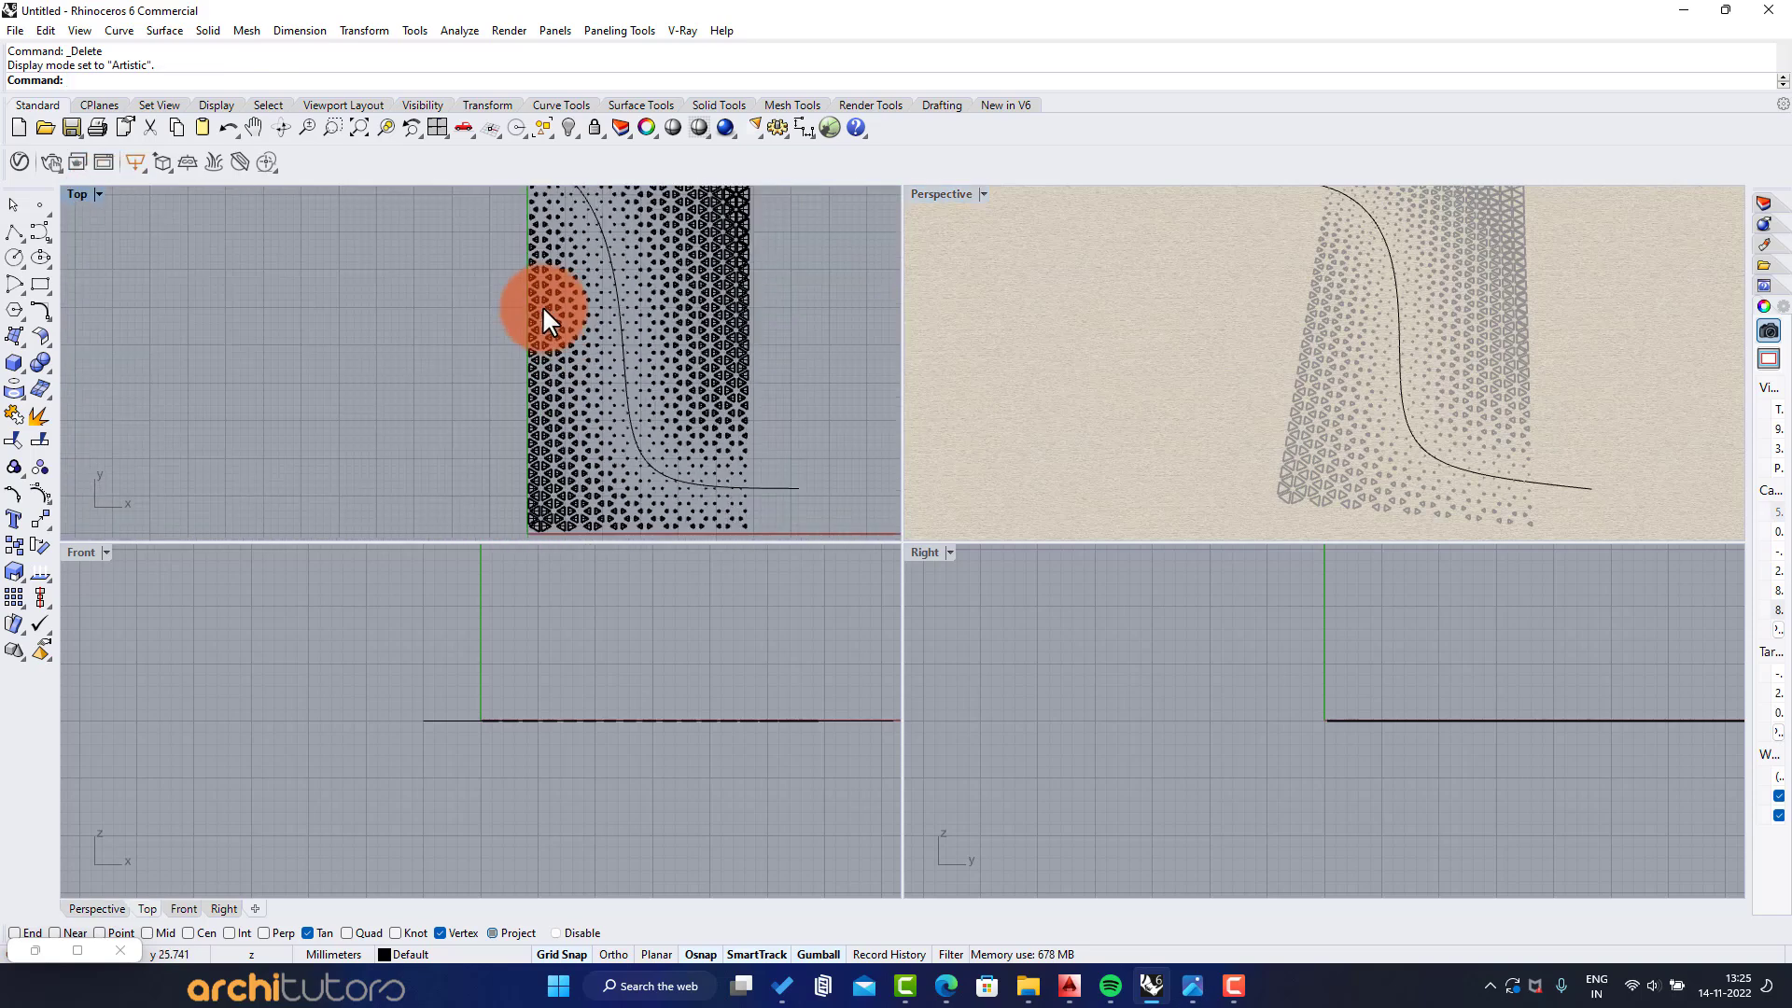
scroll(625, 377, down, 2)
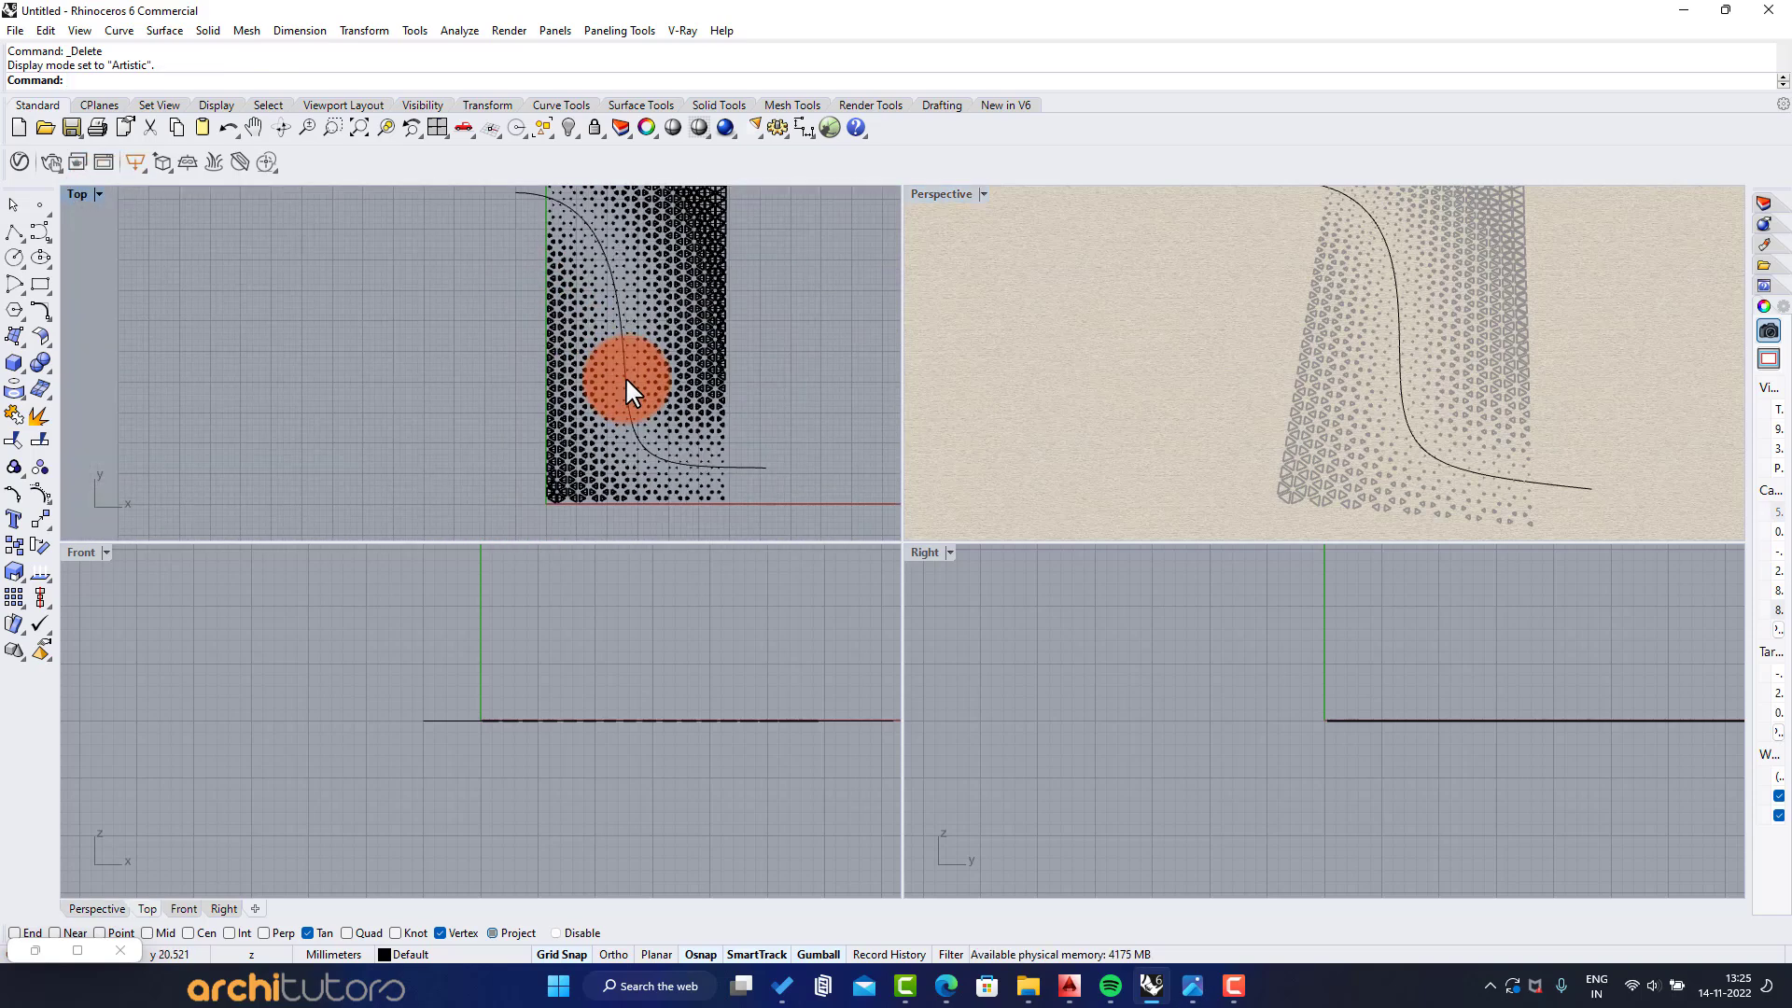
scroll(629, 334, up, 6)
right_drag(686, 334, 635, 509)
scroll(606, 300, up, 6)
right_drag(606, 299, 551, 421)
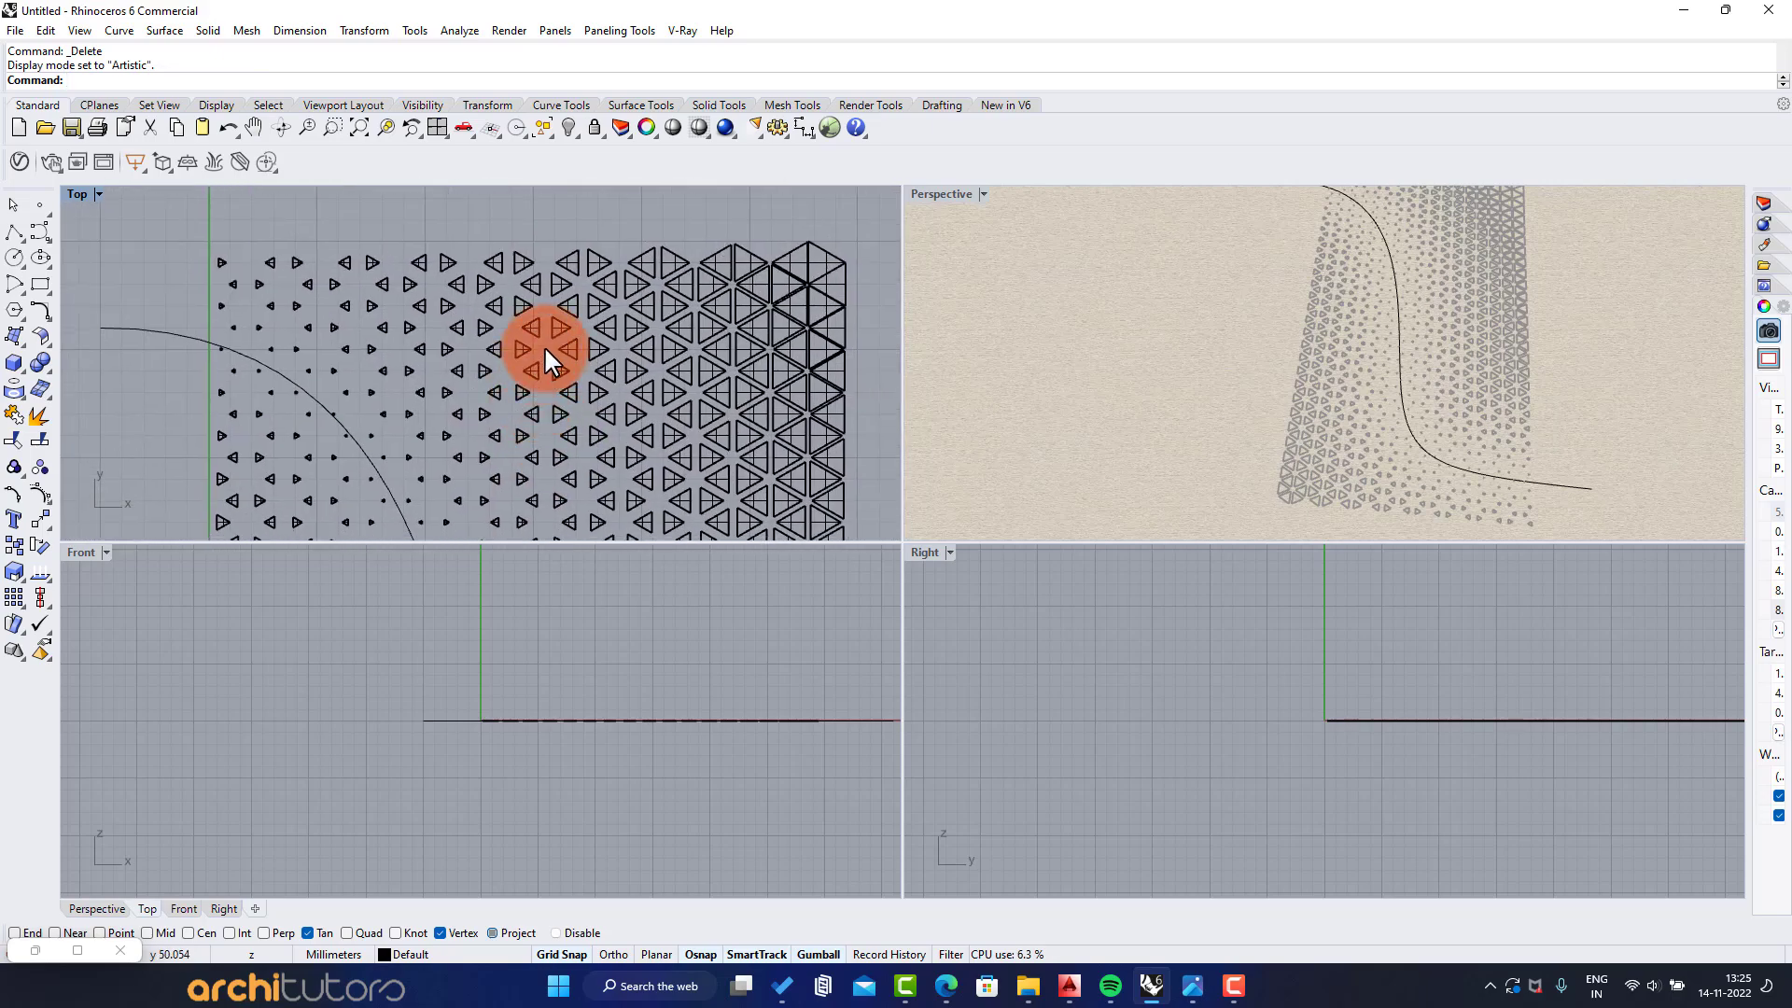
scroll(544, 344, down, 2)
scroll(572, 280, down, 4)
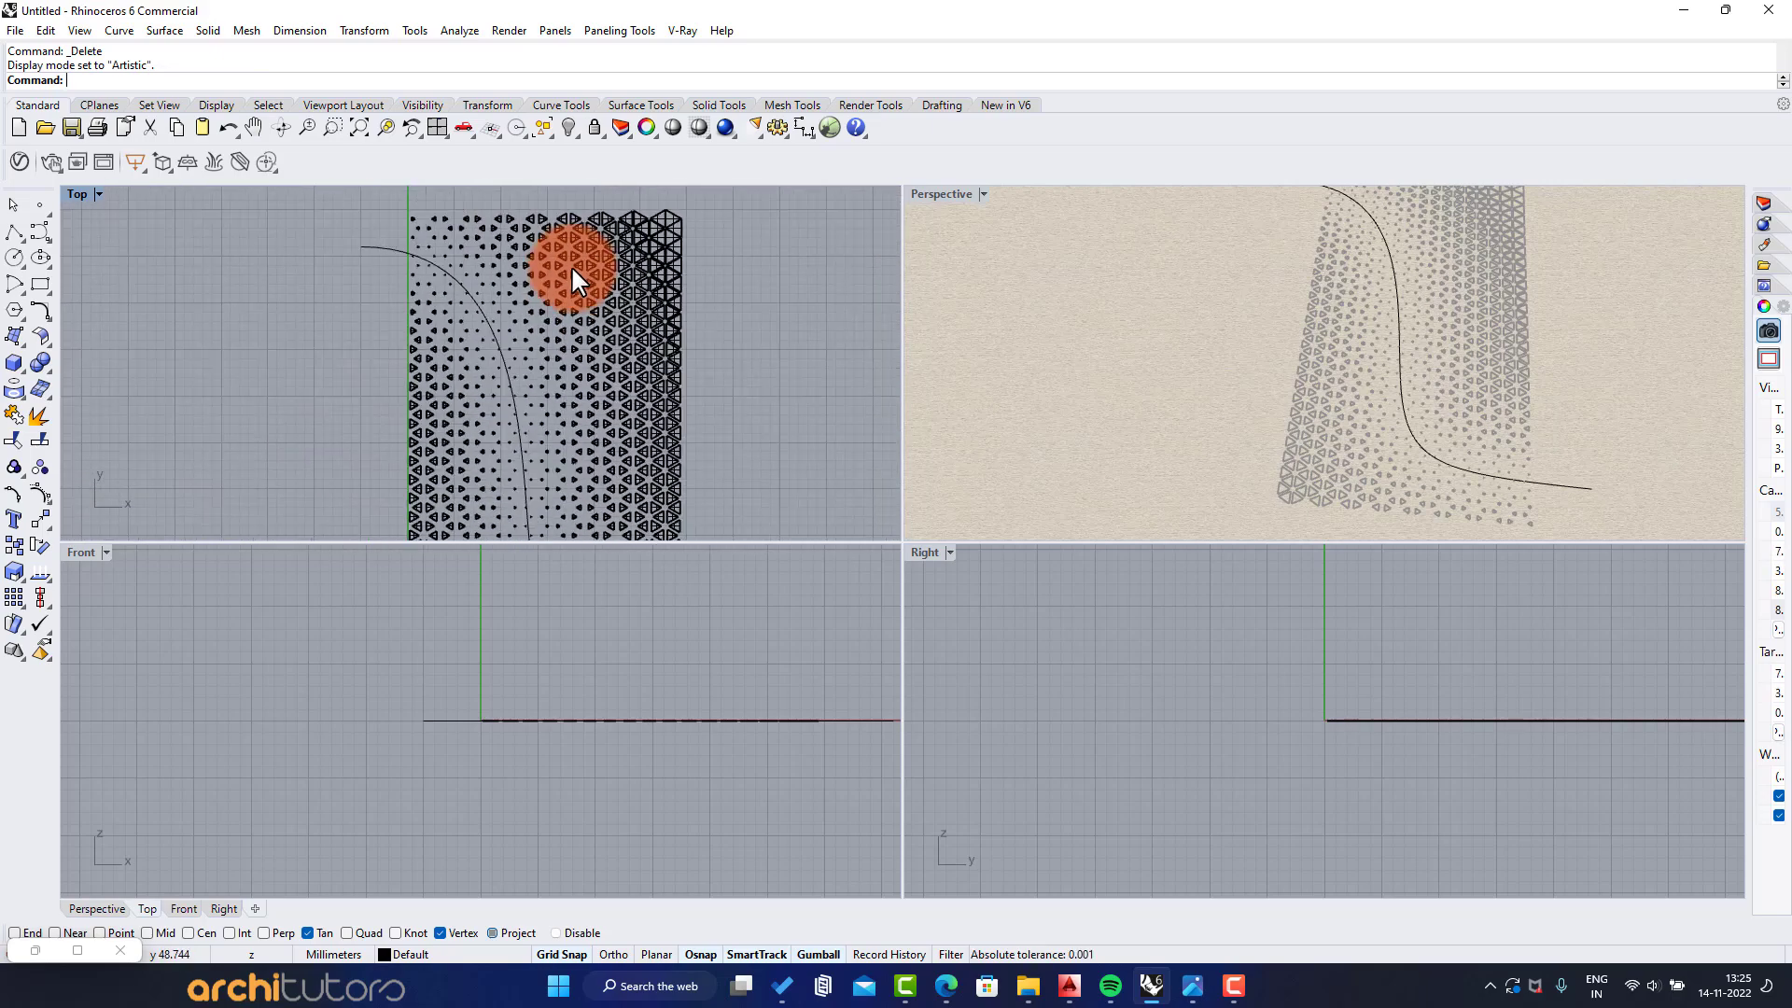